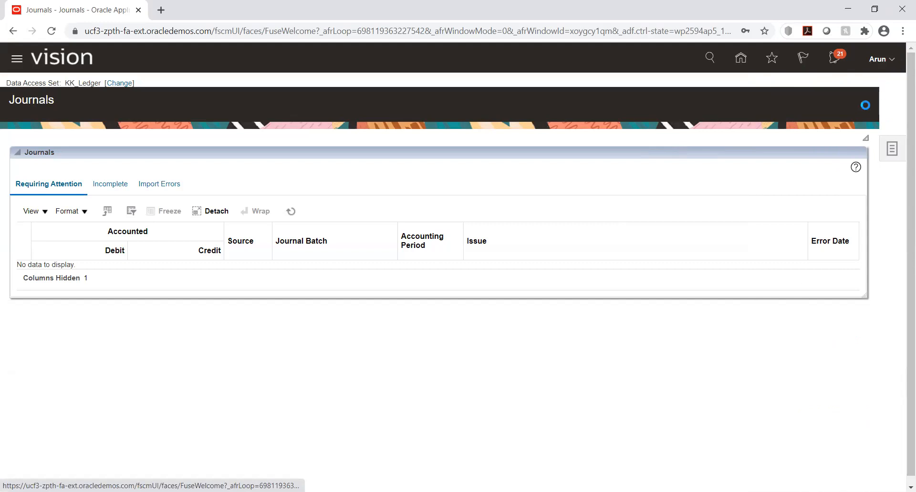
# Return to the home page from Journals and open Setup and Maintenance.
pyautogui.click(579, 152)
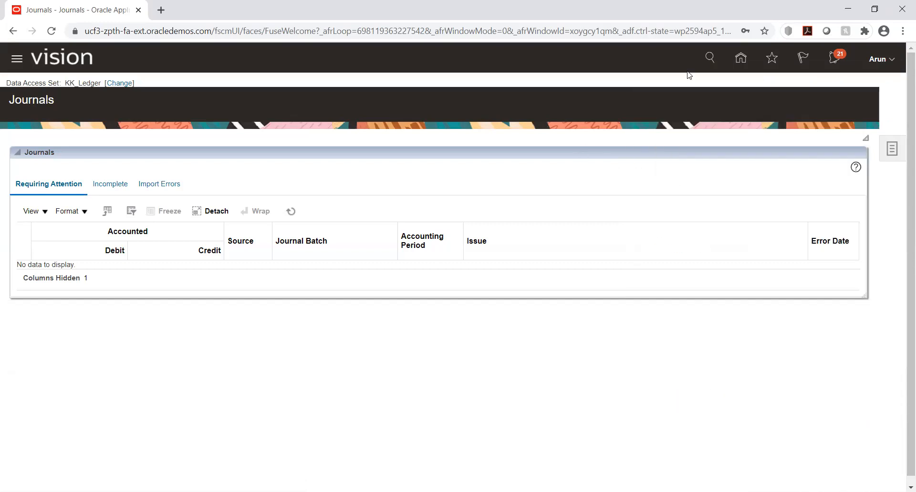
pyautogui.click(741, 58)
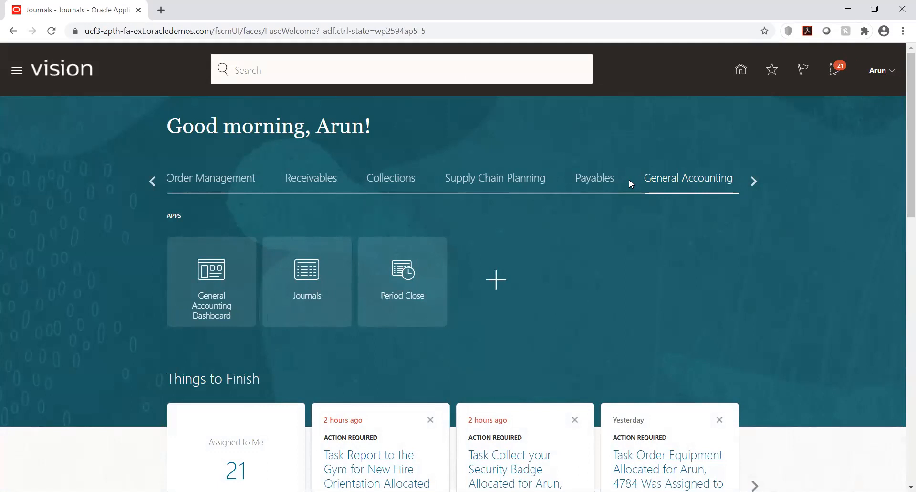
pyautogui.click(890, 75)
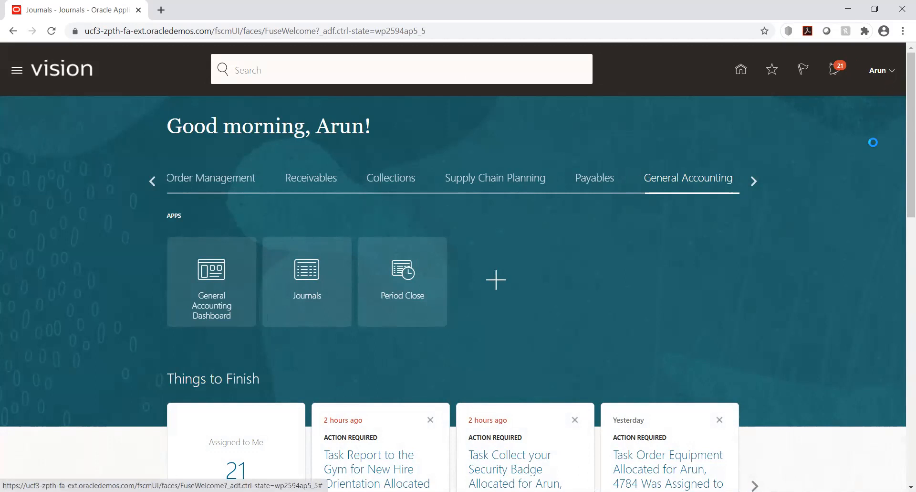
pyautogui.click(699, 246)
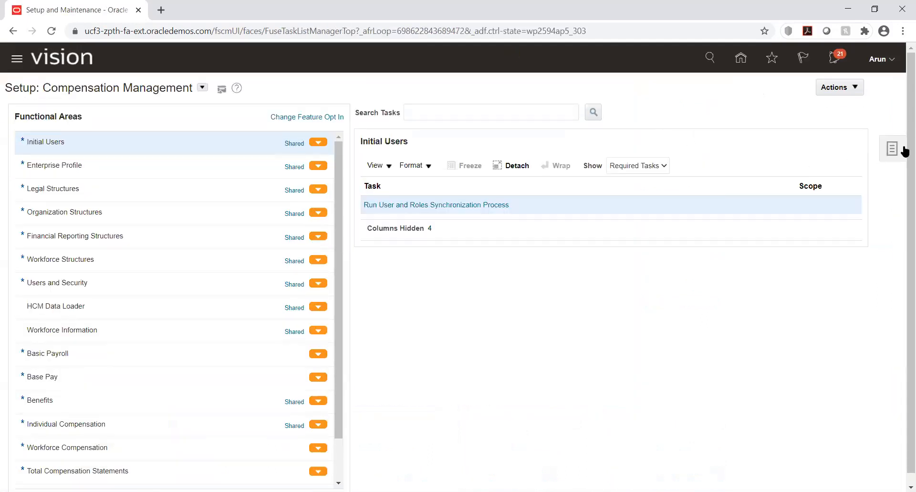
# Open the KK Implementation project from the list of implementation projects.
pyautogui.click(902, 150)
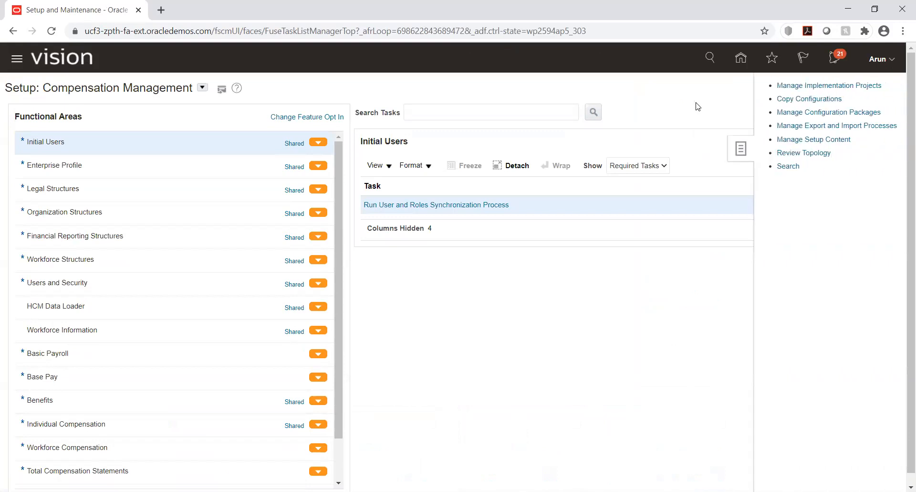
pyautogui.click(803, 85)
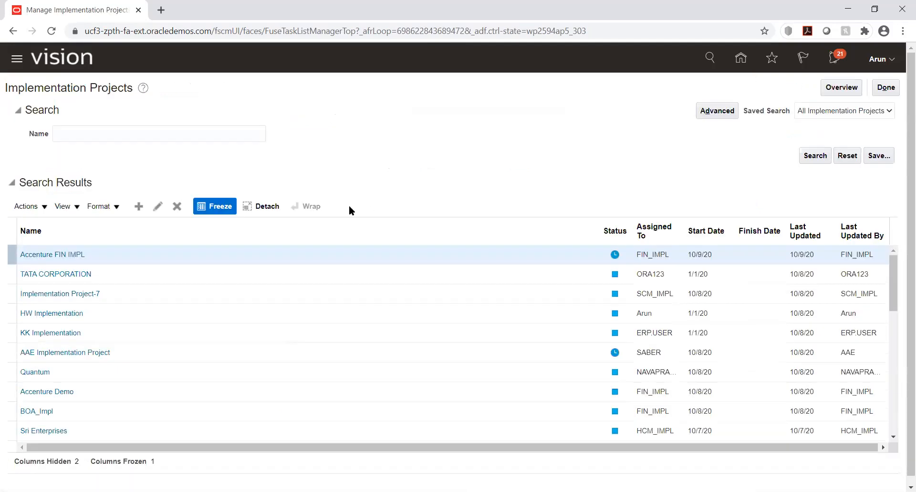
pyautogui.click(50, 332)
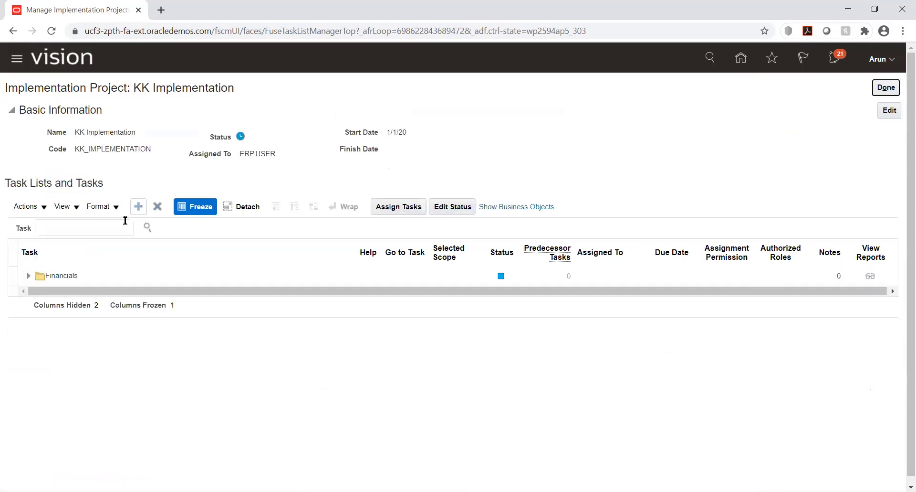
# Expand Financials, Define Common Applications Configuration for Financials, and its Define Ledgers folder in the project's task list.
pyautogui.click(28, 276)
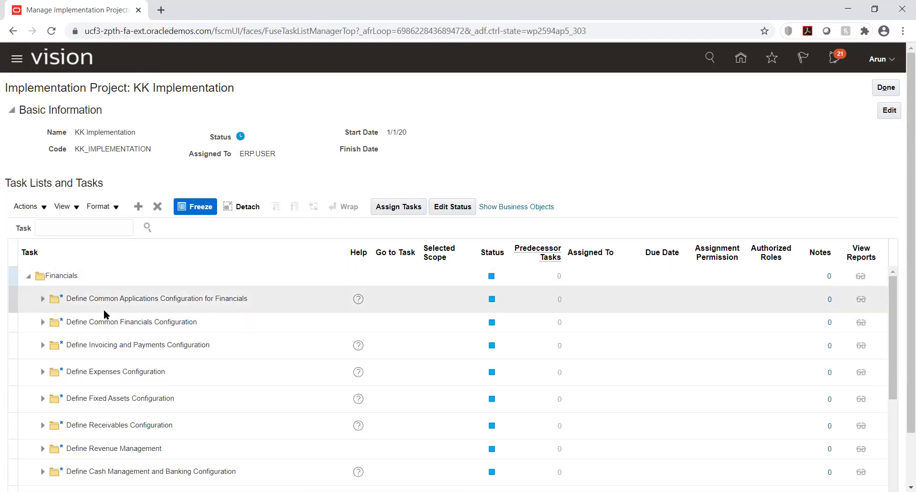
pyautogui.click(43, 299)
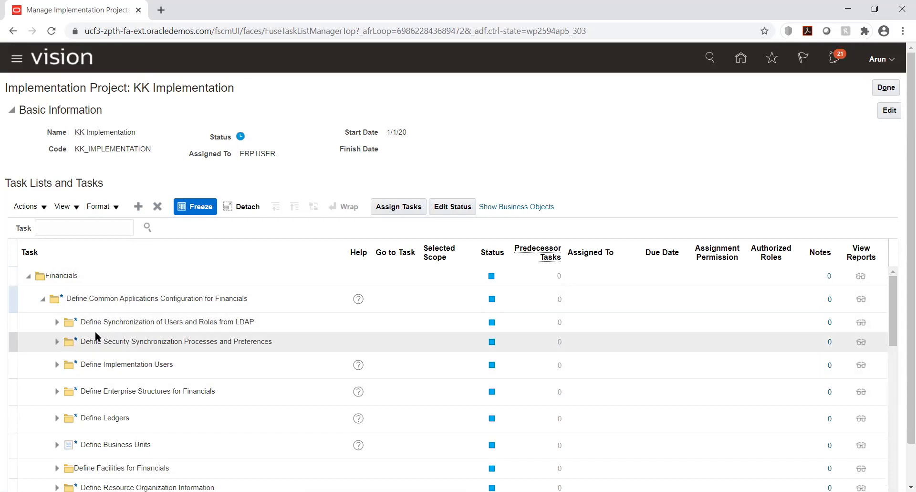
pyautogui.scroll(-2, 96, 331)
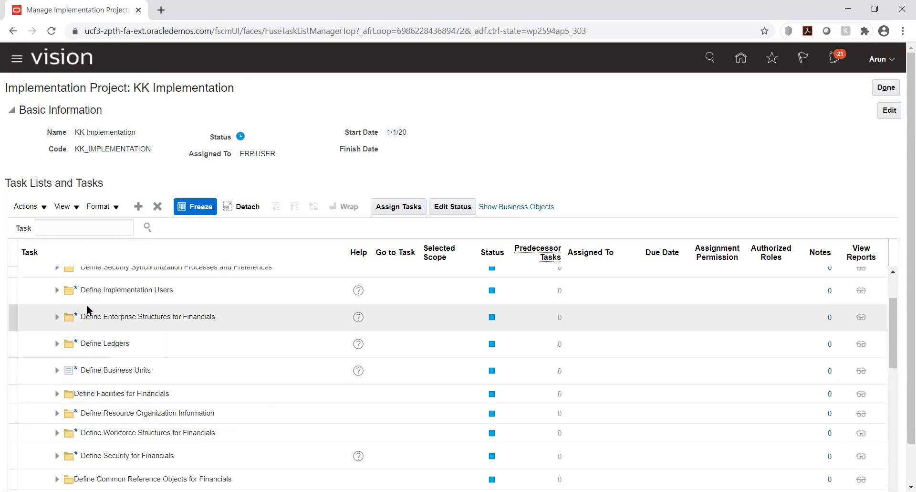
pyautogui.click(57, 344)
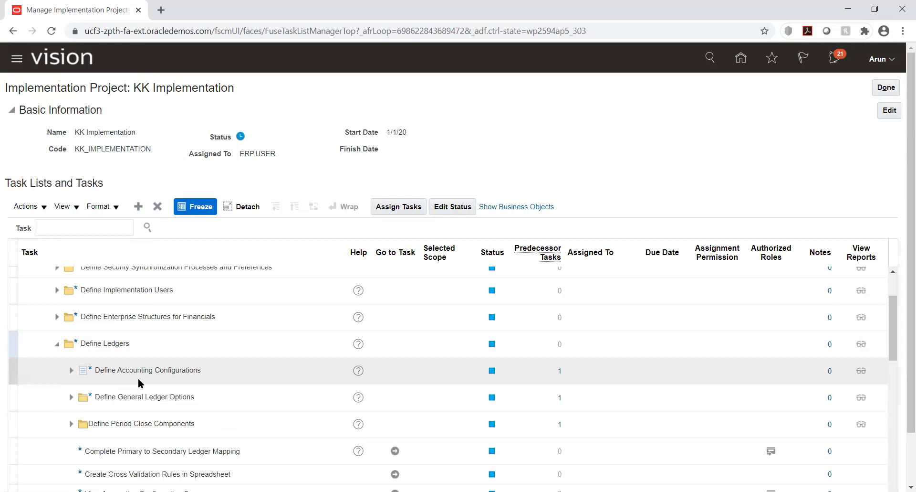
# Open the Manage Daily Rates task from Define Currencies, in the Financial Reporting Structures of Define Enterprise Structures for Financials.
pyautogui.click(56, 316)
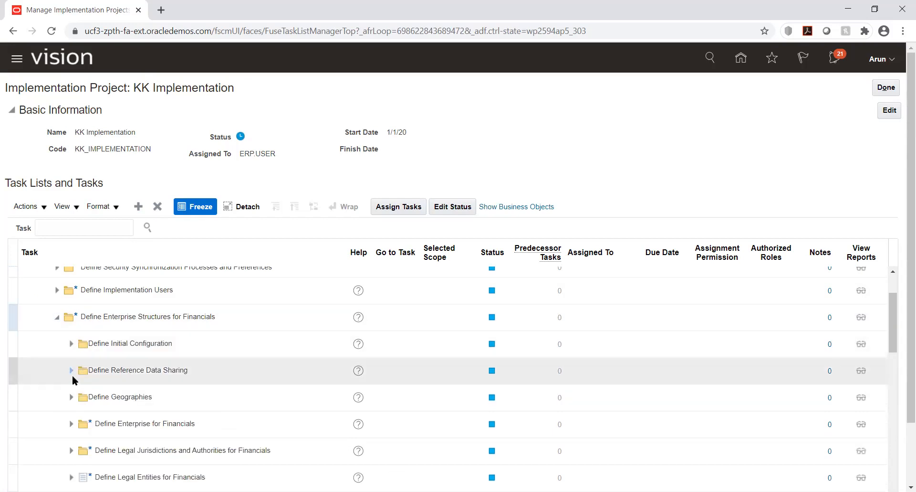
pyautogui.scroll(-3, 78, 377)
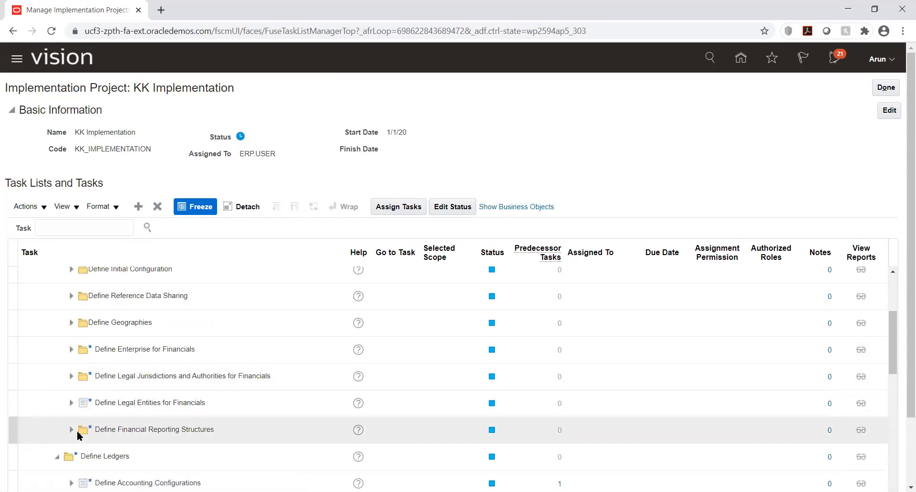
pyautogui.click(72, 429)
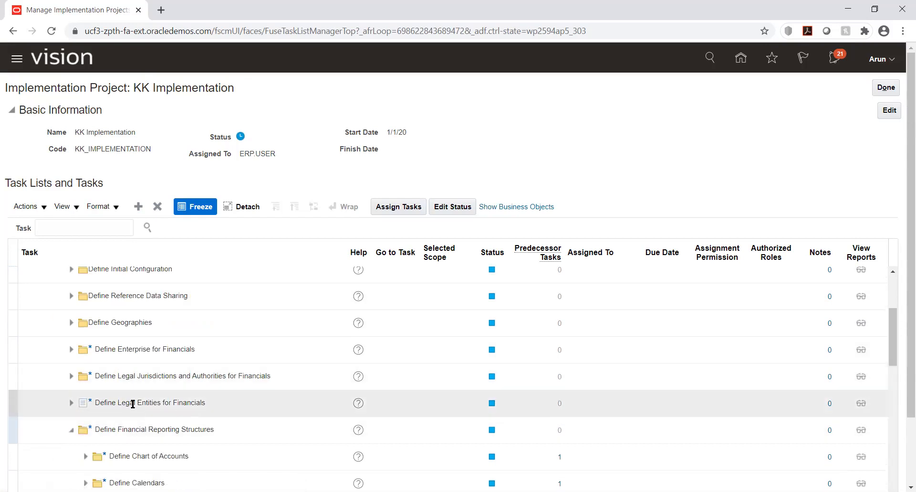
pyautogui.scroll(-3, 130, 404)
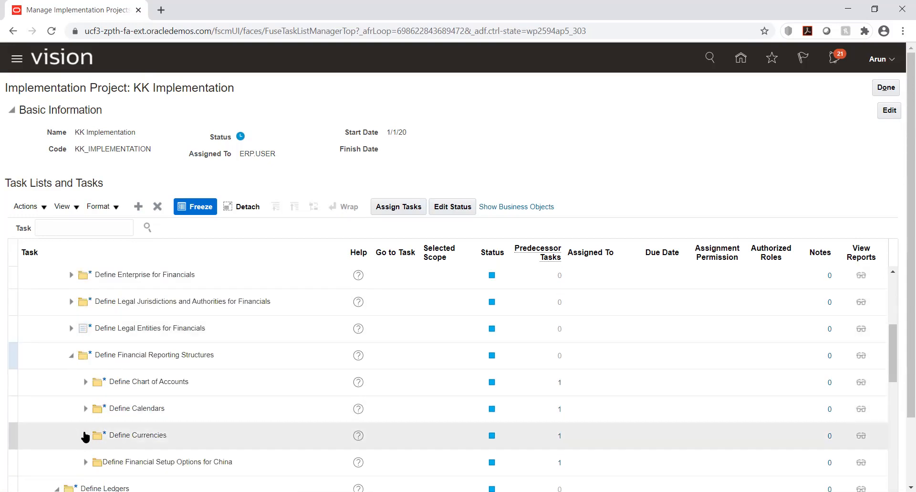
pyautogui.click(85, 435)
pyautogui.scroll(-6, 170, 406)
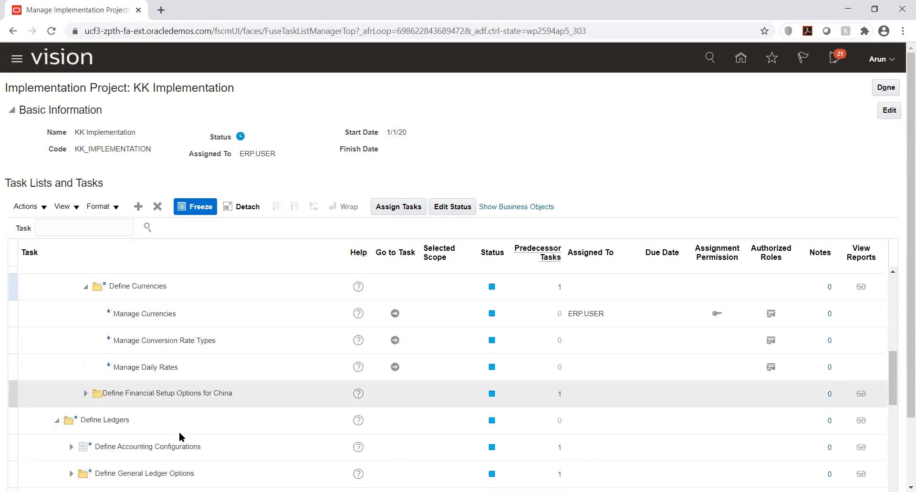
pyautogui.click(395, 366)
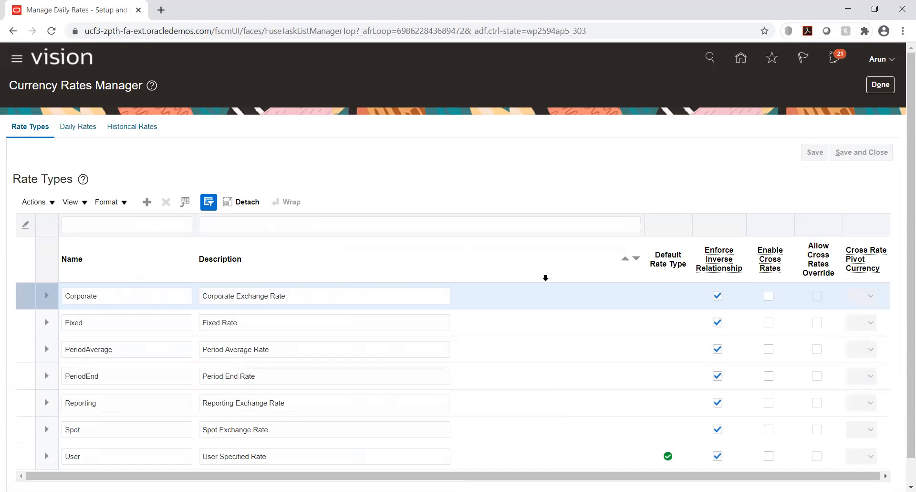
# Generate the spreadsheet for creating daily rates and open the downloaded CreateDailyRates (2).xlsx in Excel.
pyautogui.click(74, 126)
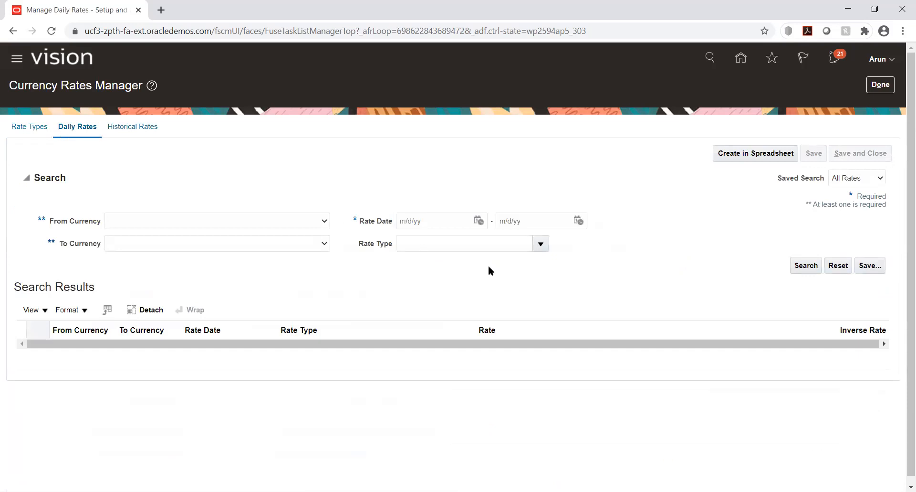
pyautogui.click(732, 152)
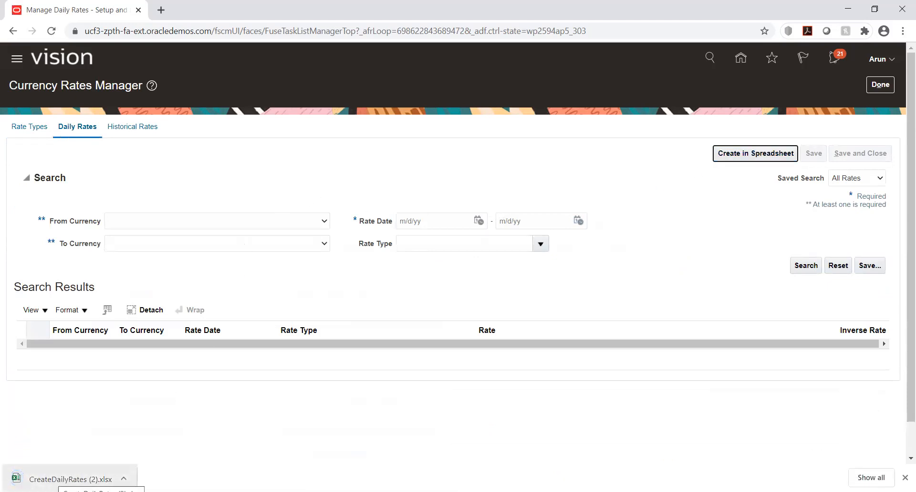
pyautogui.click(49, 475)
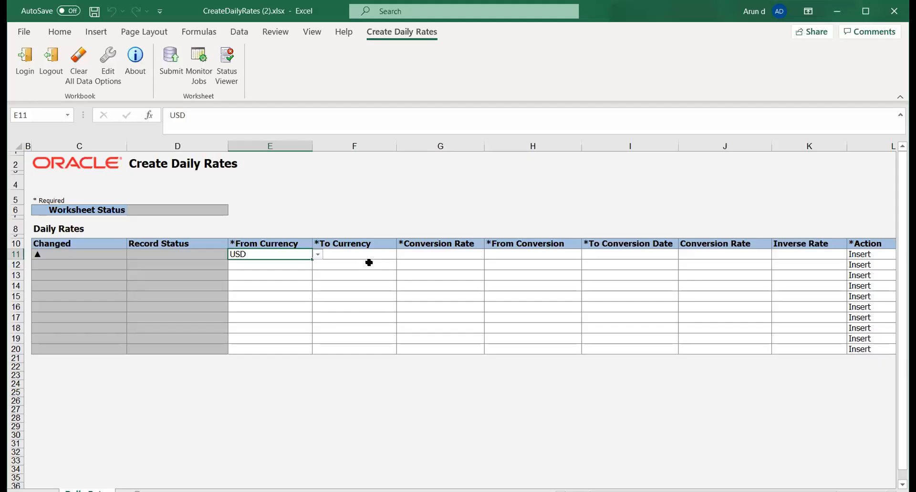
pyautogui.click(363, 253)
pyautogui.click(403, 254)
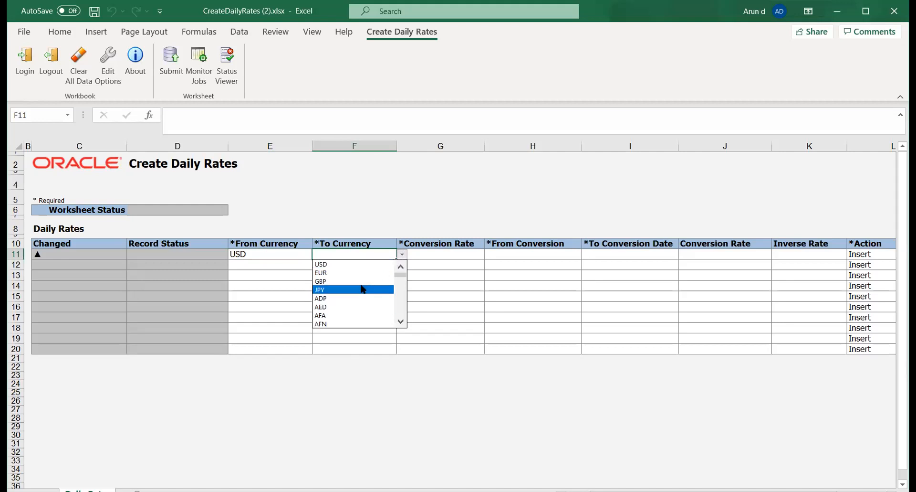
pyautogui.click(398, 321)
pyautogui.click(399, 321)
pyautogui.click(399, 321)
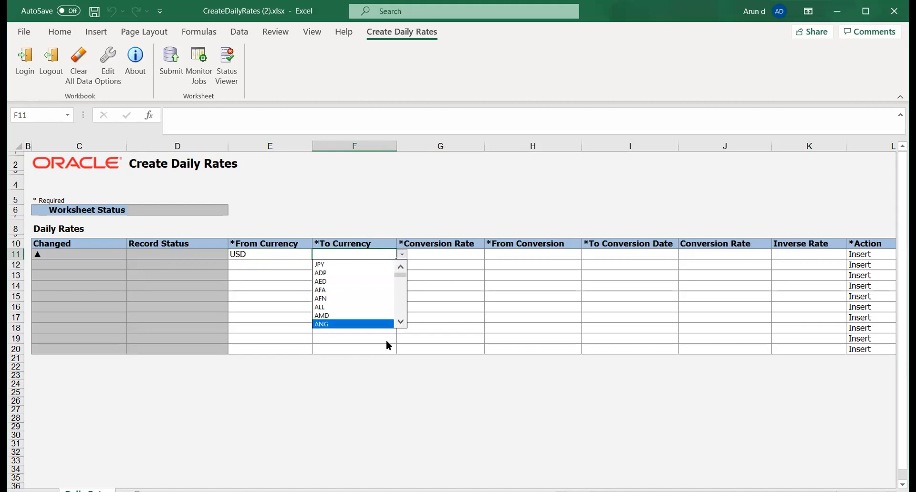
pyautogui.click(400, 321)
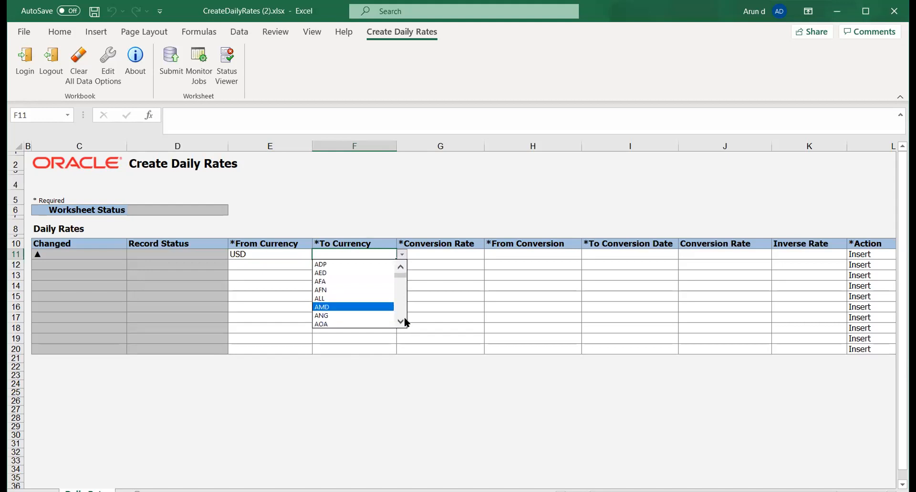
pyautogui.click(400, 322)
pyautogui.click(401, 322)
pyautogui.click(401, 322)
pyautogui.click(400, 322)
pyautogui.click(400, 322)
pyautogui.click(401, 321)
pyautogui.click(401, 322)
pyautogui.click(401, 322)
pyautogui.click(401, 322)
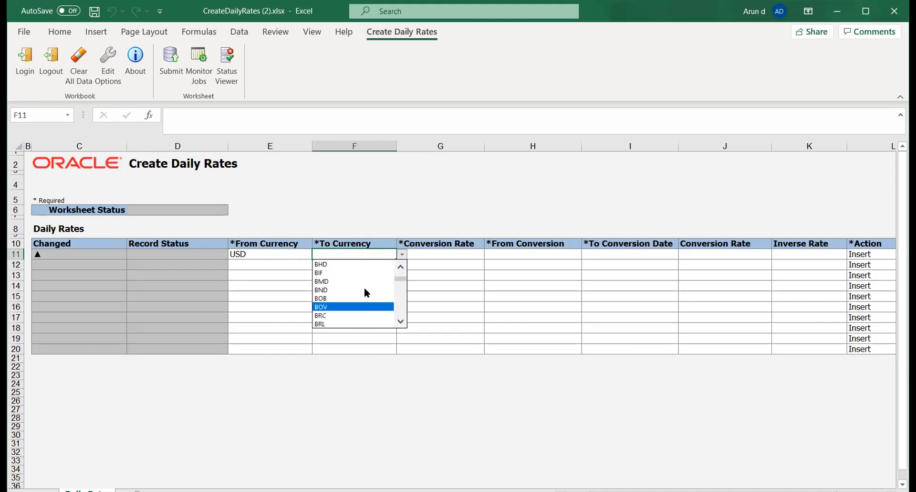
pyautogui.click(331, 252)
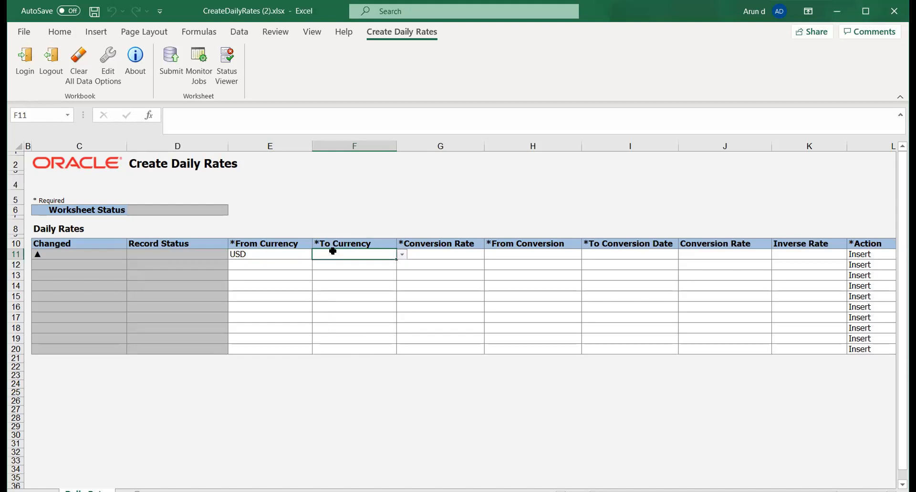
# Set To Currency in the first daily rates row to INR.
pyautogui.click(403, 254)
pyautogui.moveTo(402, 273)
pyautogui.mouseDown()
pyautogui.moveTo(406, 299)
pyautogui.moveTo(399, 290)
pyautogui.mouseUp()
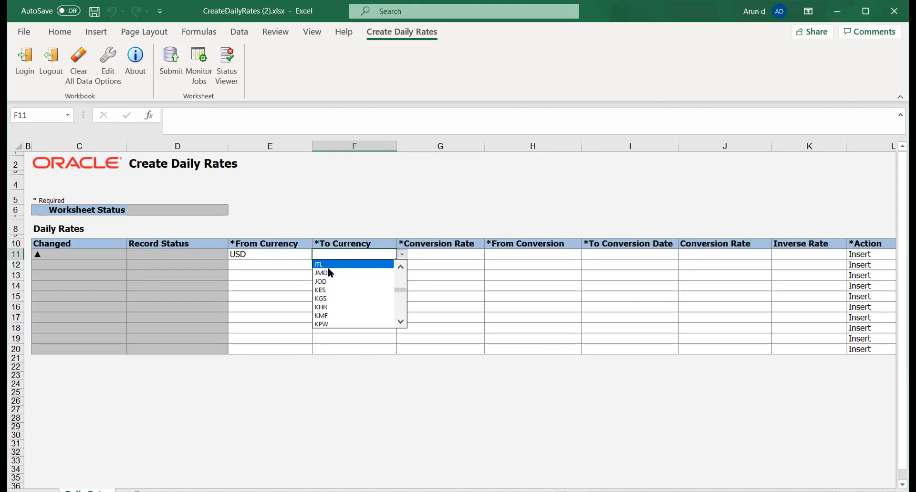
pyautogui.click(400, 267)
pyautogui.click(400, 268)
pyautogui.click(401, 267)
pyautogui.click(400, 268)
pyautogui.click(401, 268)
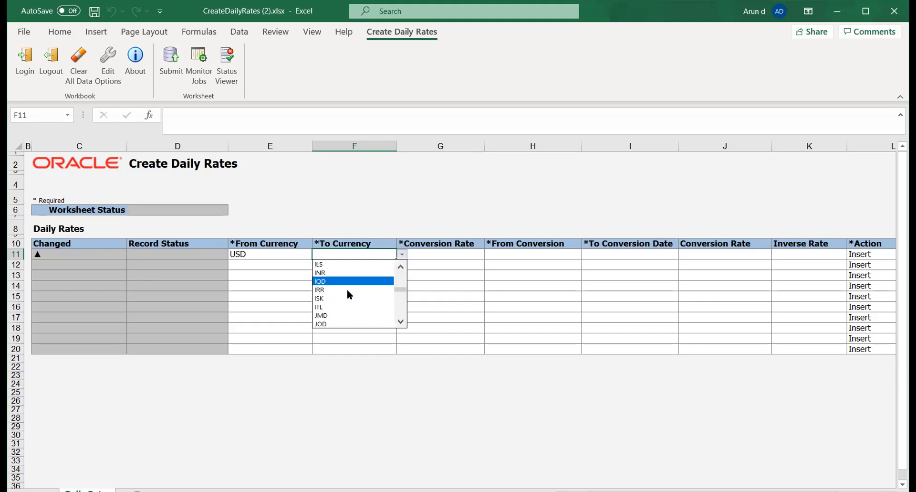
pyautogui.click(333, 272)
# Set the conversion rate type in the first daily rates row to Corporate.
pyautogui.click(425, 253)
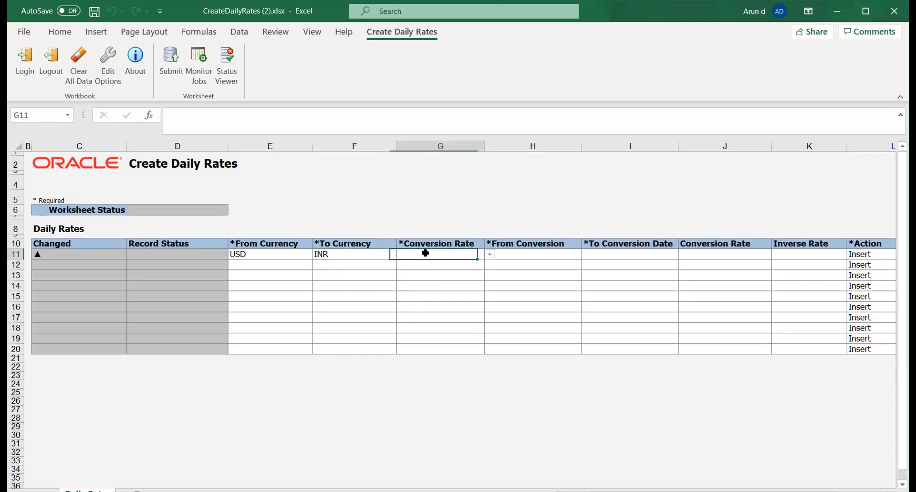
pyautogui.click(490, 254)
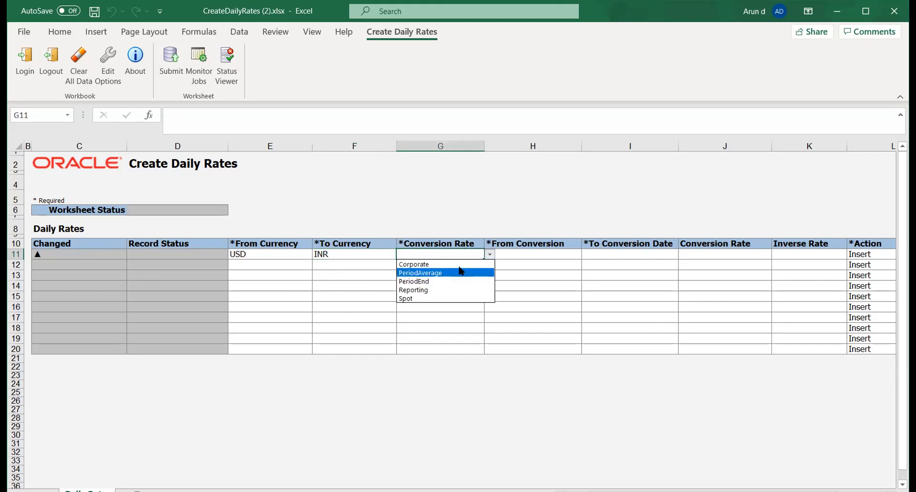
pyautogui.click(456, 264)
pyautogui.click(528, 252)
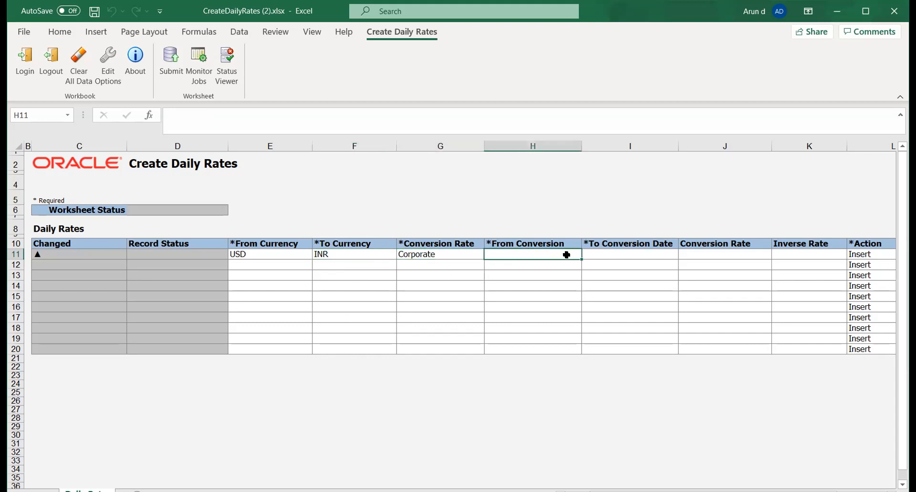
pyautogui.write('U')
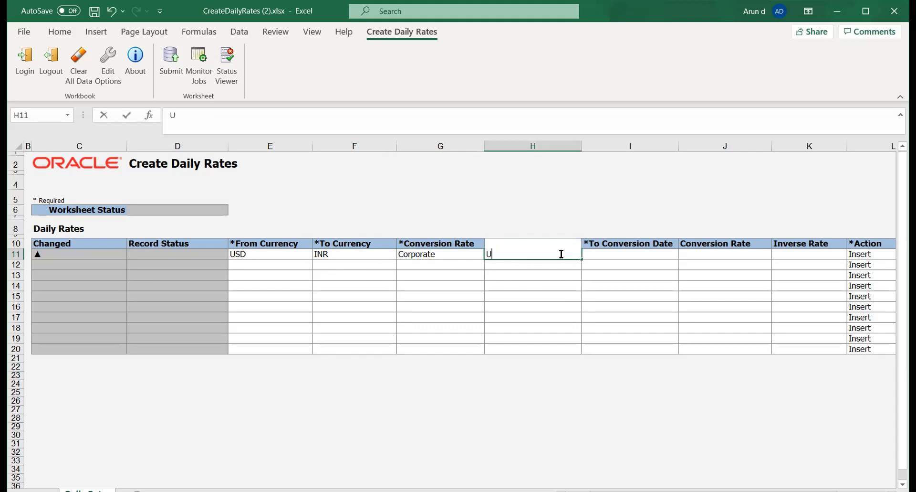
pyautogui.write('SD')
pyautogui.press('Tab')
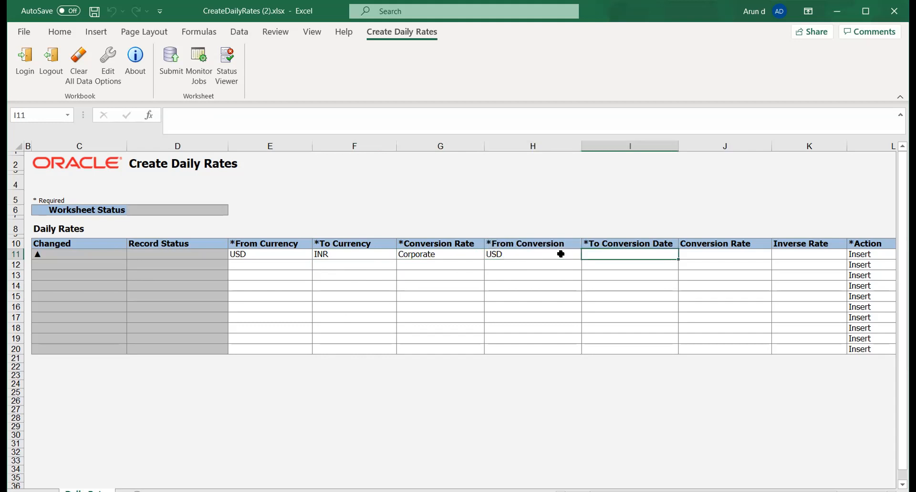
# Enter 01-Jan-2020 as the From Conversion date of the USD to INR row.
pyautogui.click(561, 254)
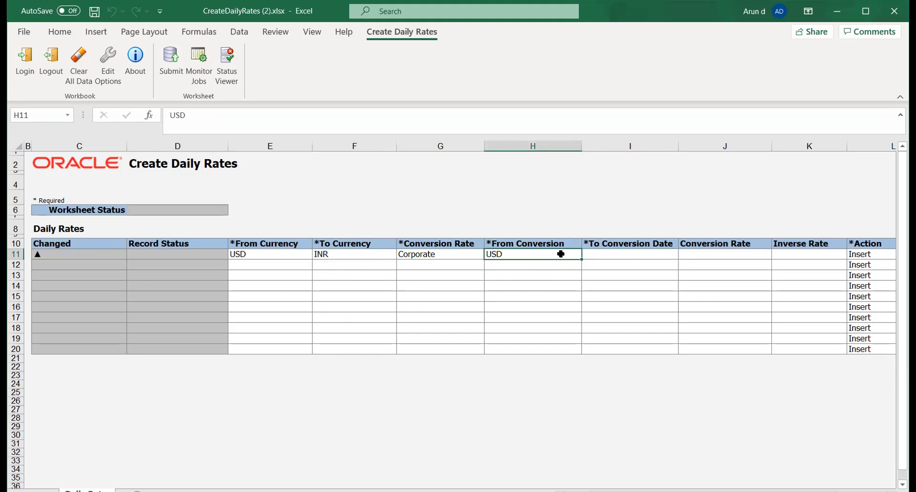
pyautogui.write('01-Jan')
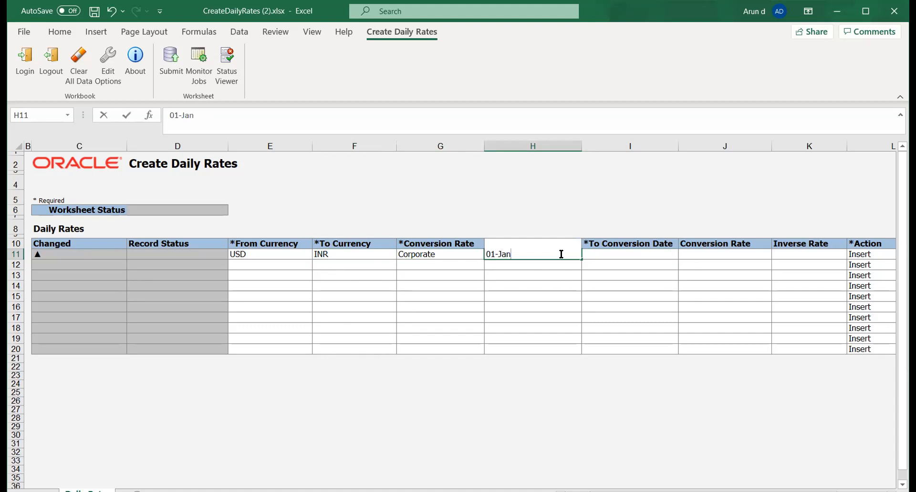
pyautogui.write('-2020')
pyautogui.press('Tab')
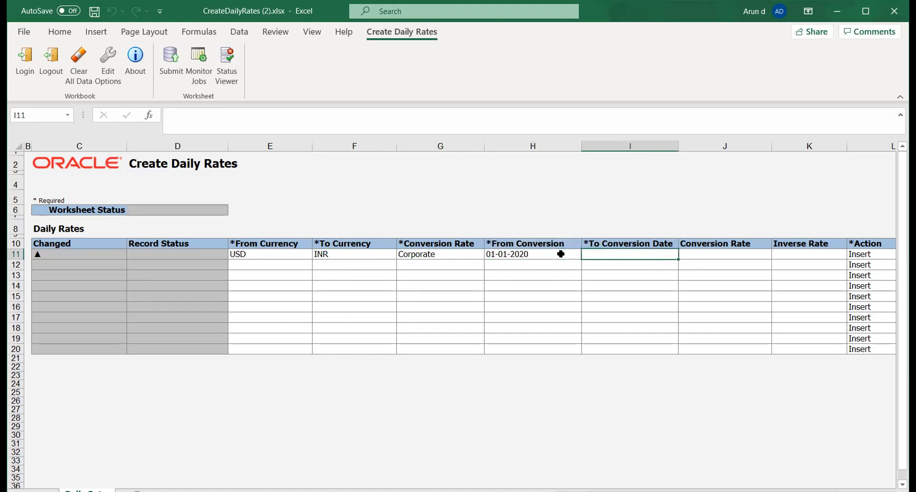
# Enter 31-Dec-2020 as the To Conversion Date of the USD to INR row.
pyautogui.write('31-')
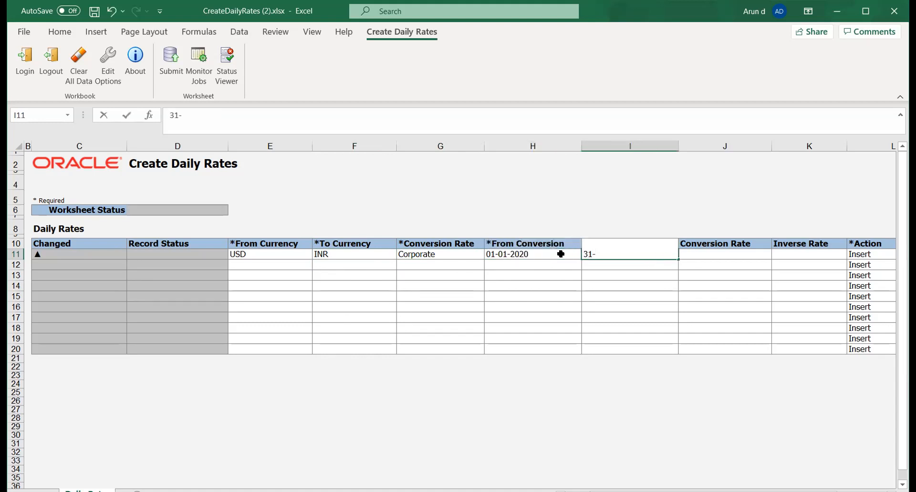
pyautogui.write('Dec-2020')
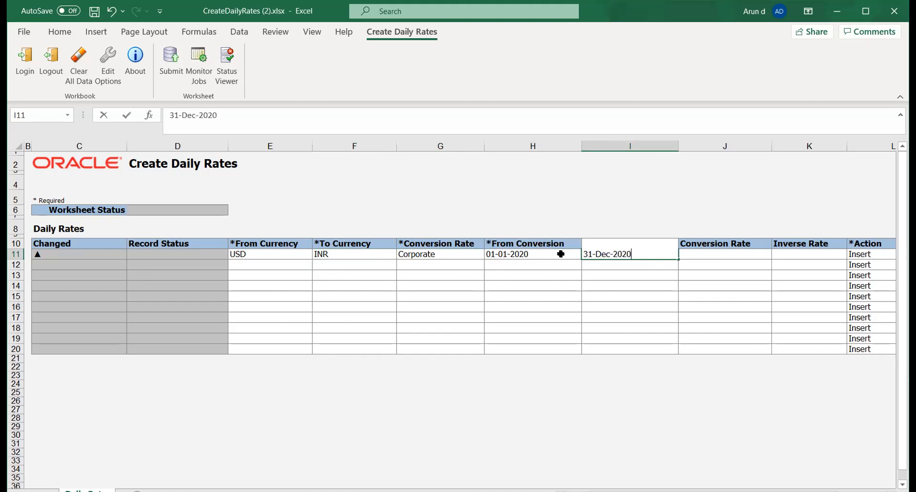
pyautogui.press('Tab')
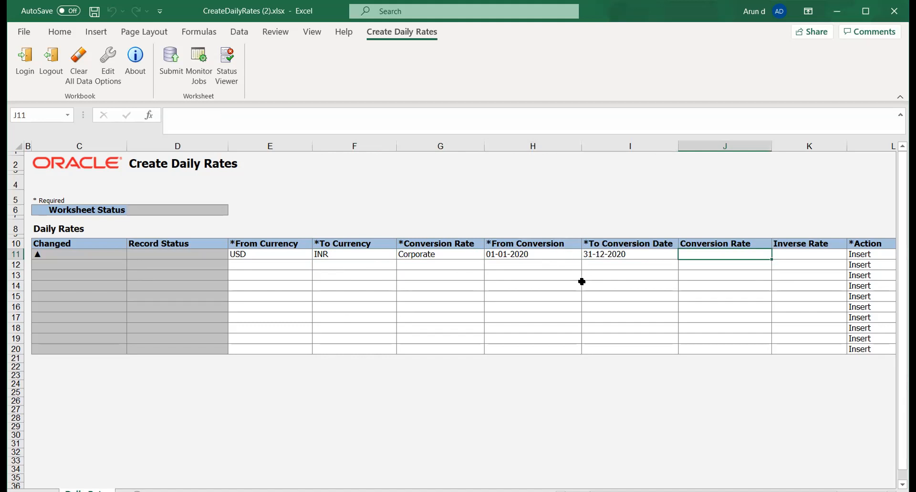
# Set the Conversion Rate of the USD to INR row to 70.
pyautogui.click(538, 245)
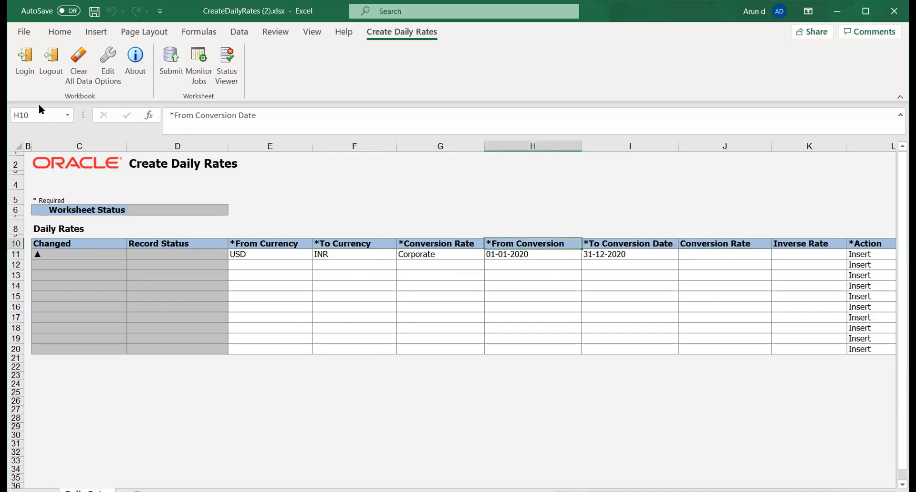
pyautogui.click(595, 276)
pyautogui.click(708, 254)
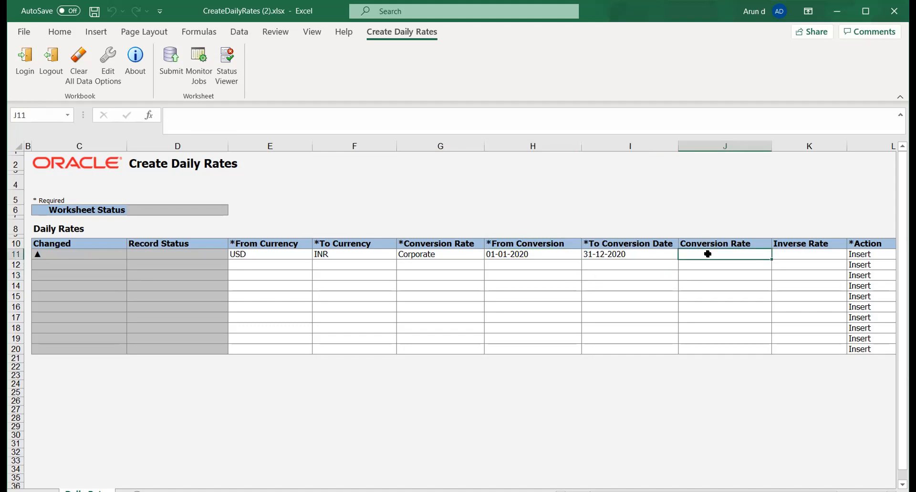
pyautogui.write('7')
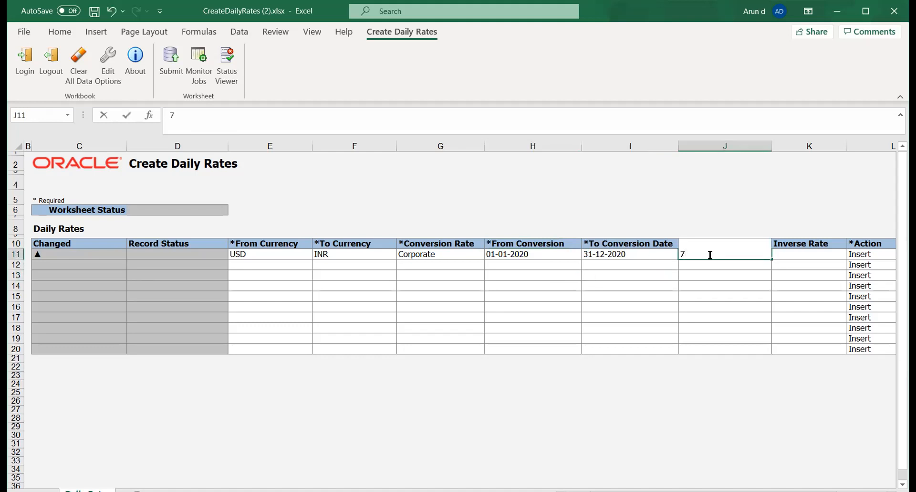
pyautogui.write('0')
pyautogui.press('Tab')
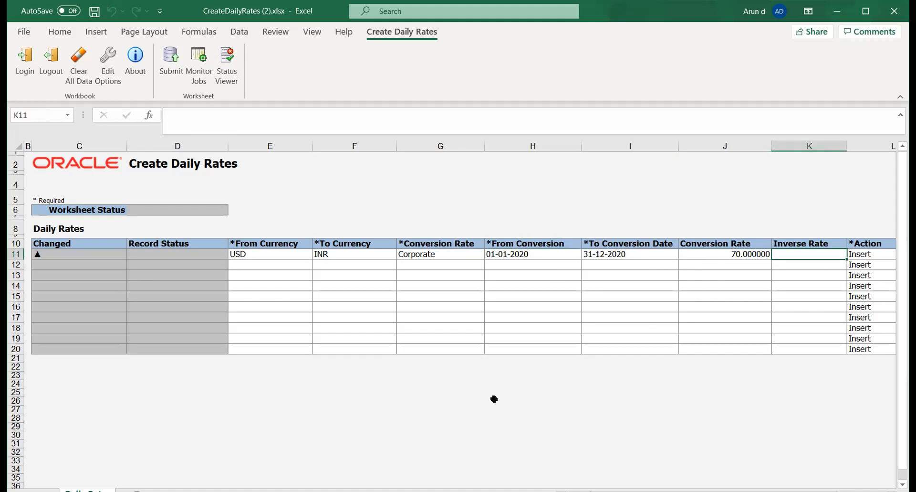
# Submit the daily rates worksheet with the daily rates import program set to be submitted automatically.
pyautogui.click(178, 79)
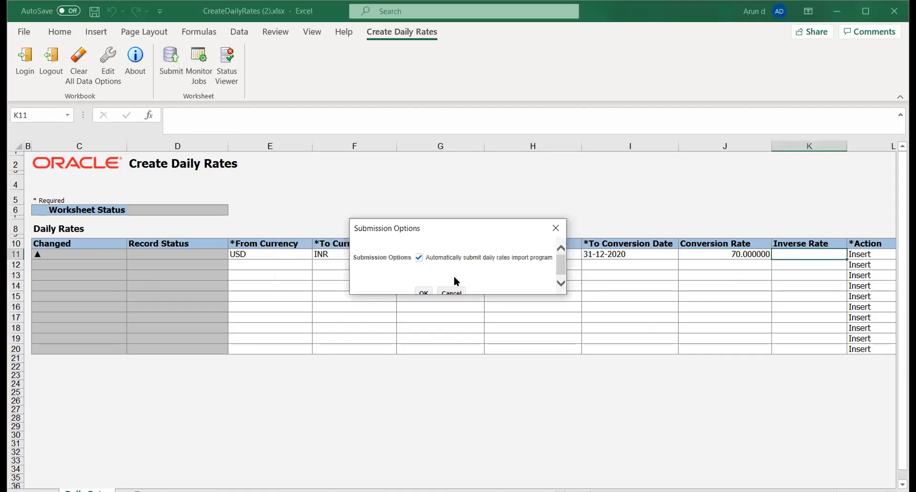
pyautogui.click(425, 289)
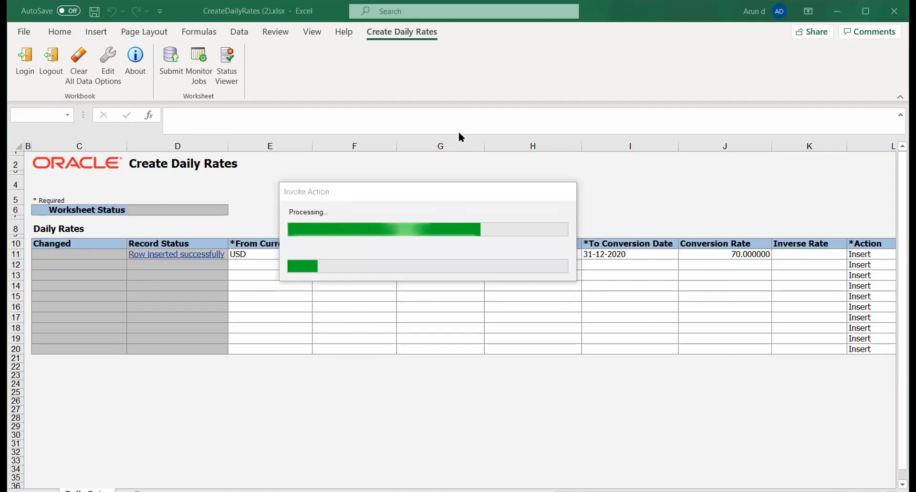
pyautogui.click(362, 301)
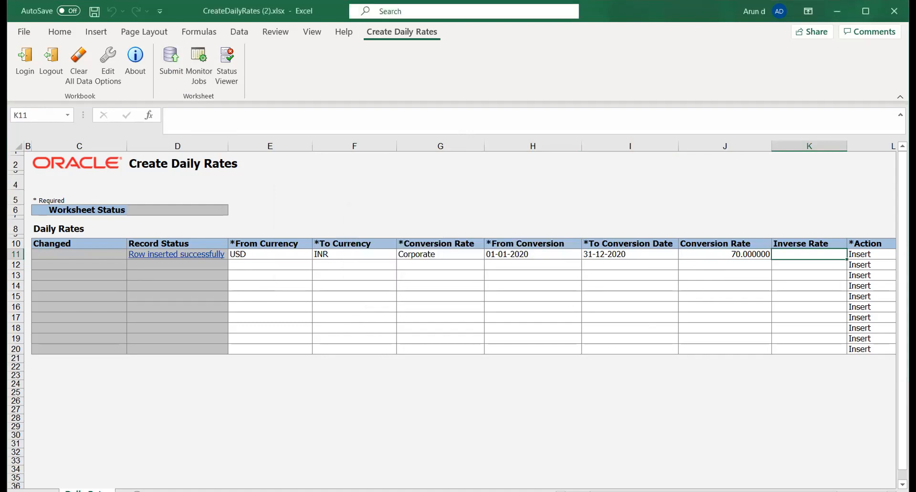
# Switch to Currency Rates Manager in the browser and set the daily rates search from USD - US Dollar to INR - Indian Rupee.
pyautogui.hotkey('alt', 'Tab')
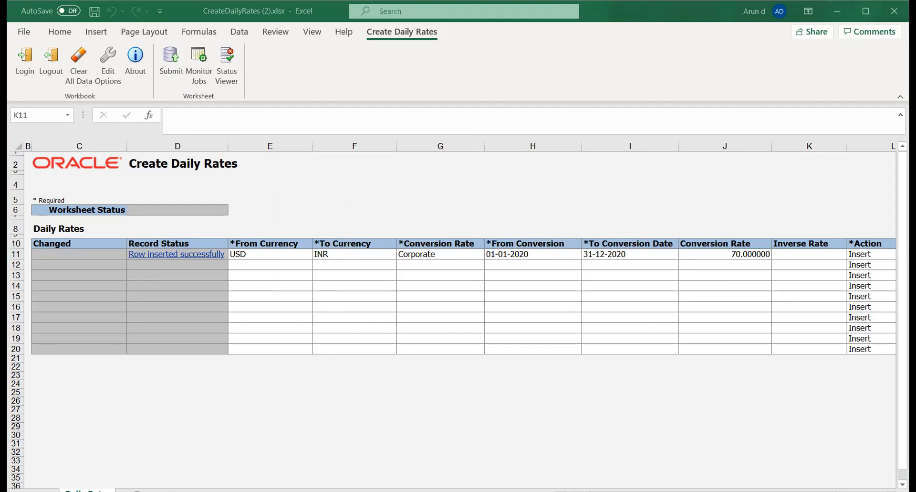
pyautogui.hotkey('alt', 'Tab')
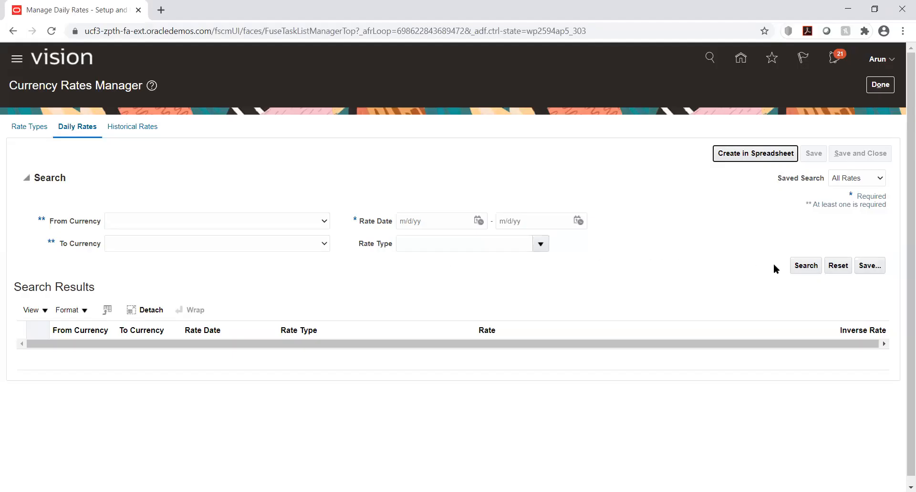
pyautogui.click(312, 221)
pyautogui.click(281, 242)
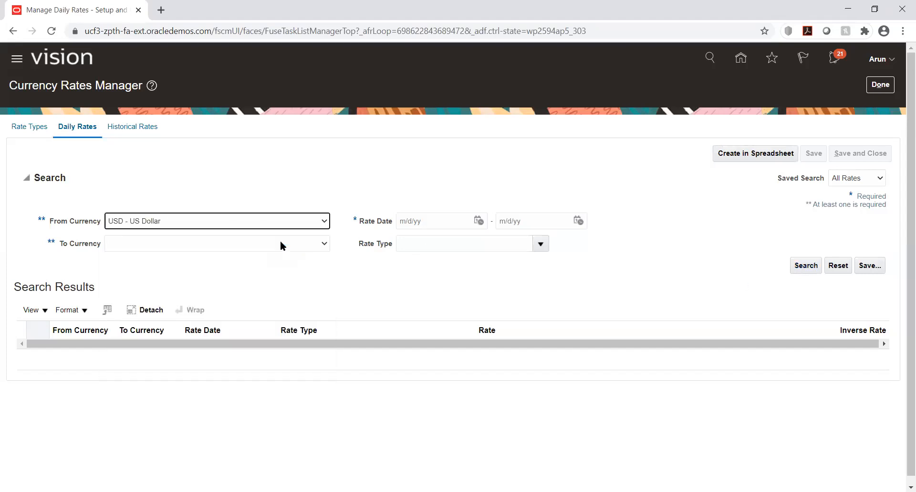
pyautogui.click(217, 244)
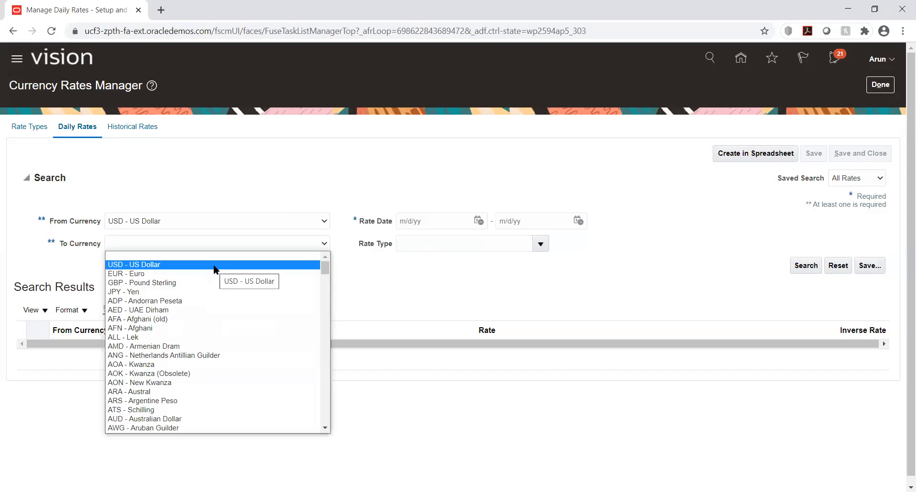
pyautogui.press('i')
pyautogui.press('Down')
pyautogui.press('Down')
pyautogui.press('Down')
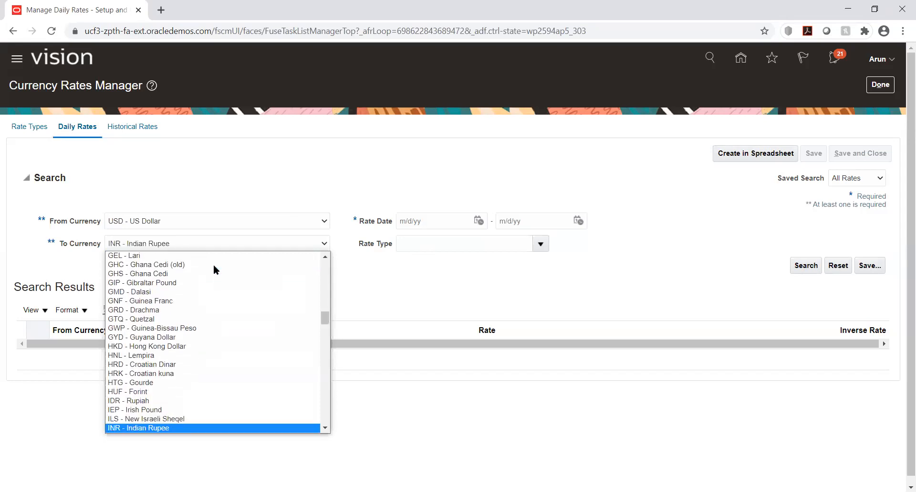
pyautogui.press('Return')
# Set the Rate Date range of the daily rates search to 1/1/20 through 12/31/20.
pyautogui.click(477, 221)
pyautogui.click(515, 241)
pyautogui.click(516, 253)
pyautogui.click(555, 275)
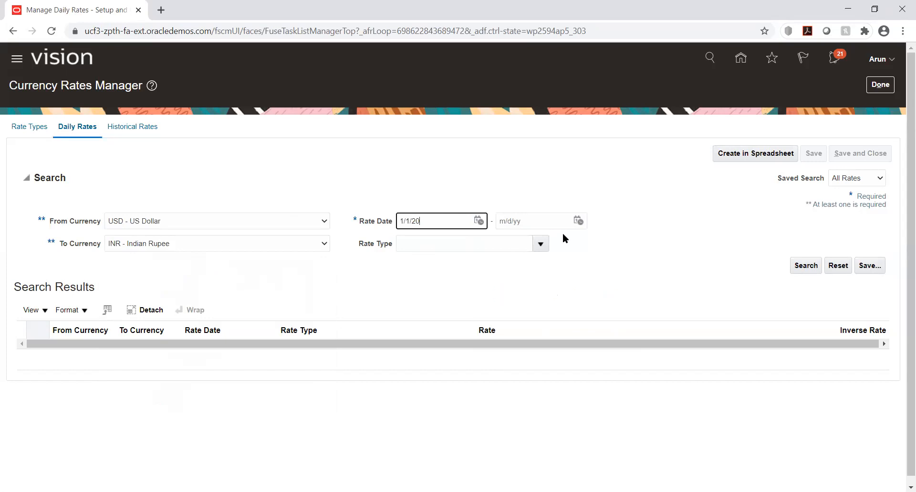
pyautogui.click(577, 221)
pyautogui.click(608, 239)
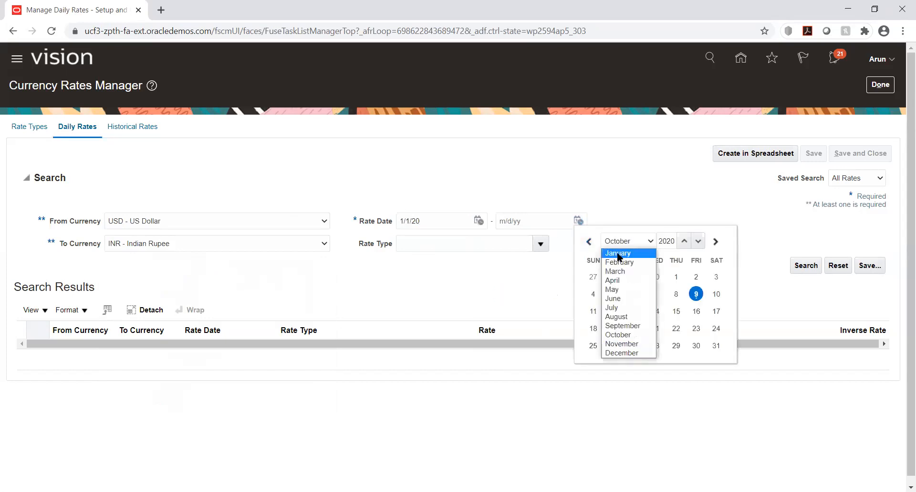
pyautogui.click(629, 352)
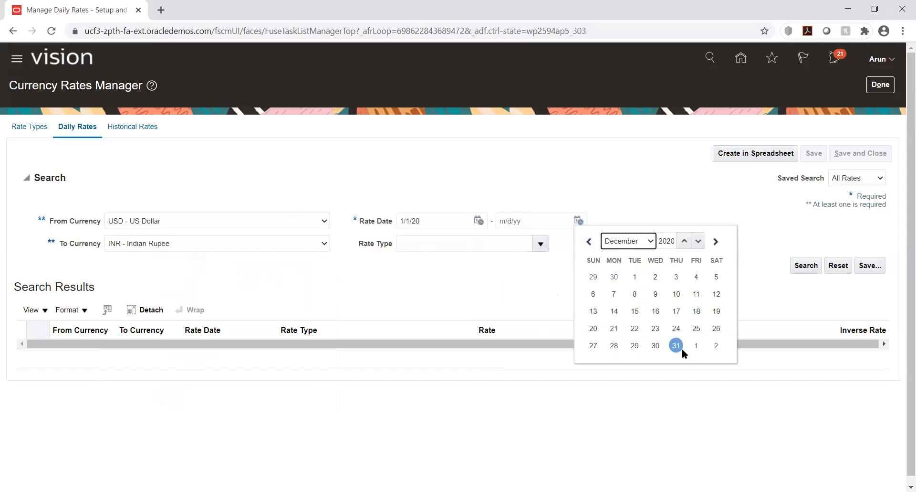
pyautogui.click(676, 345)
# Search the daily rates with rate type Corporate and review the listed USD to INR rates.
pyautogui.click(541, 245)
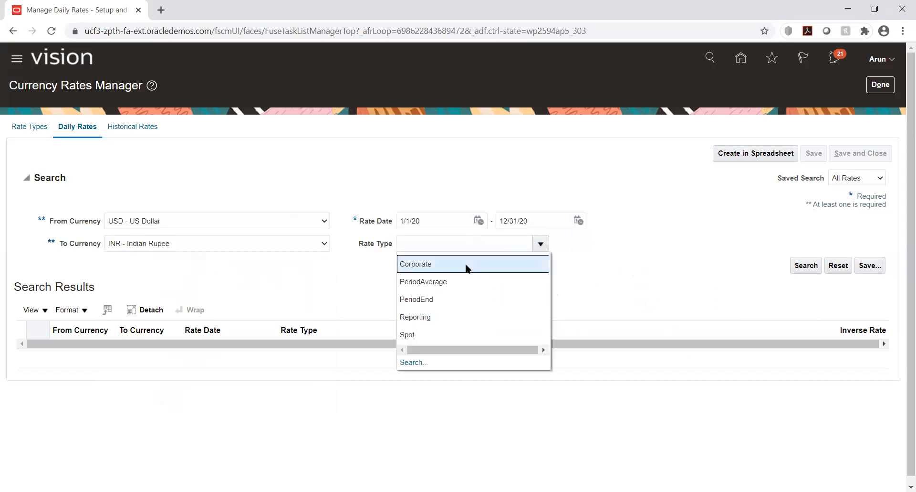
pyautogui.click(465, 265)
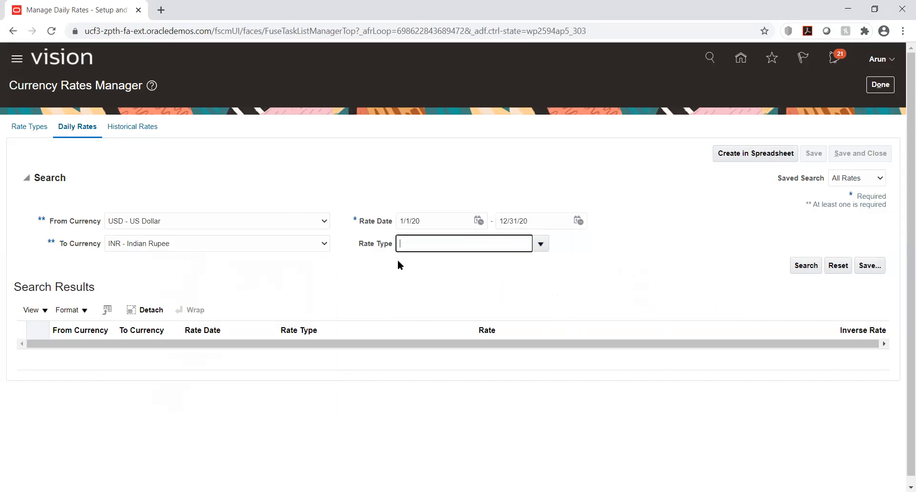
pyautogui.click(810, 266)
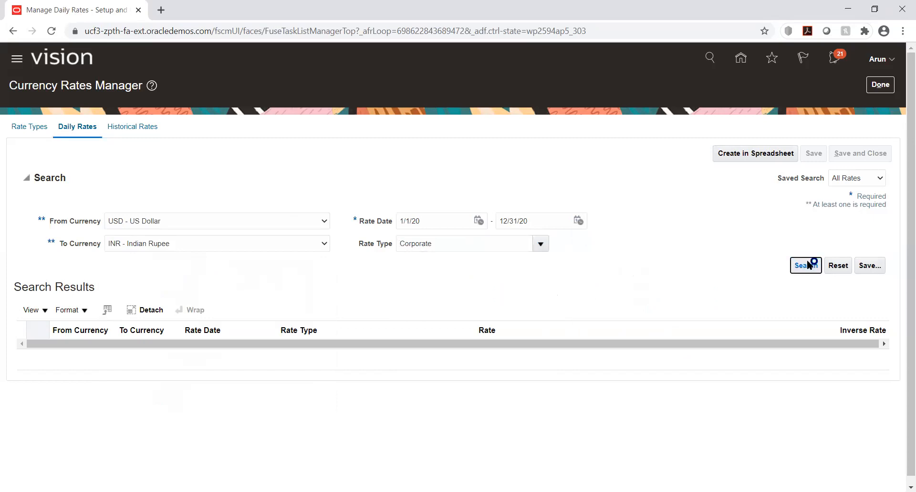
pyautogui.scroll(-3, 253, 242)
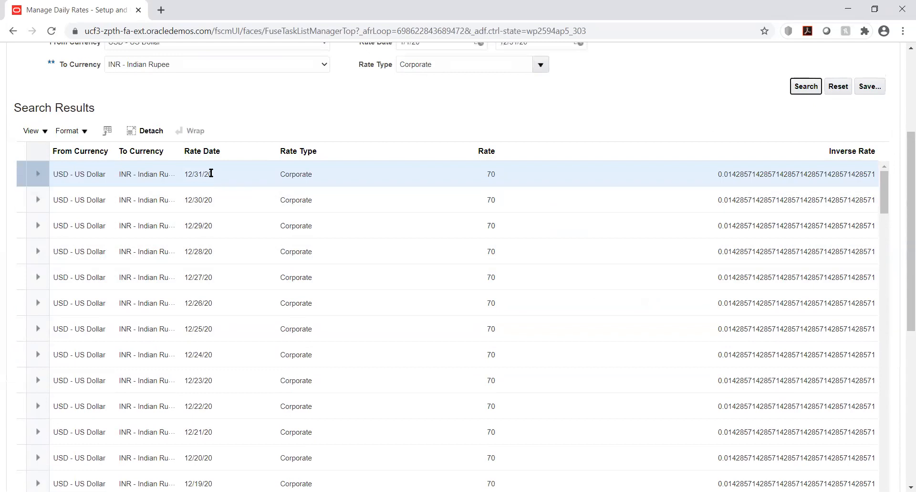
pyautogui.scroll(1, 214, 239)
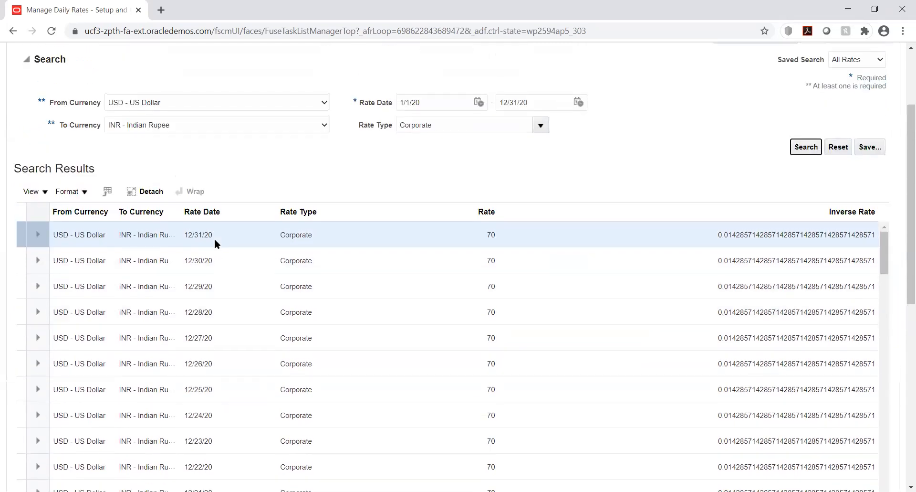
pyautogui.scroll(2, 660, 190)
pyautogui.scroll(1, 662, 170)
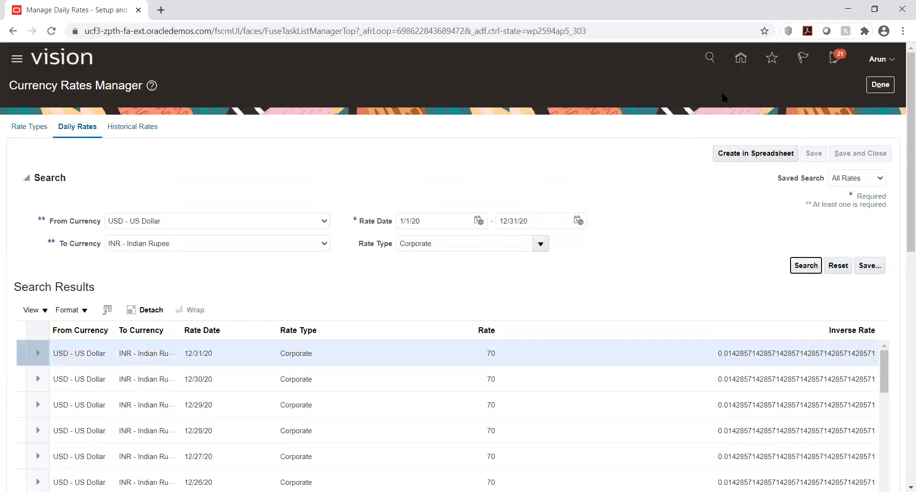
# Leave Currency Rates Manager and start creating a journal from the Journals work area of General Accounting.
pyautogui.click(881, 86)
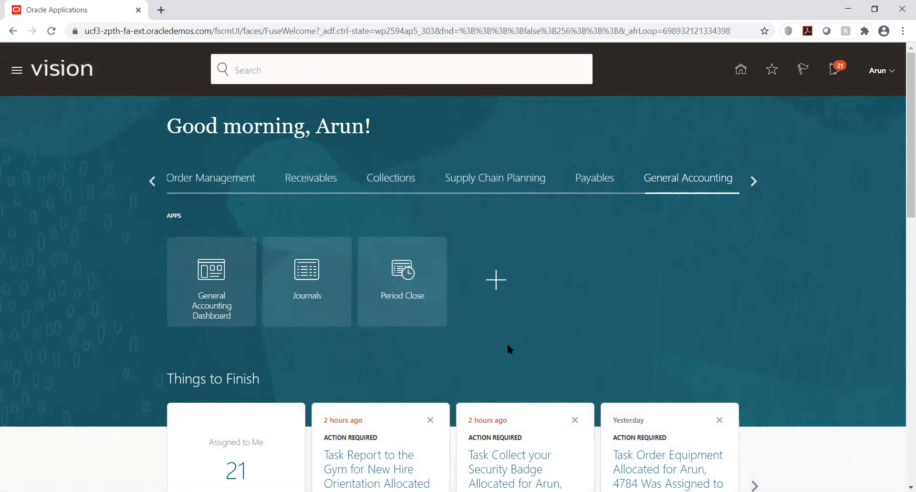
pyautogui.click(307, 275)
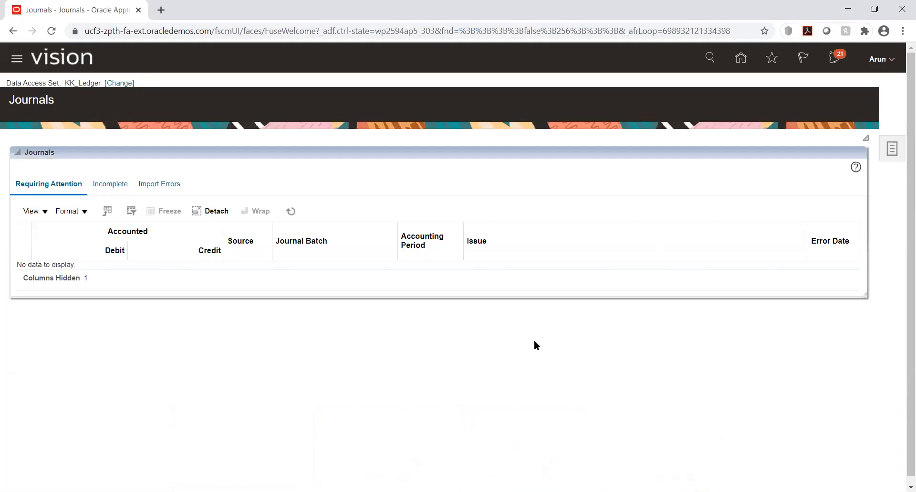
pyautogui.click(892, 149)
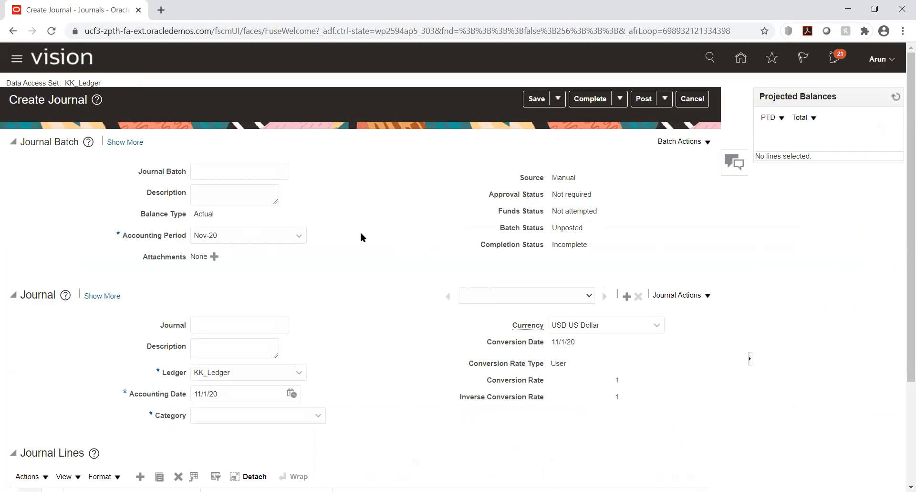
# Name the journal batch UHI_FCJ.
pyautogui.click(238, 172)
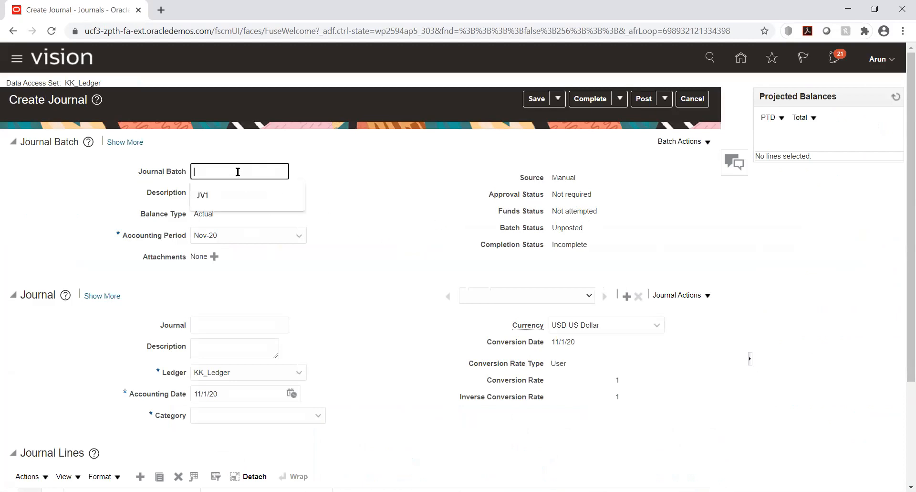
pyautogui.write('M')
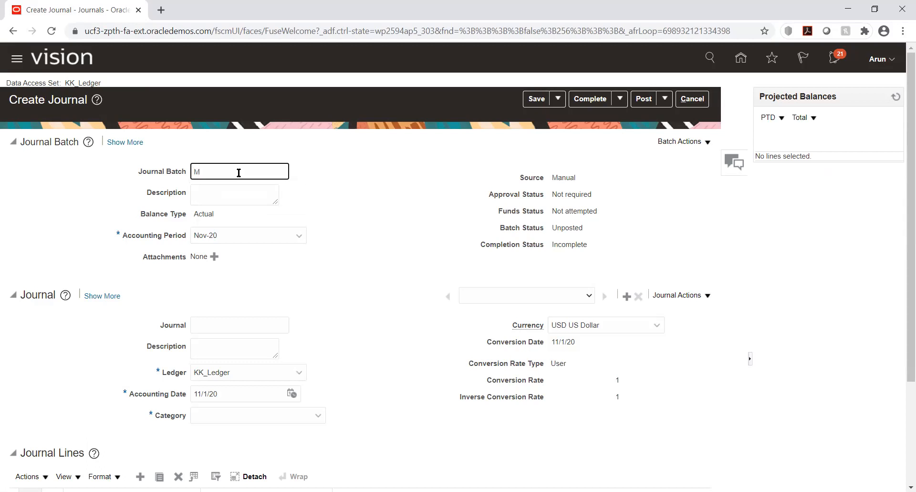
pyautogui.press('BackSpace')
pyautogui.write('UHI_FCJ')
# Copy the journal batch name UHI_FCJ into the Journal name.
pyautogui.doubleClick(256, 171)
pyautogui.rightClick(210, 170)
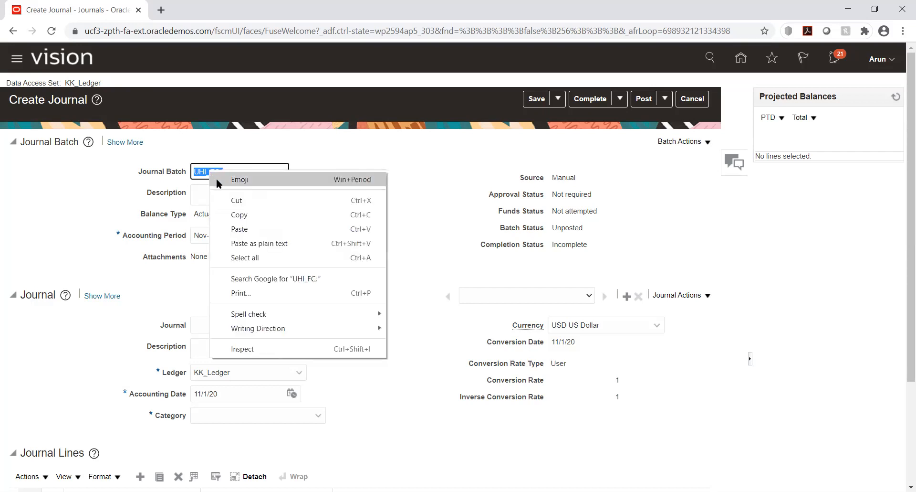
pyautogui.click(239, 216)
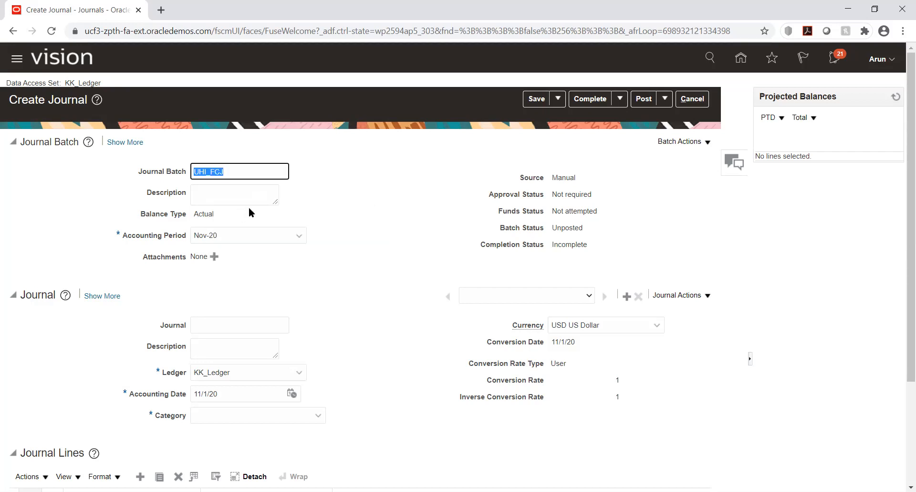
pyautogui.click(224, 327)
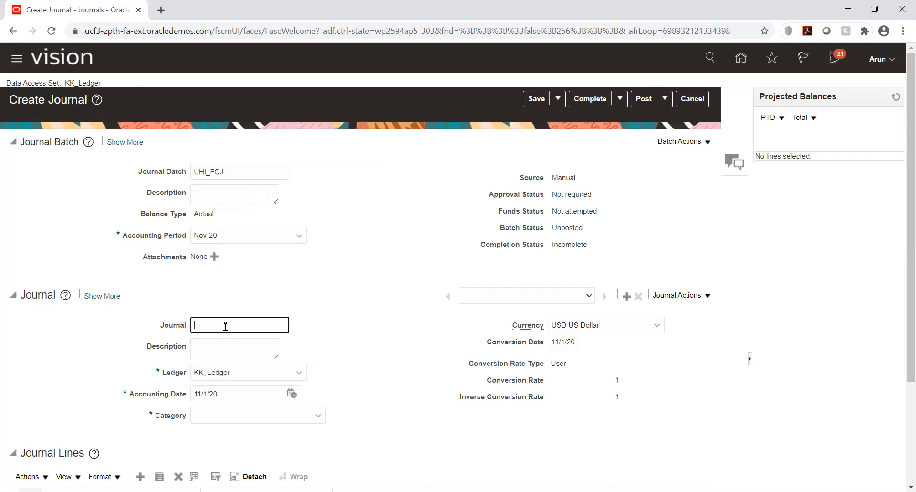
pyautogui.rightClick(223, 327)
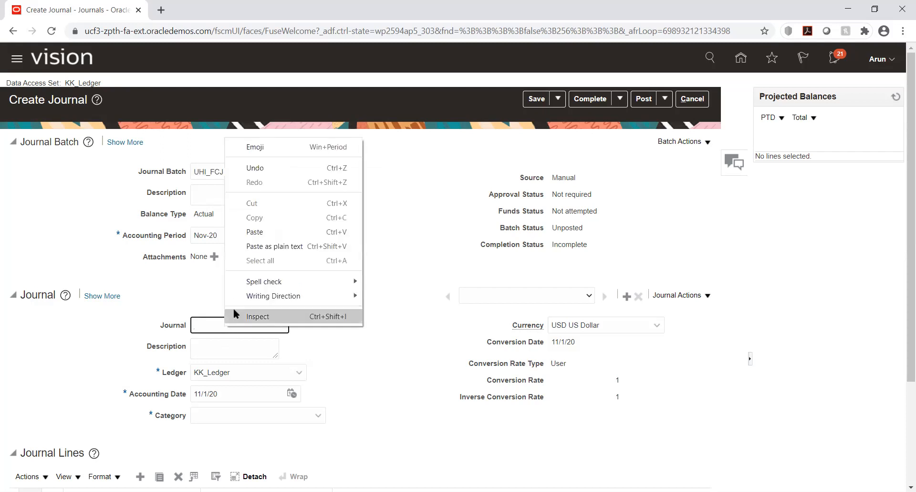
pyautogui.click(260, 231)
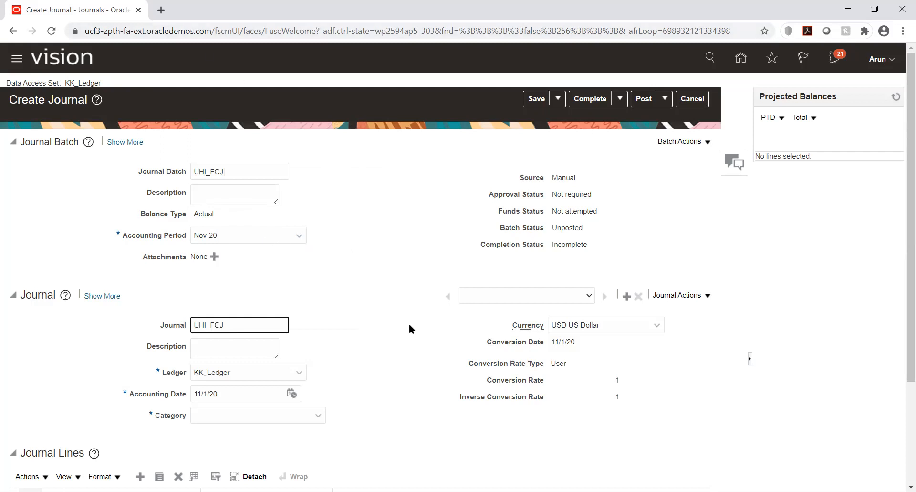
# Set the journal currency to INR Indian Rupee.
pyautogui.click(655, 327)
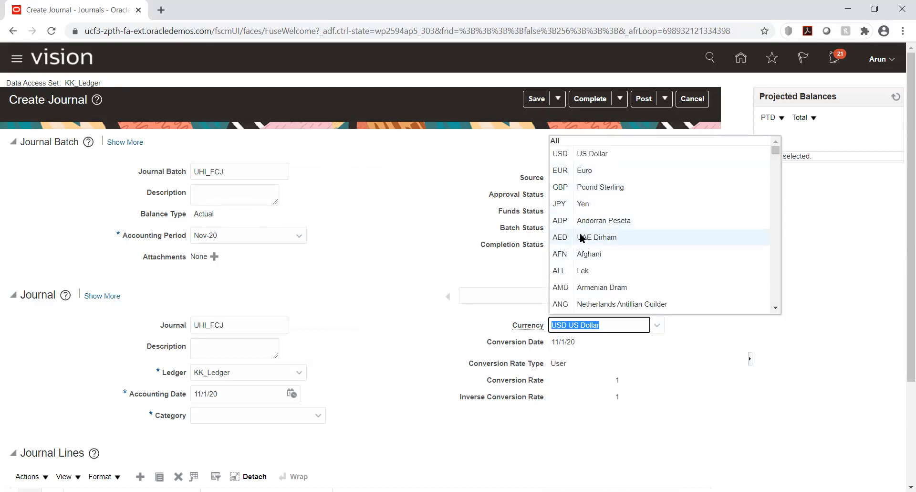
pyautogui.scroll(-15, 586, 193)
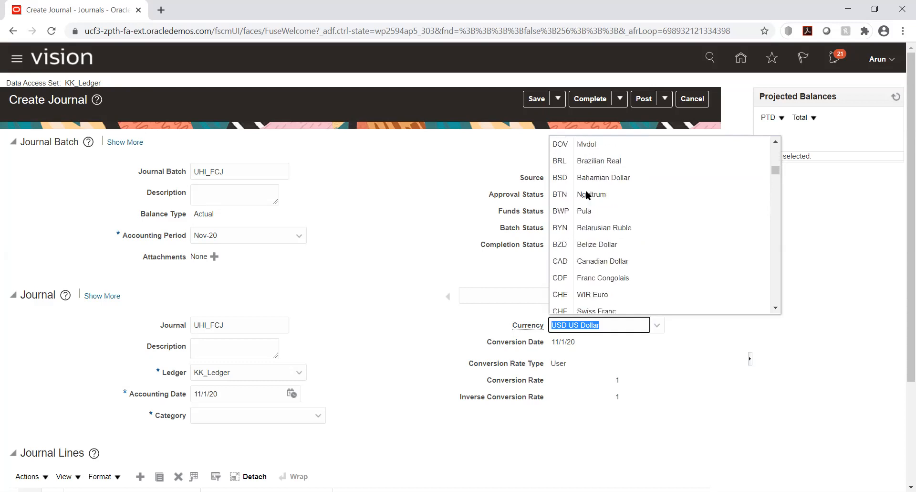
pyautogui.scroll(-10, 585, 190)
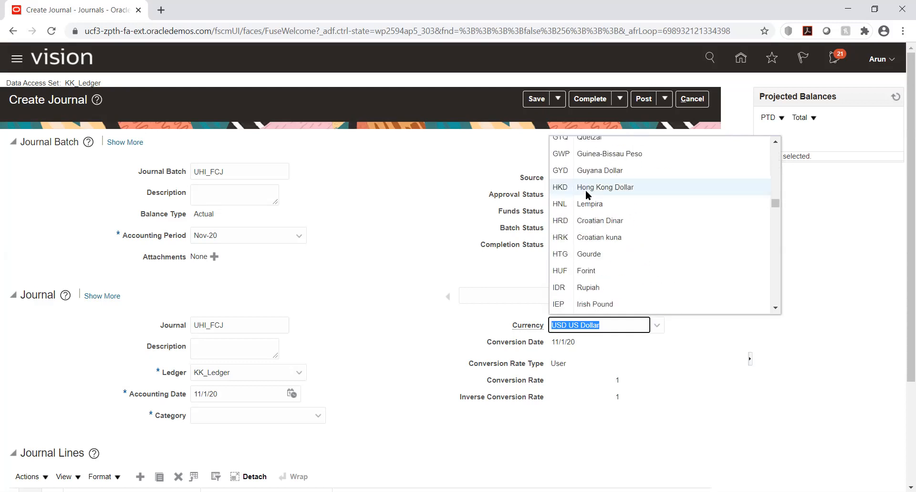
pyautogui.scroll(-1, 582, 223)
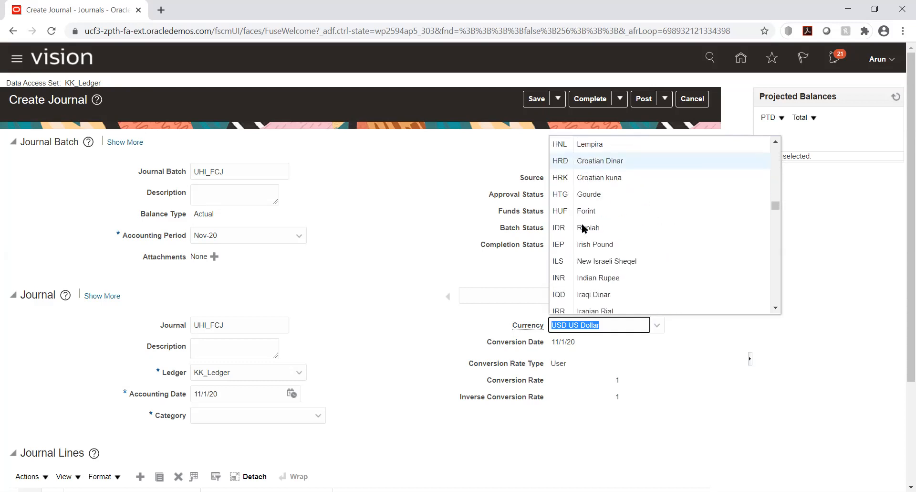
pyautogui.click(591, 277)
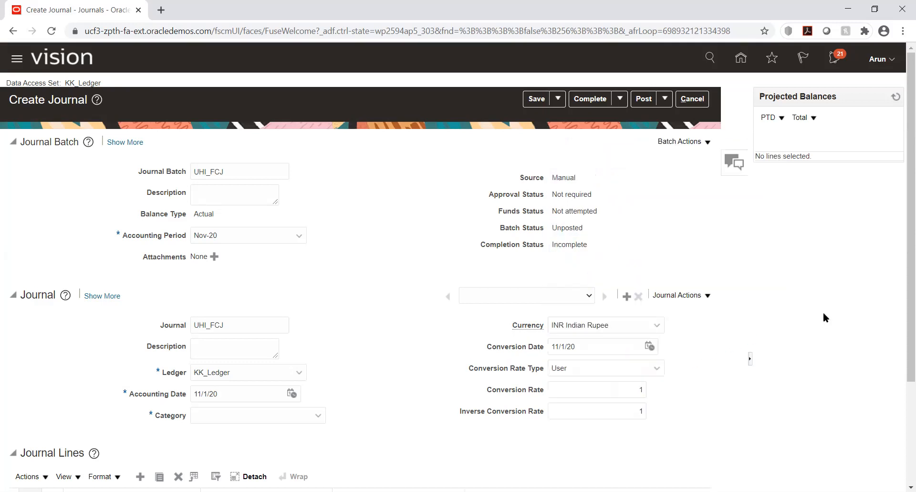
# Set the journal's conversion rate type to Corporate.
pyautogui.scroll(-3, 810, 263)
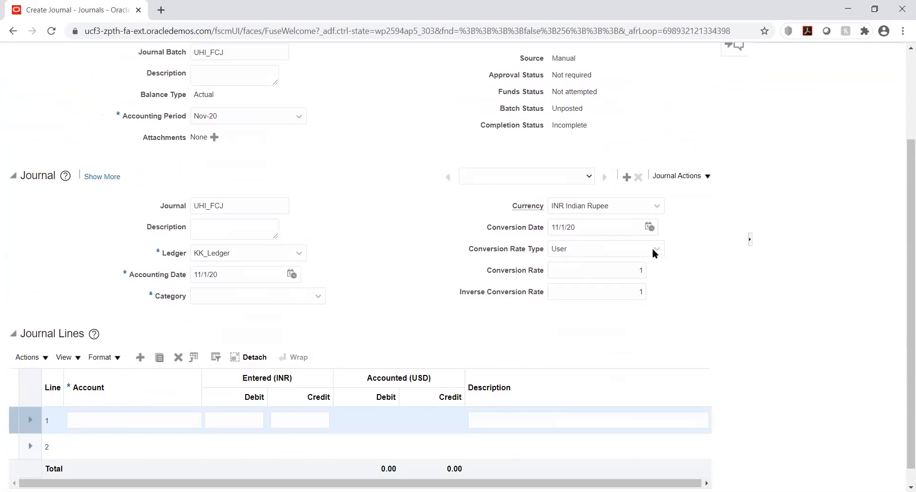
pyautogui.click(639, 291)
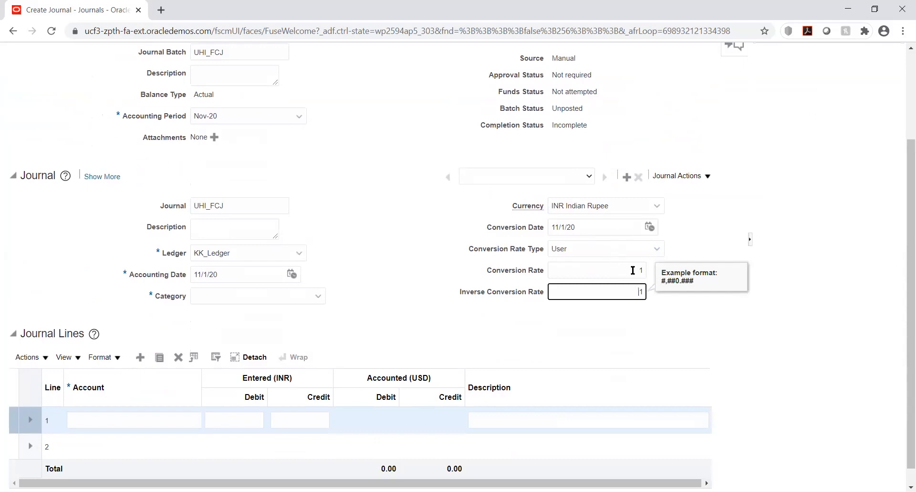
pyautogui.click(656, 249)
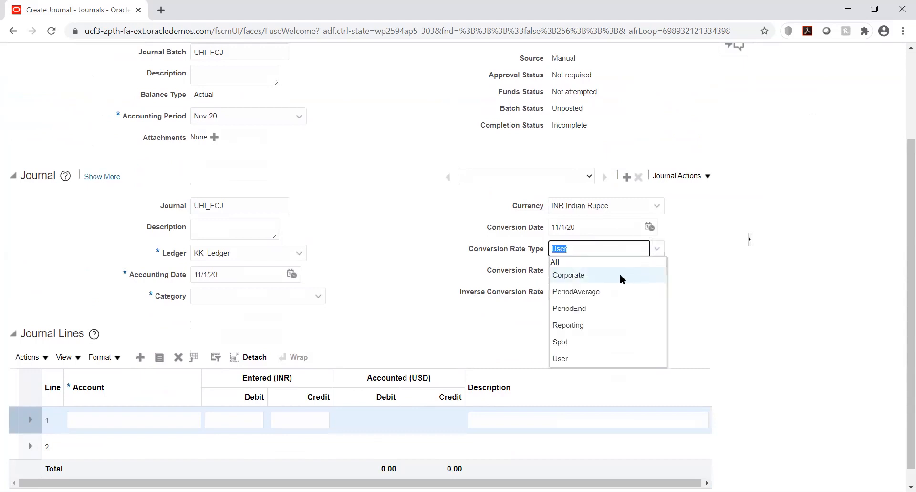
pyautogui.click(571, 275)
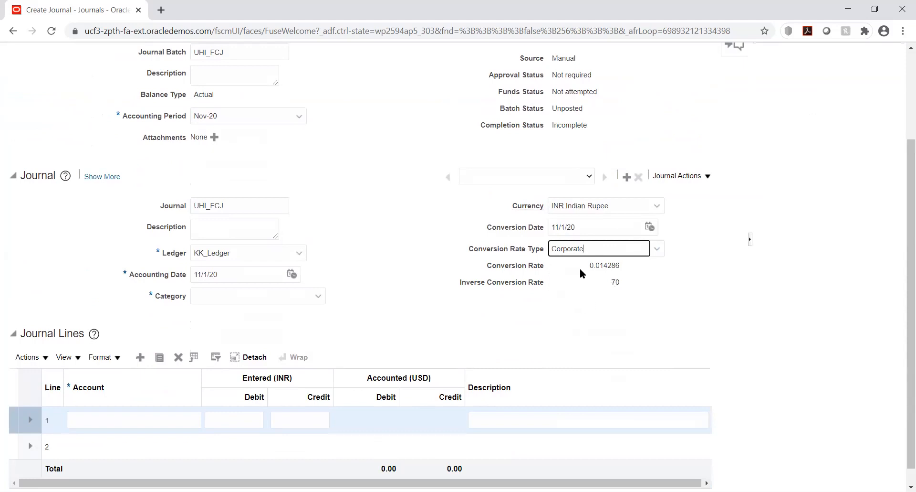
pyautogui.click(369, 222)
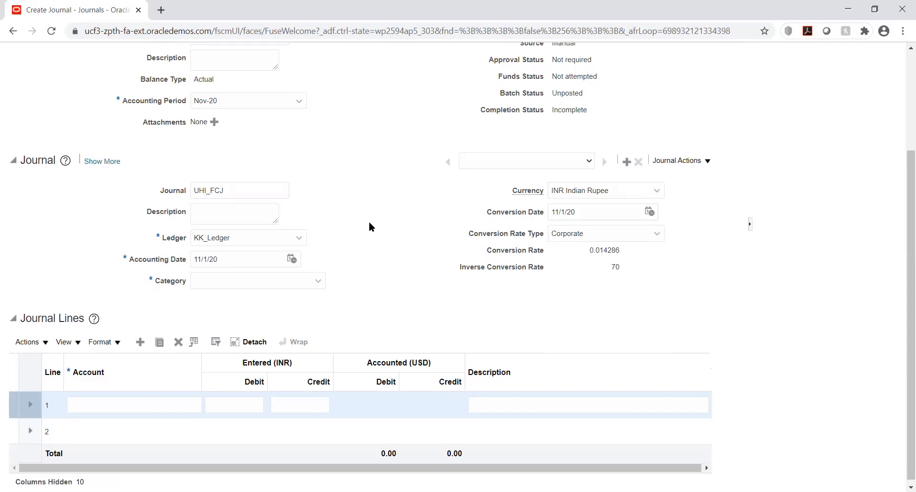
# Set the journal category to Adjustment.
pyautogui.scroll(3, 387, 244)
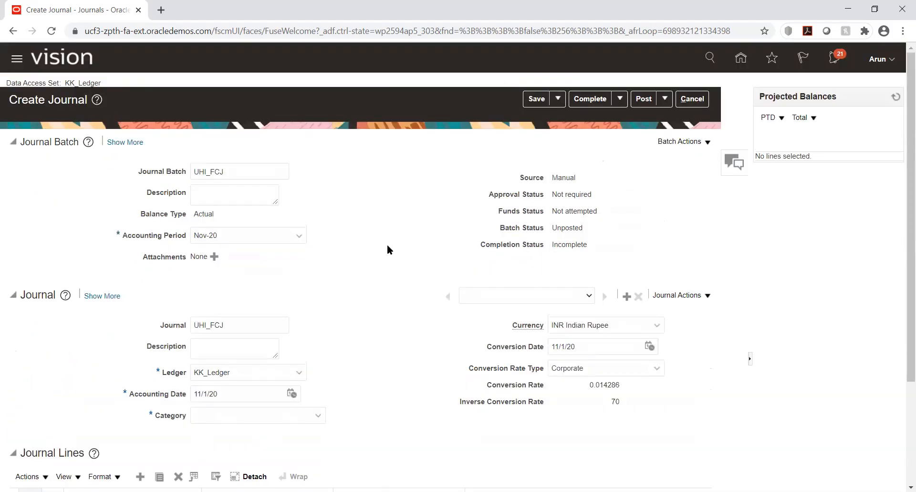
pyautogui.scroll(-3, 387, 248)
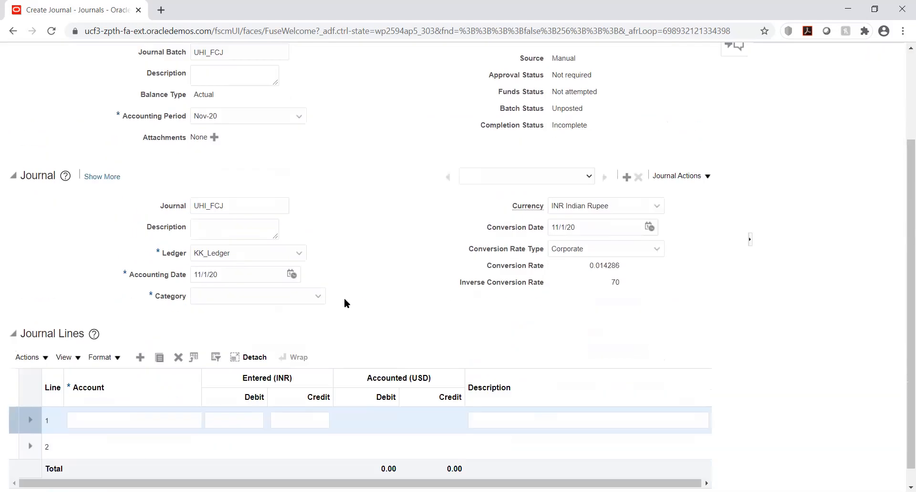
pyautogui.click(291, 297)
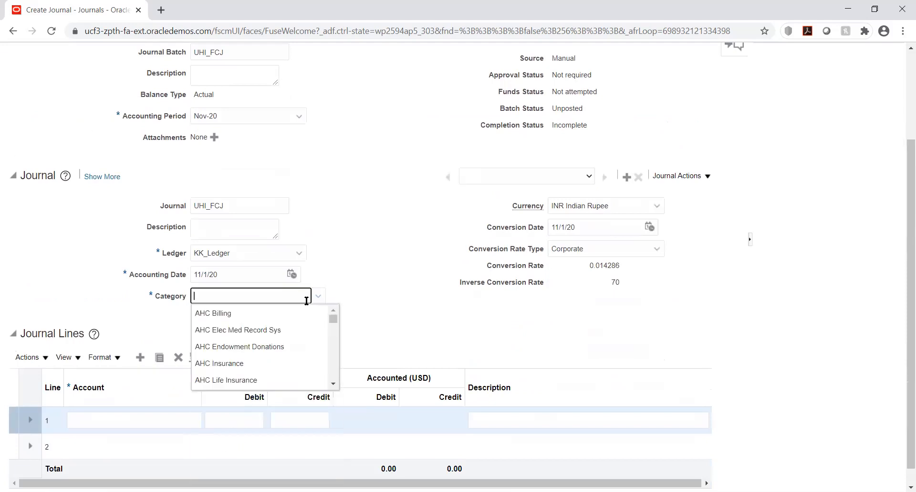
pyautogui.write('adj')
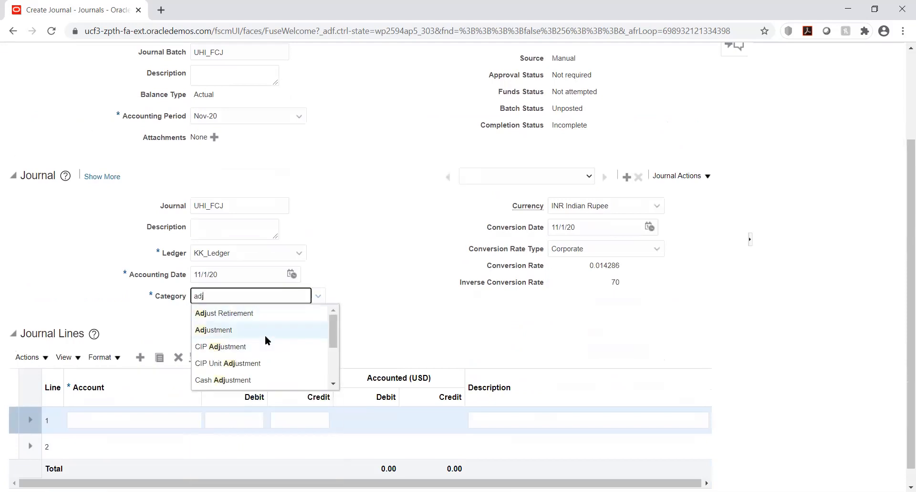
pyautogui.click(259, 331)
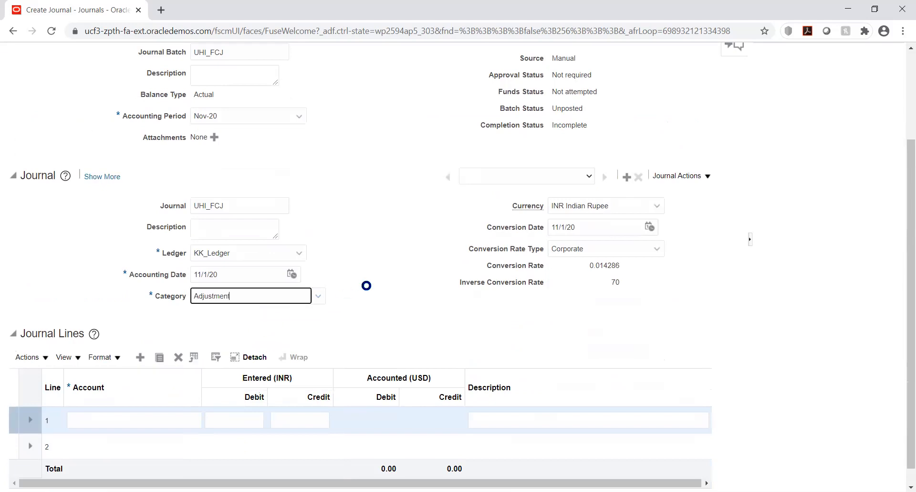
pyautogui.click(379, 272)
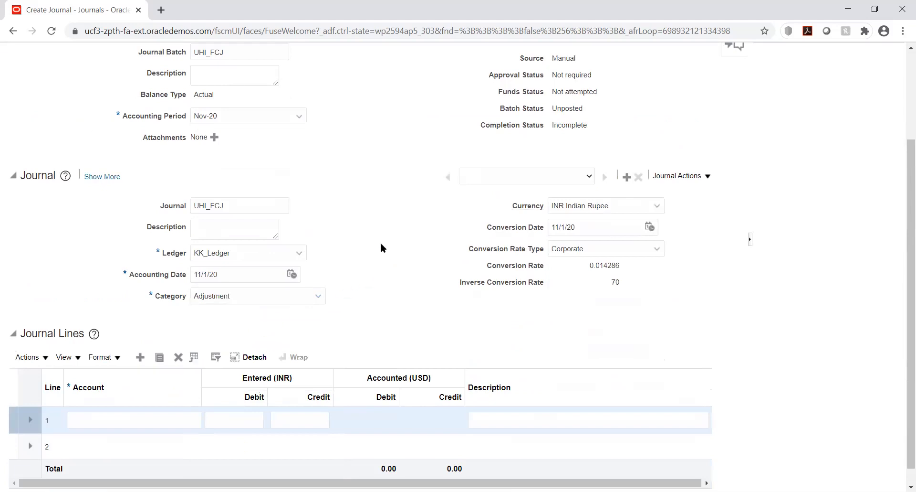
# Open the account segment selection for journal line 1 and set KK_COMP to 1000 and KK_DEPT to 1000 Finance.
pyautogui.scroll(-1, 382, 208)
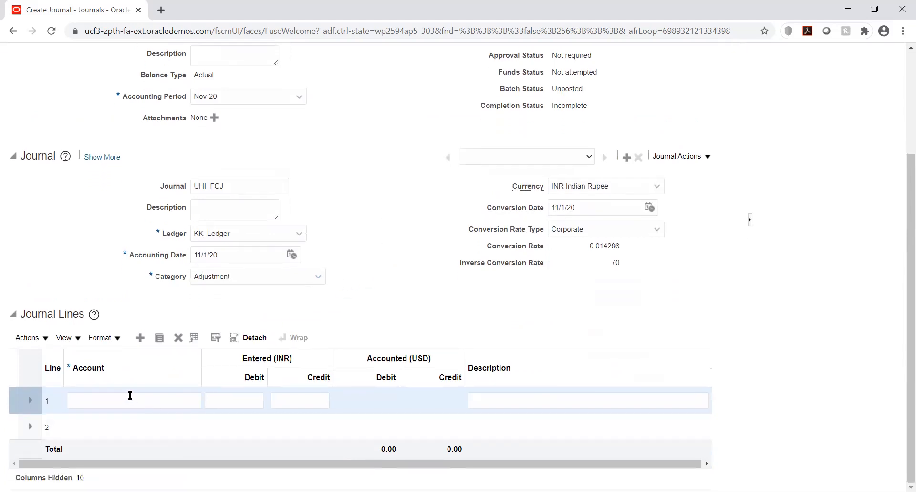
pyautogui.click(130, 396)
pyautogui.press('Tab')
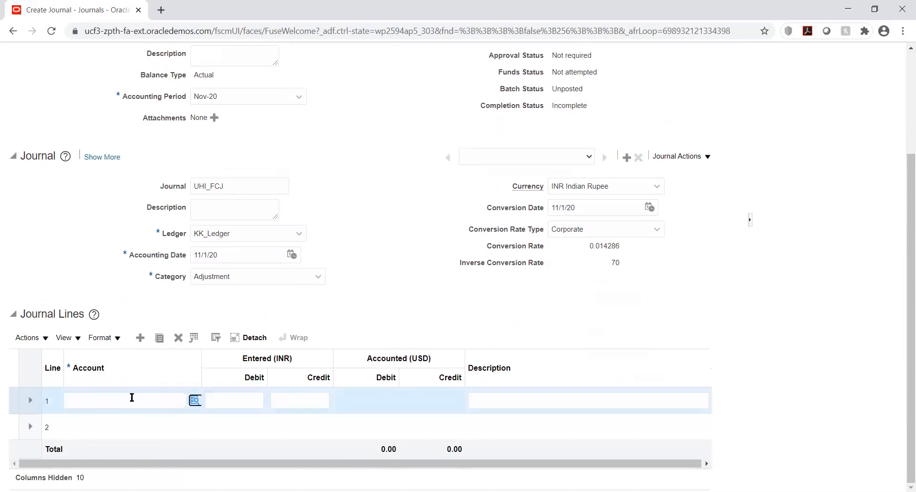
pyautogui.click(193, 400)
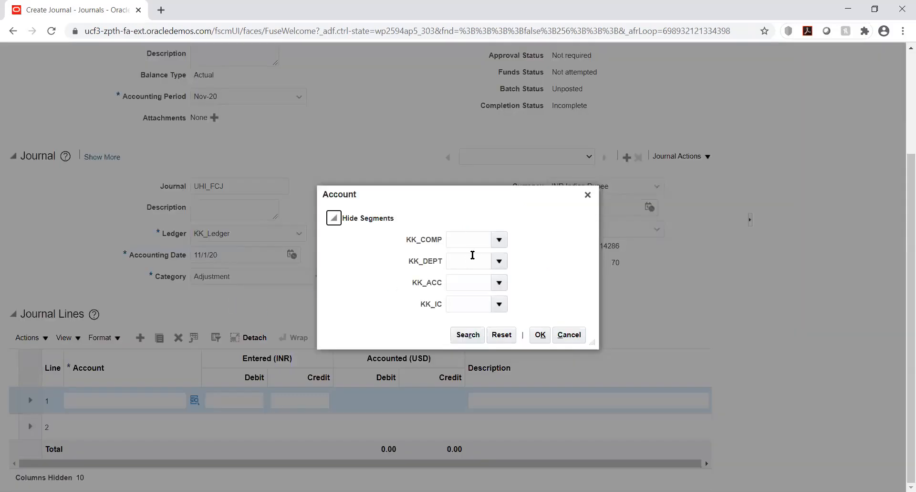
pyautogui.click(499, 239)
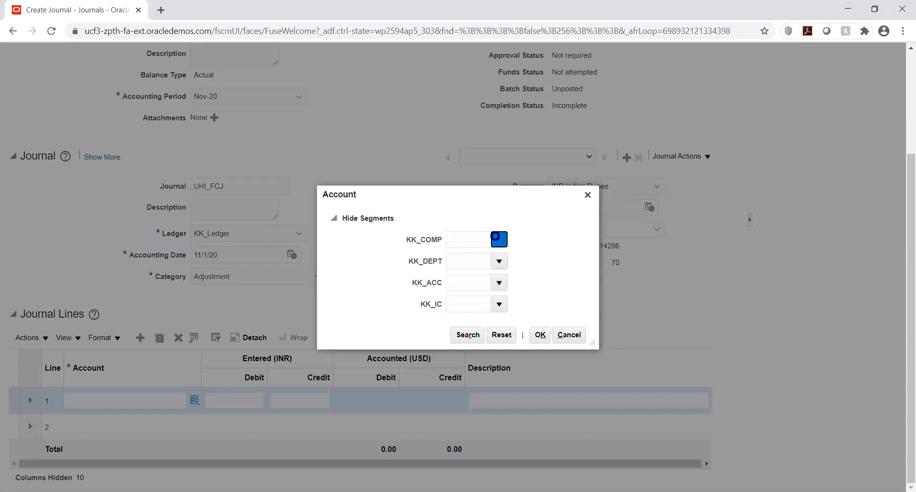
pyautogui.click(499, 240)
pyautogui.click(486, 255)
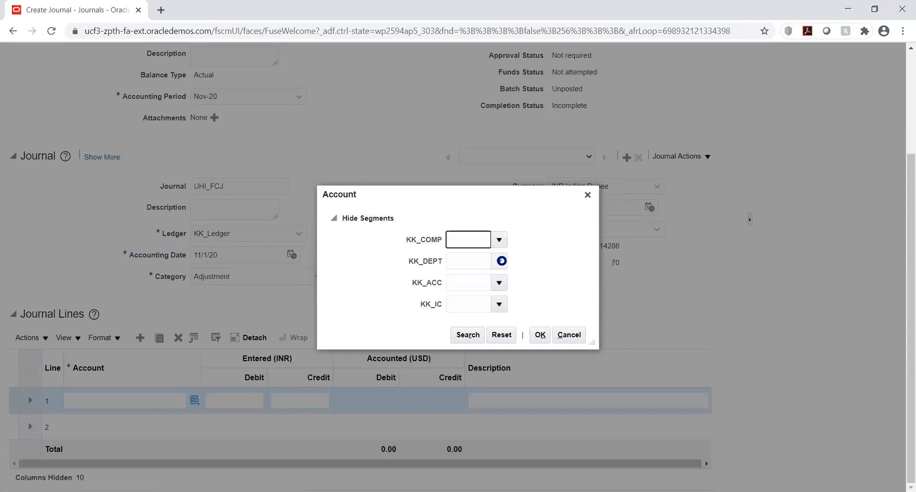
pyautogui.click(500, 261)
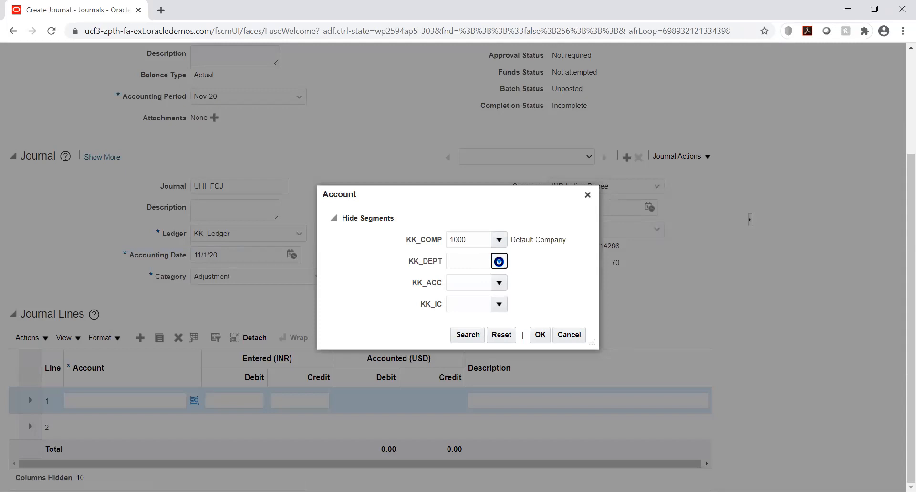
pyautogui.click(486, 279)
# Search the KK_ACC values by description %exp% and choose 7060 Miscellaneous Employee Expenses.
pyautogui.click(499, 281)
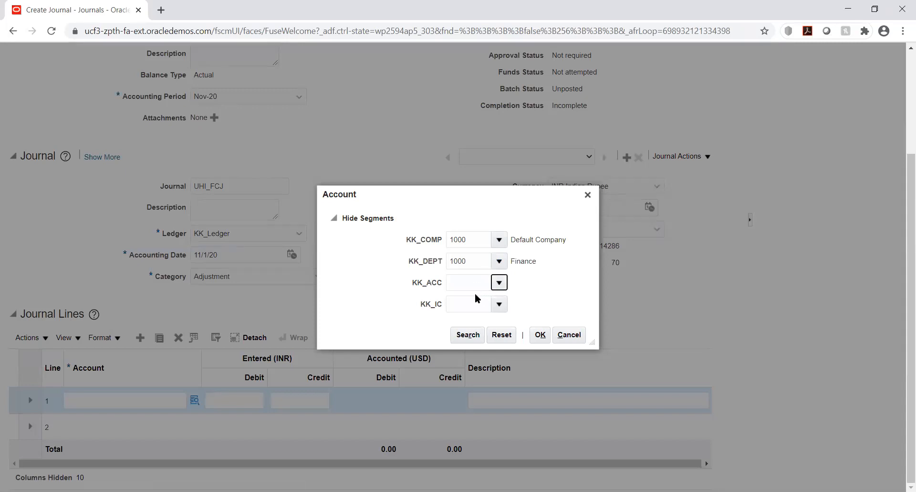
pyautogui.click(459, 479)
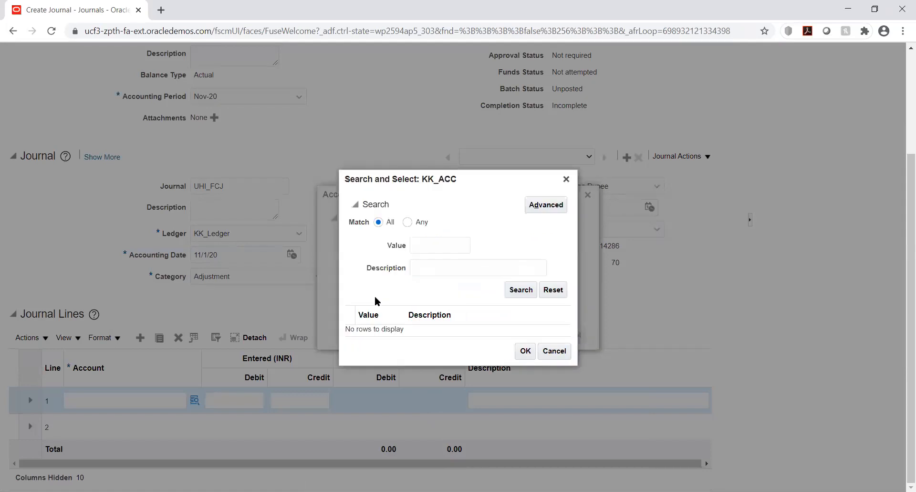
pyautogui.click(444, 267)
pyautogui.write('%')
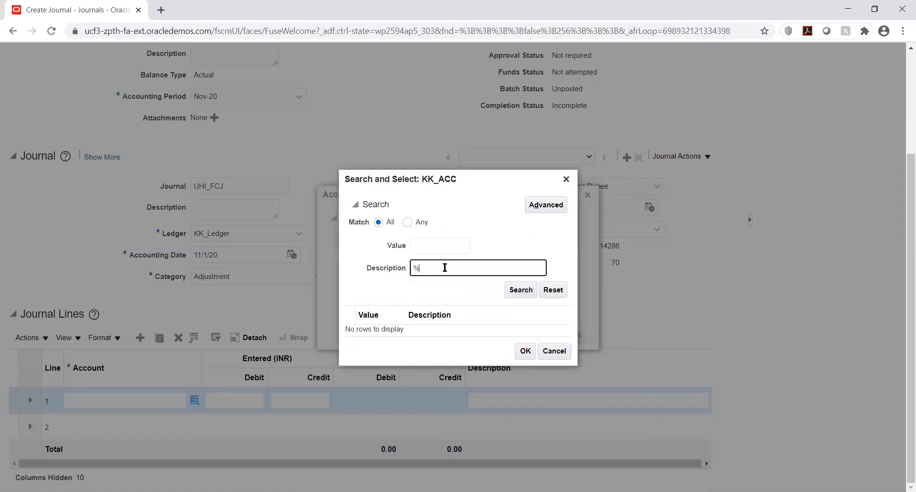
pyautogui.write('exp%')
pyautogui.press('Return')
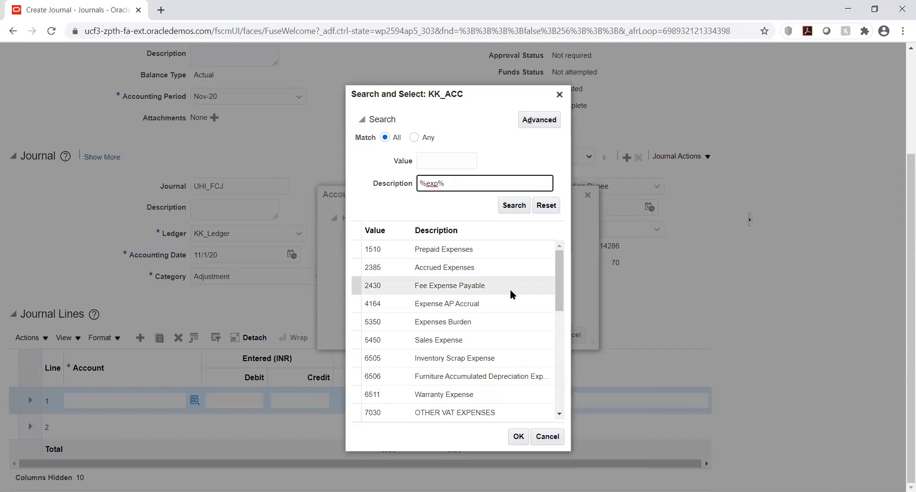
pyautogui.scroll(-2, 511, 290)
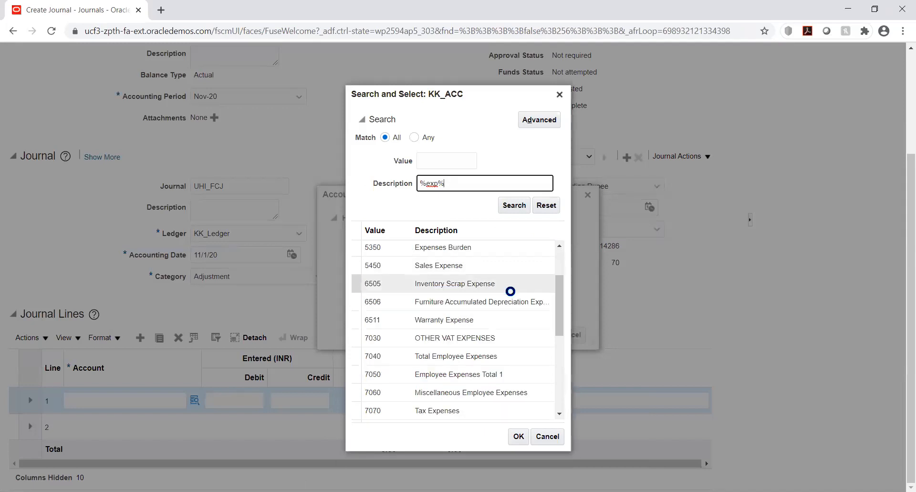
pyautogui.click(486, 392)
pyautogui.click(519, 435)
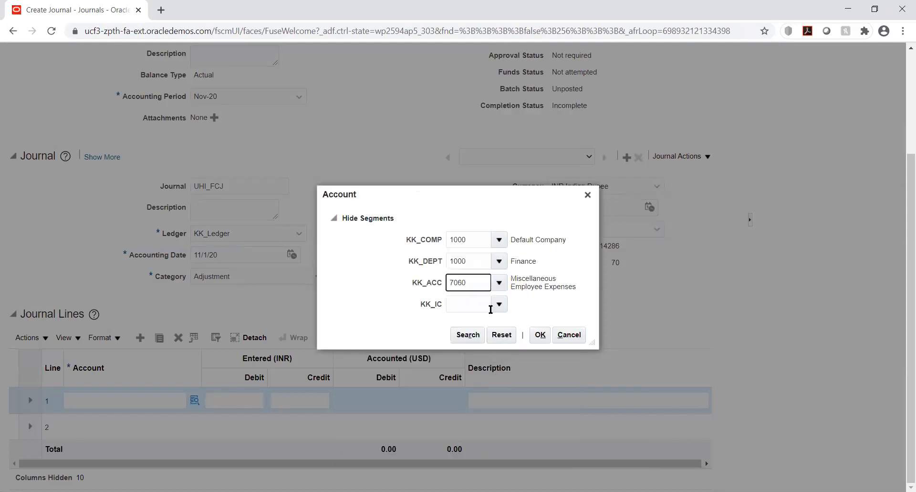
# Set KK_IC to 1000 Default company and apply the account combination to journal line 1.
pyautogui.click(497, 305)
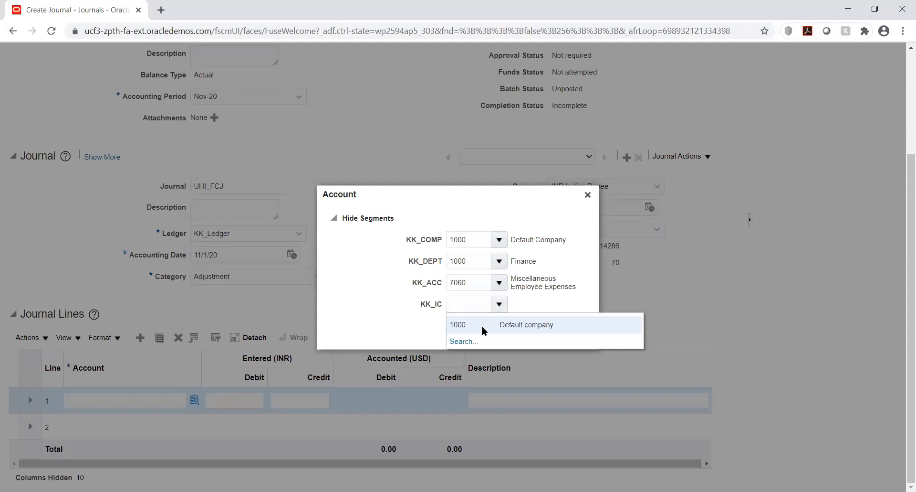
pyautogui.click(481, 325)
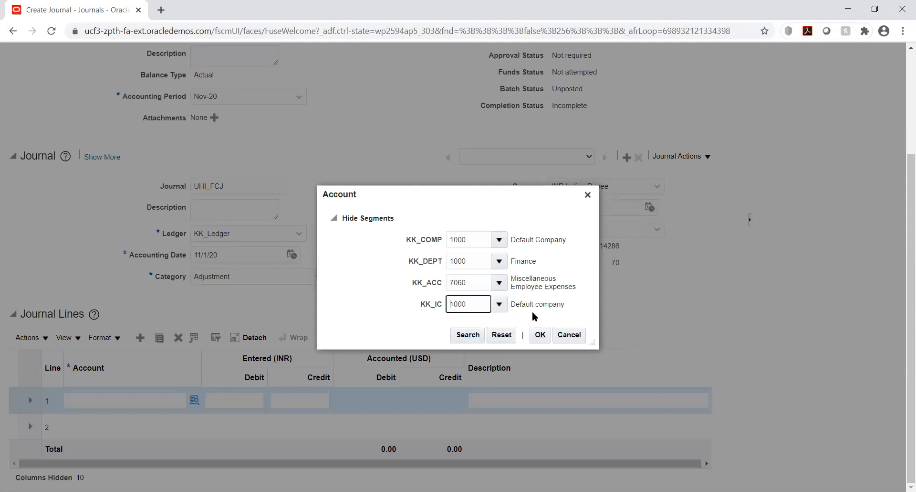
pyautogui.click(538, 334)
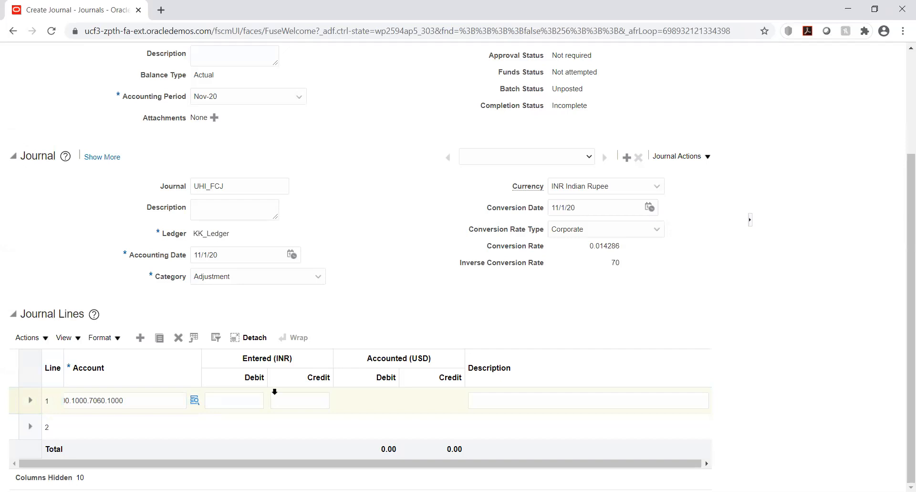
# Enter a debit of 15000 INR on journal line 1.
pyautogui.click(243, 402)
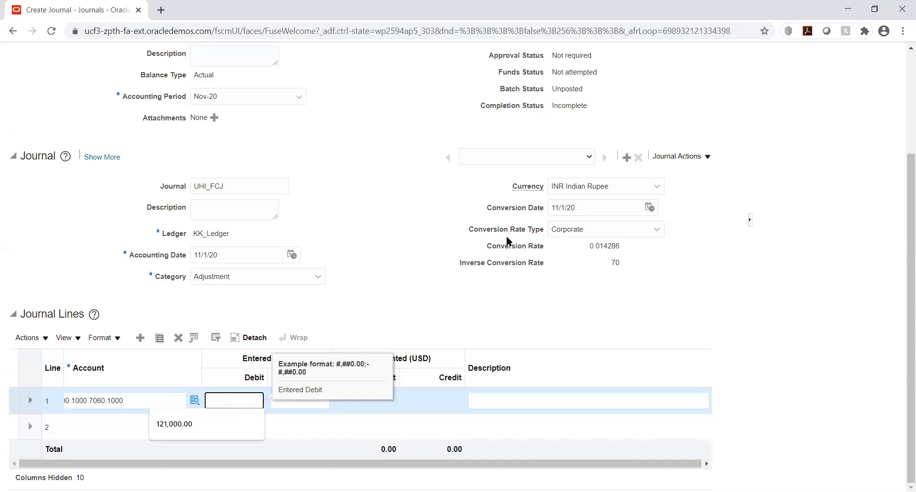
pyautogui.write('10')
pyautogui.press('BackSpace')
pyautogui.press('BackSpace')
pyautogui.write('15000')
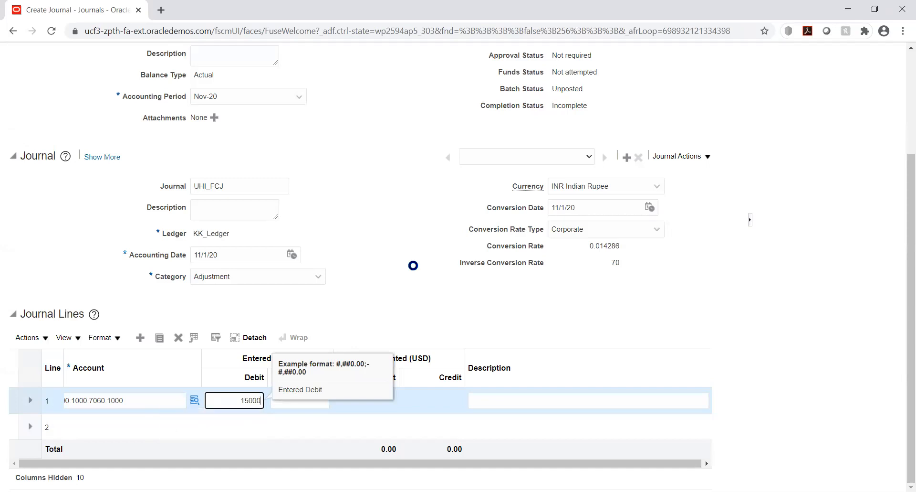
pyautogui.press('Tab')
pyautogui.press('Tab')
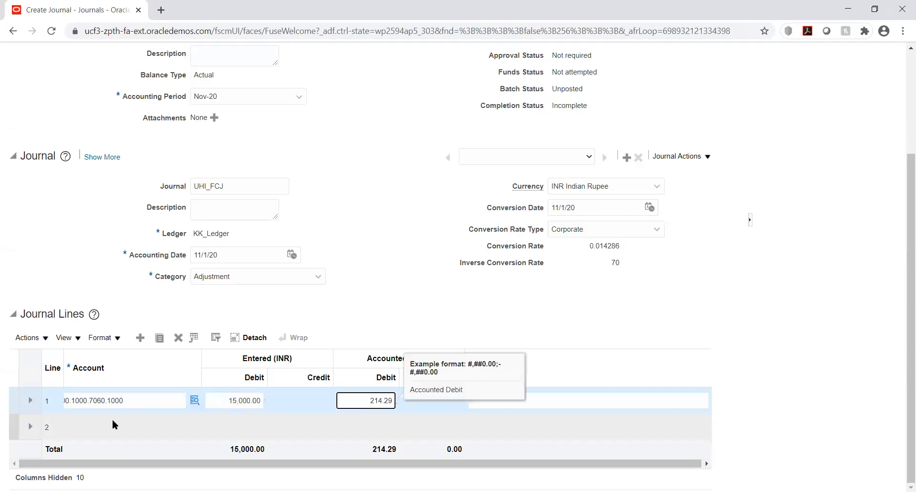
# Open the account segment selection for journal line 2 and set KK_COMP to 1000 Default Company and KK_DEPT to 1000 Finance.
pyautogui.click(99, 420)
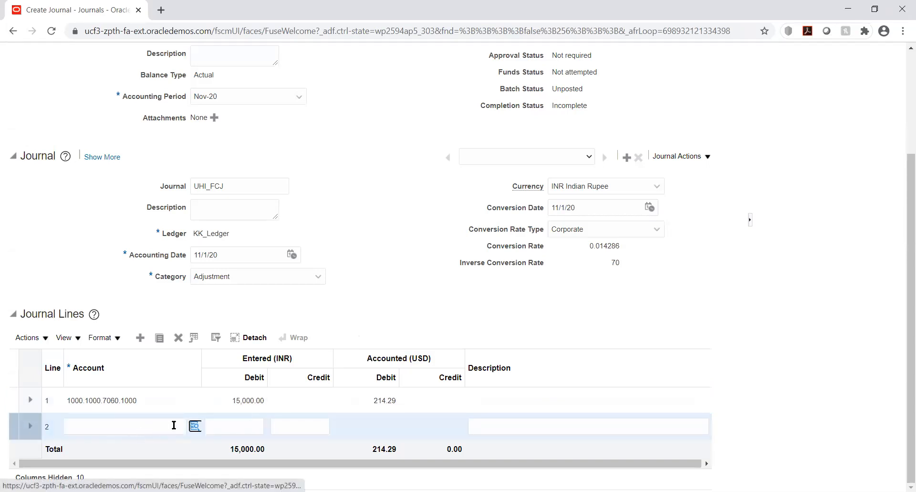
pyautogui.click(195, 425)
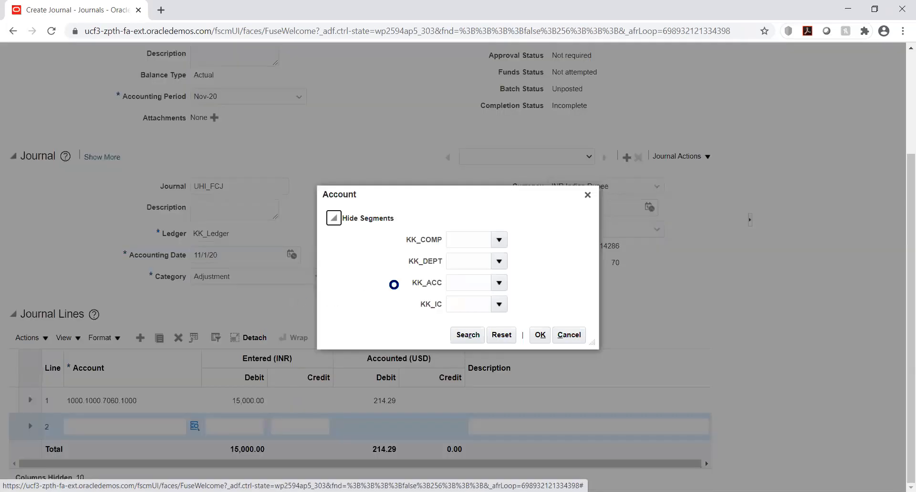
pyautogui.click(499, 239)
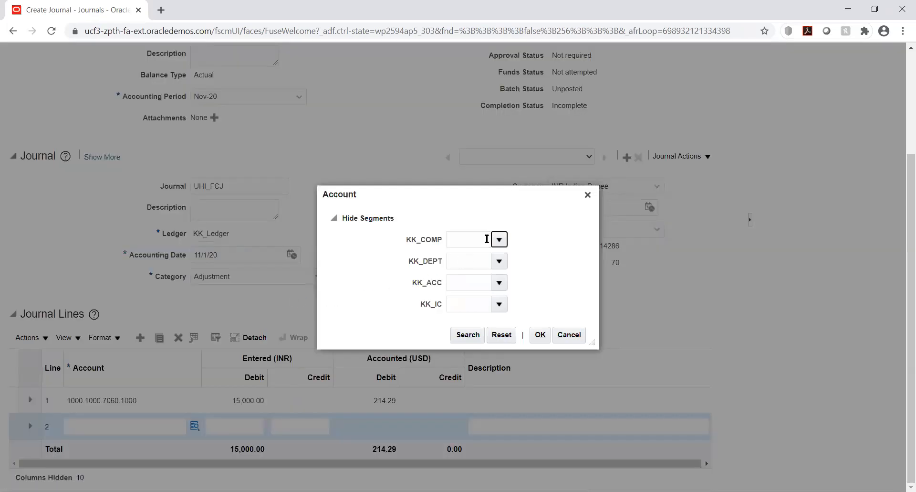
pyautogui.click(495, 260)
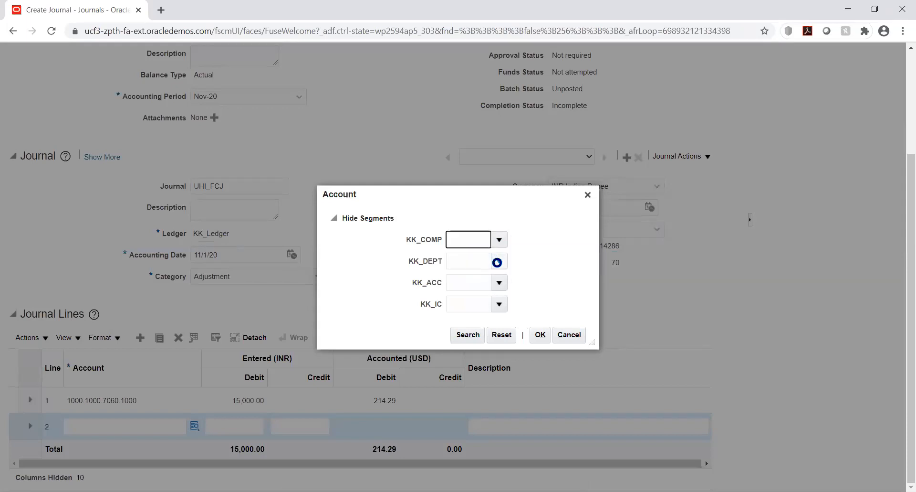
pyautogui.click(499, 260)
pyautogui.click(491, 281)
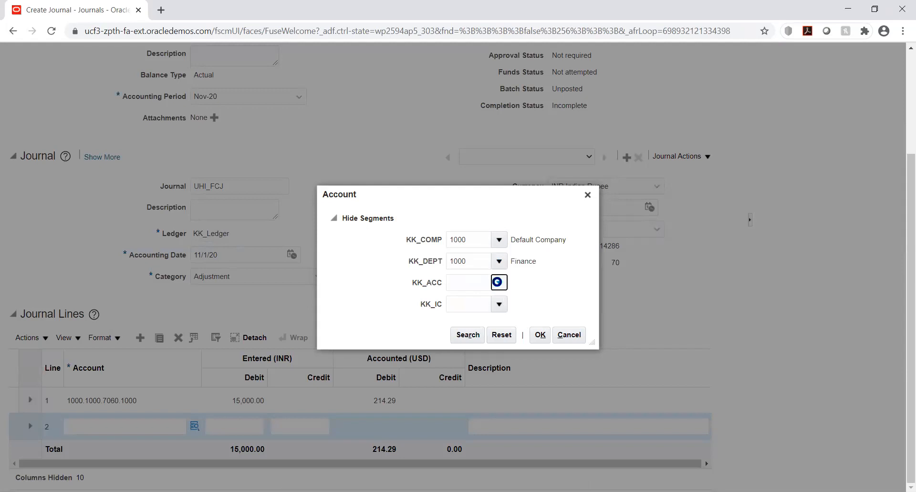
# Search the KK_ACC values by description %cash% and choose 1223 Cash.
pyautogui.click(499, 281)
pyautogui.click(462, 480)
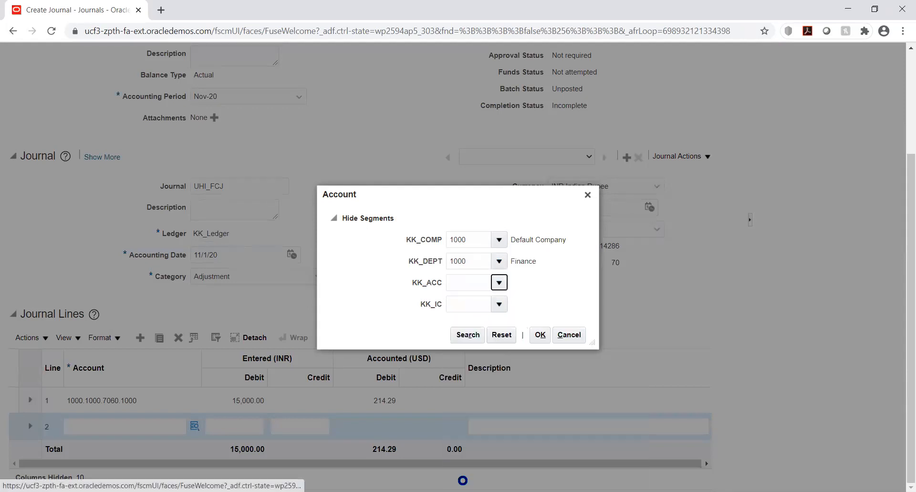
pyautogui.click(461, 270)
pyautogui.write('%c')
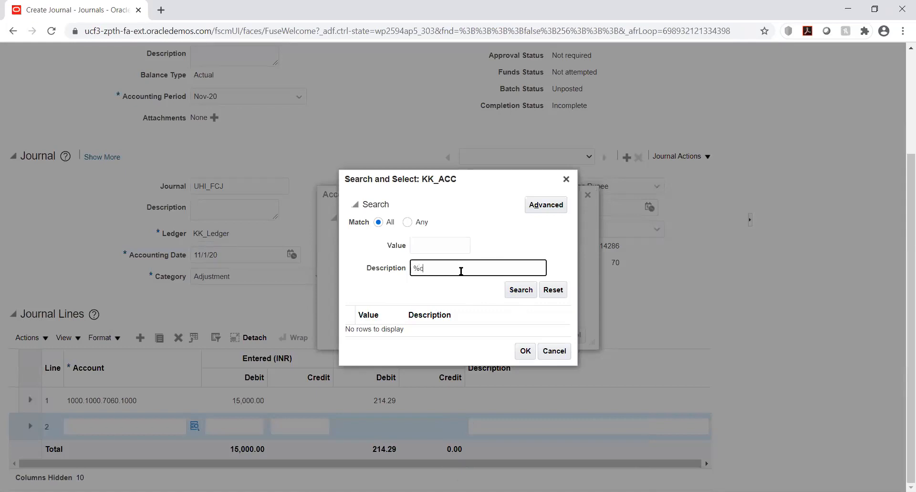
pyautogui.write('ash%')
pyautogui.press('Return')
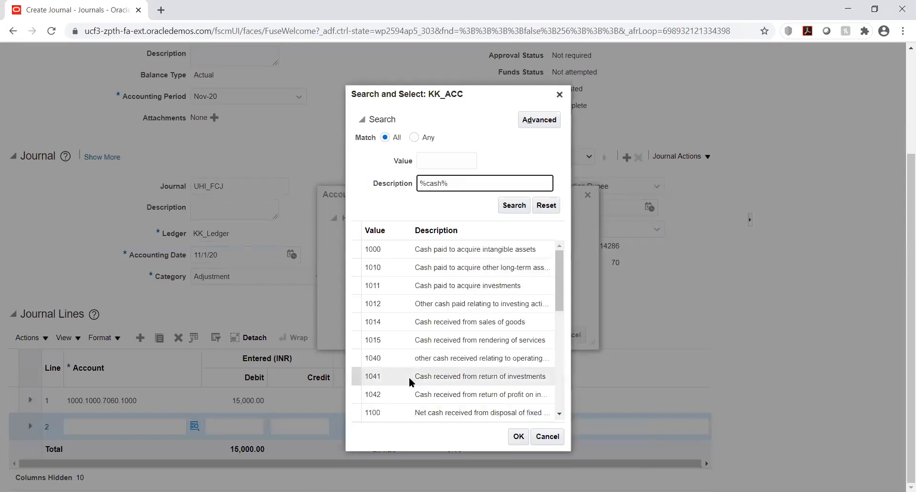
pyautogui.scroll(-5, 431, 271)
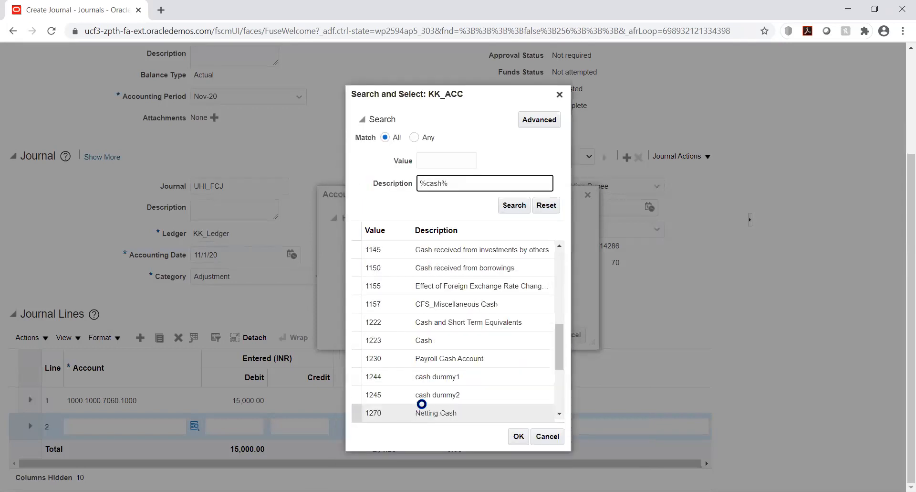
pyautogui.click(422, 340)
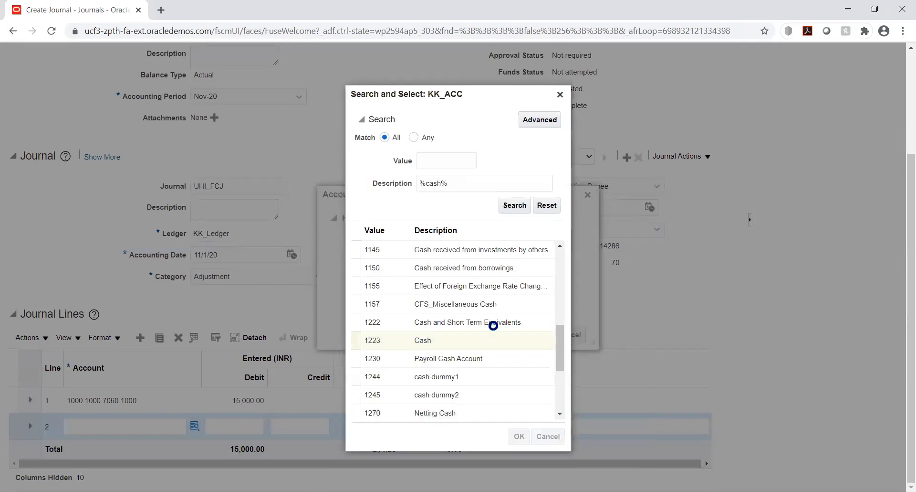
# Set KK_IC to 1000 Default company and apply the account combination to journal line 2.
pyautogui.click(497, 304)
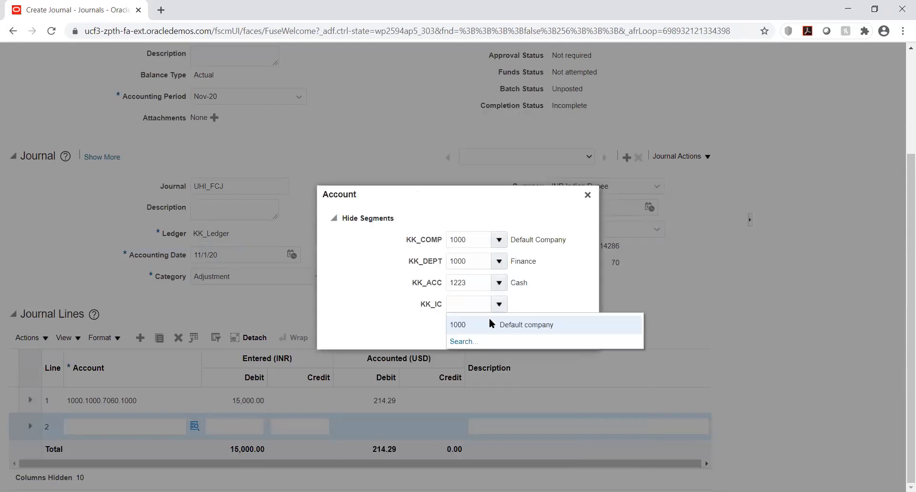
pyautogui.click(490, 324)
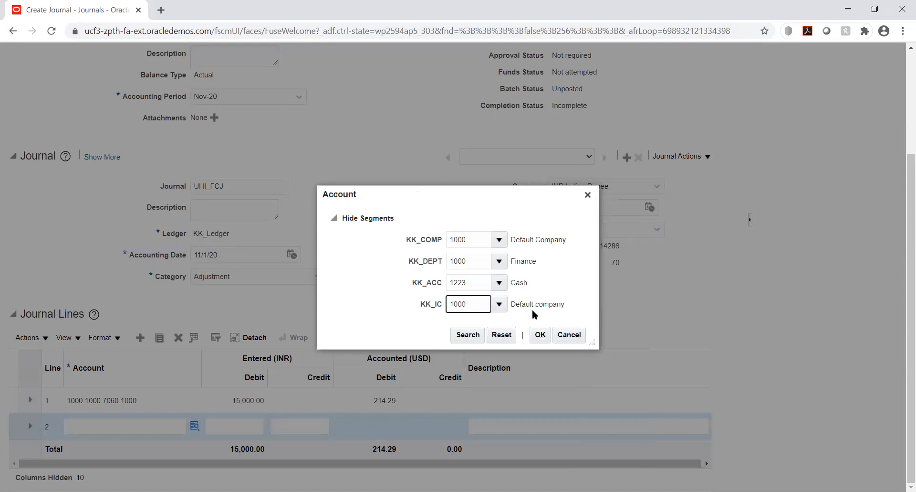
pyautogui.click(539, 334)
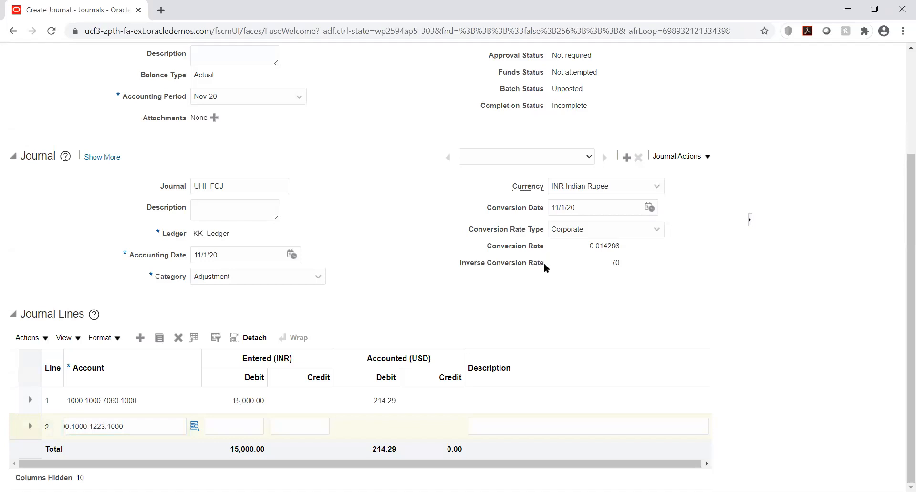
# Enter a credit of 15000 INR on journal line 2 so its accounted amount is calculated.
pyautogui.click(312, 425)
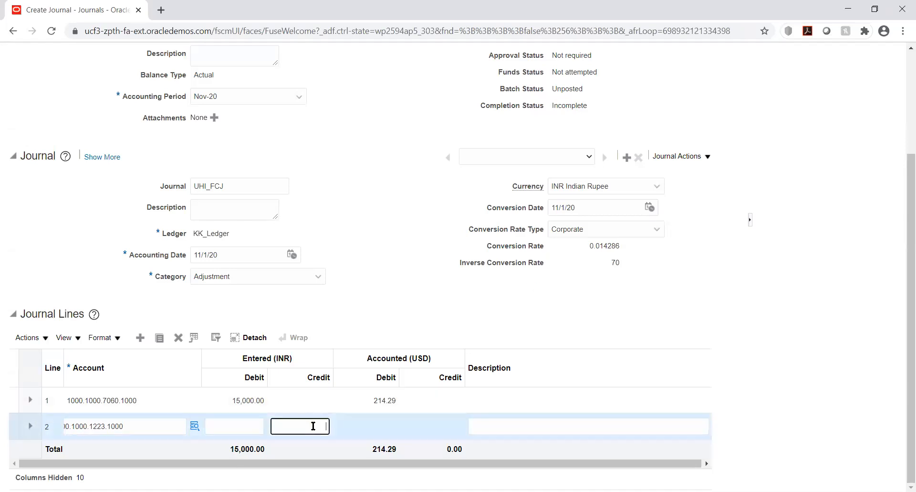
pyautogui.write('15000')
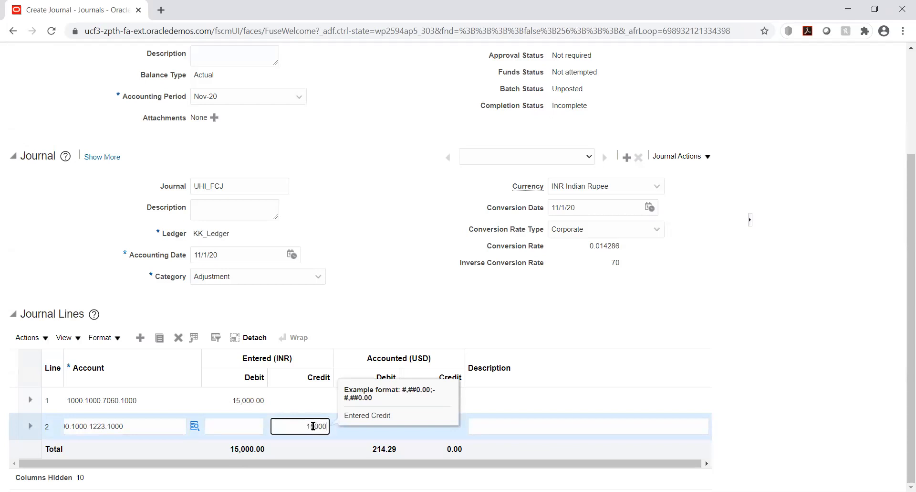
pyautogui.press('Tab')
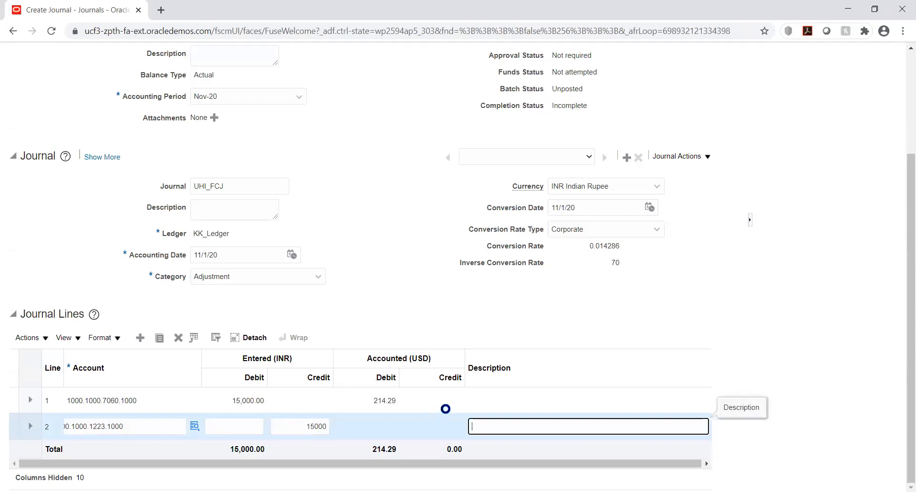
pyautogui.click(751, 310)
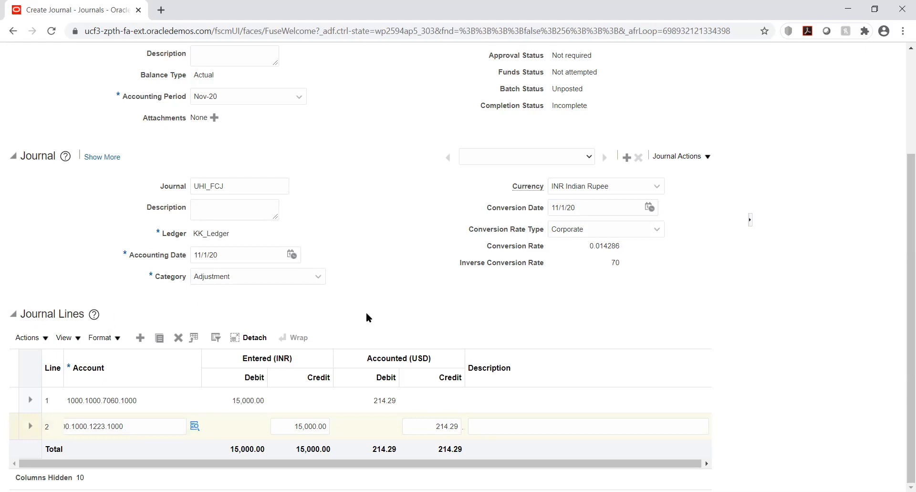
# Post the UHI_FCJ journal batch and close the journal.
pyautogui.scroll(3, 809, 271)
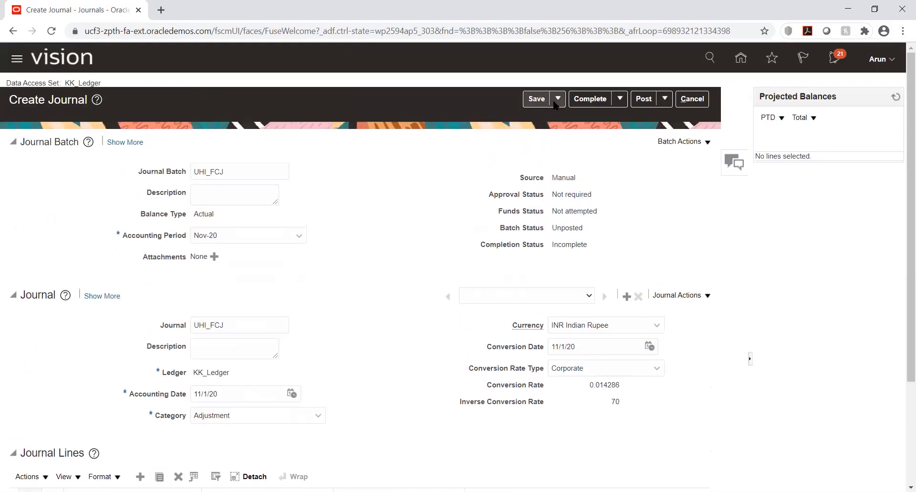
pyautogui.click(643, 101)
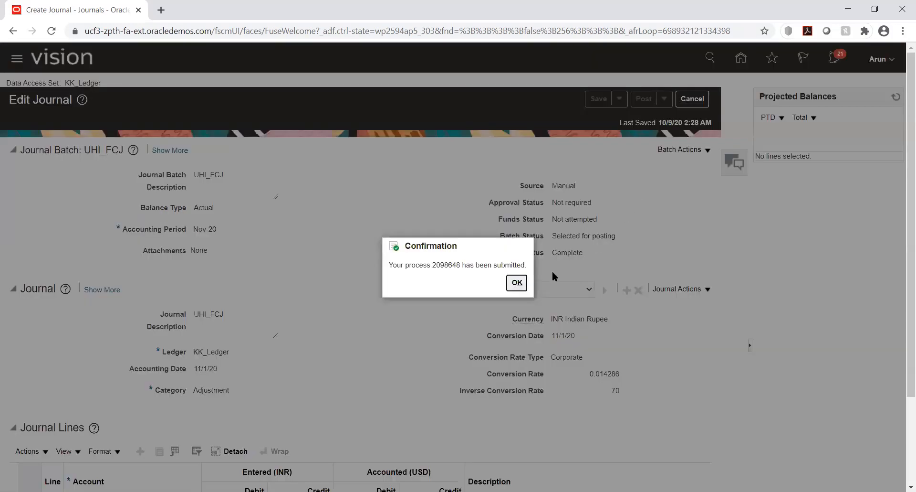
pyautogui.click(517, 283)
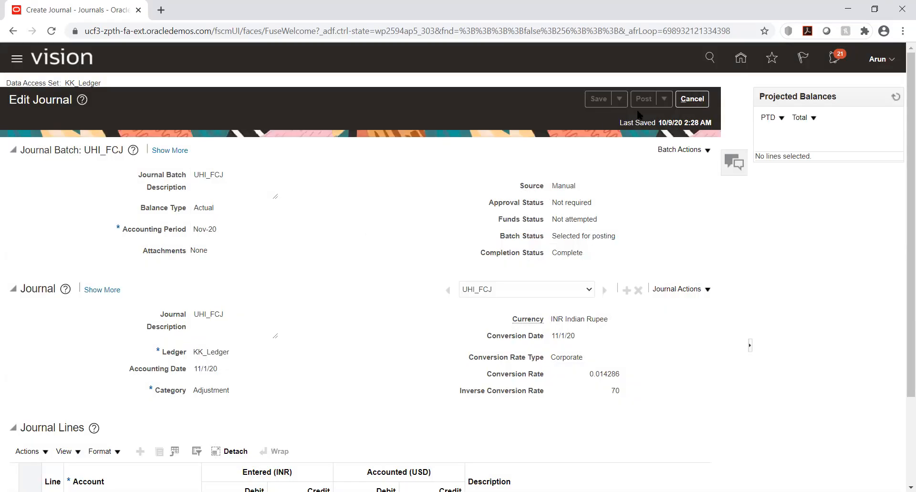
pyautogui.click(685, 98)
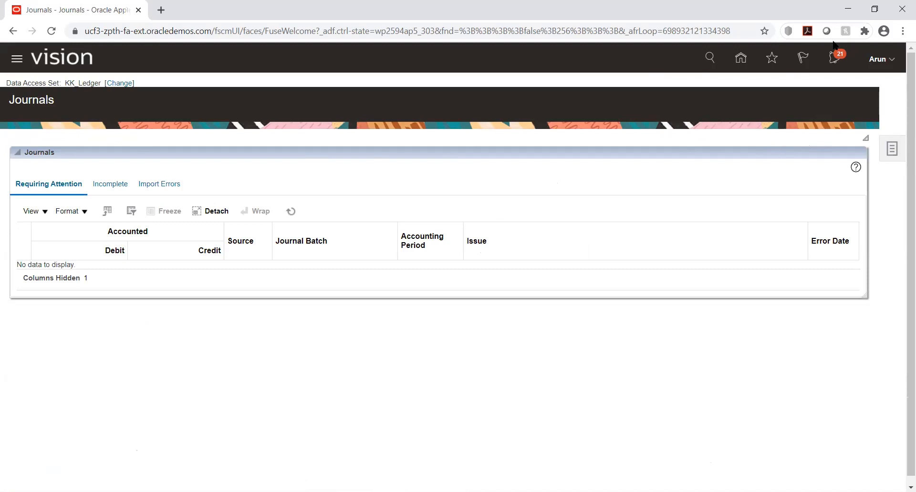
# Open the Scheduled Processes overview and check the status of the Post Journals process.
pyautogui.click(739, 60)
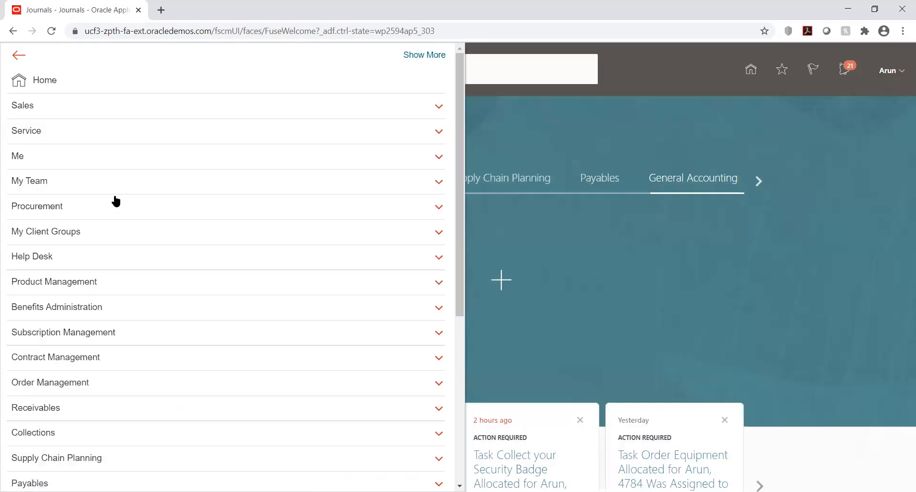
pyautogui.scroll(-5, 197, 309)
pyautogui.scroll(-1, 196, 307)
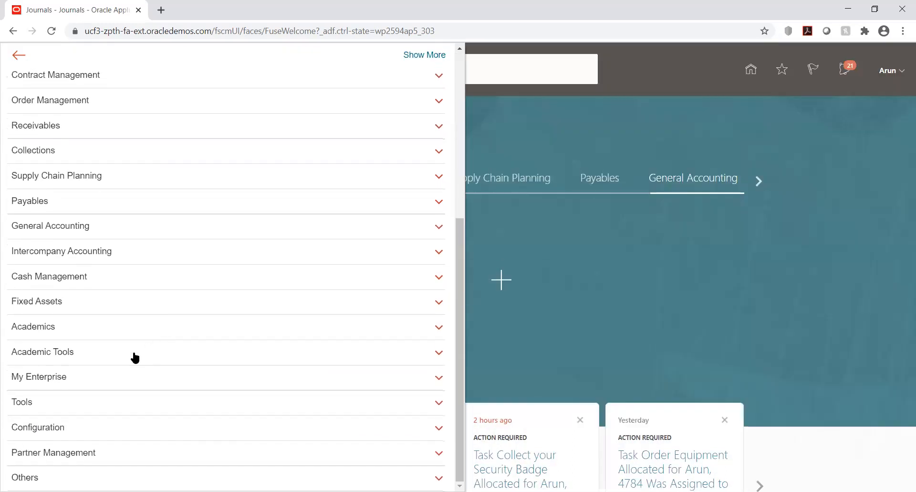
pyautogui.click(91, 404)
pyautogui.scroll(-2, 191, 372)
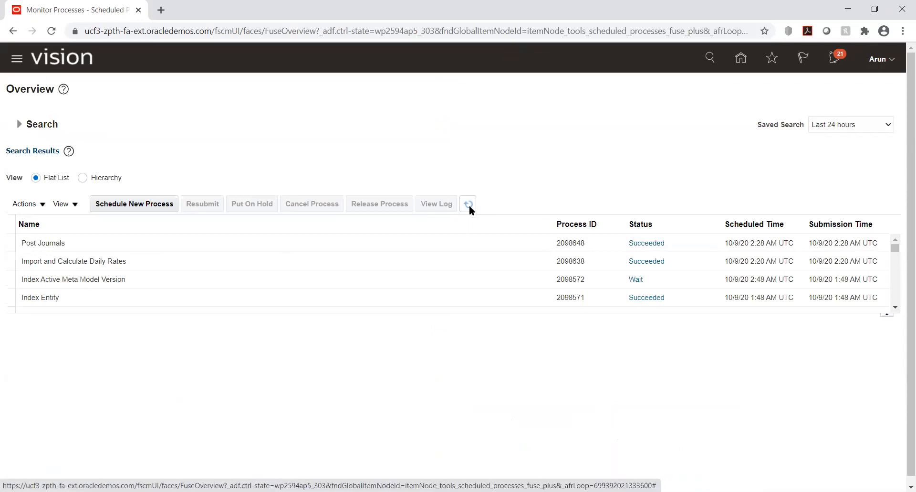
pyautogui.click(741, 58)
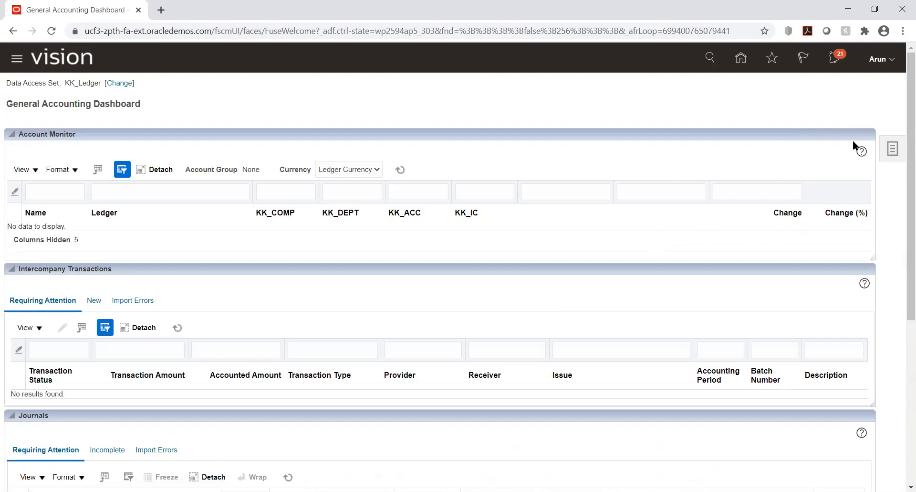
pyautogui.click(893, 148)
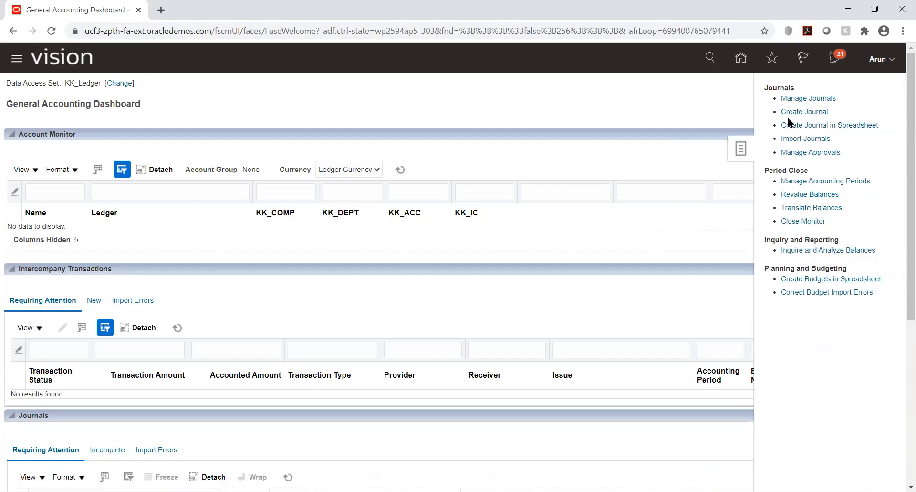
pyautogui.click(689, 198)
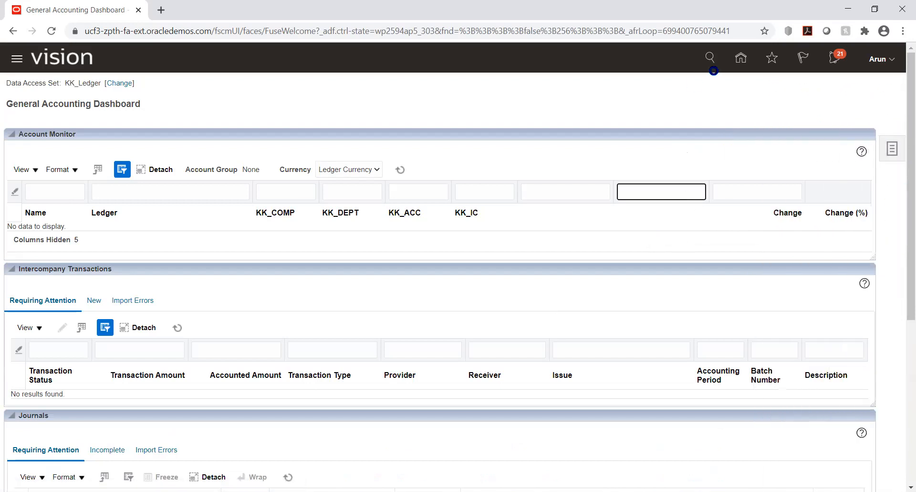
# Open the General Accounting Dashboard, view the Translate Balances process parameters for KK_Ledger, and cancel without submitting.
pyautogui.click(742, 59)
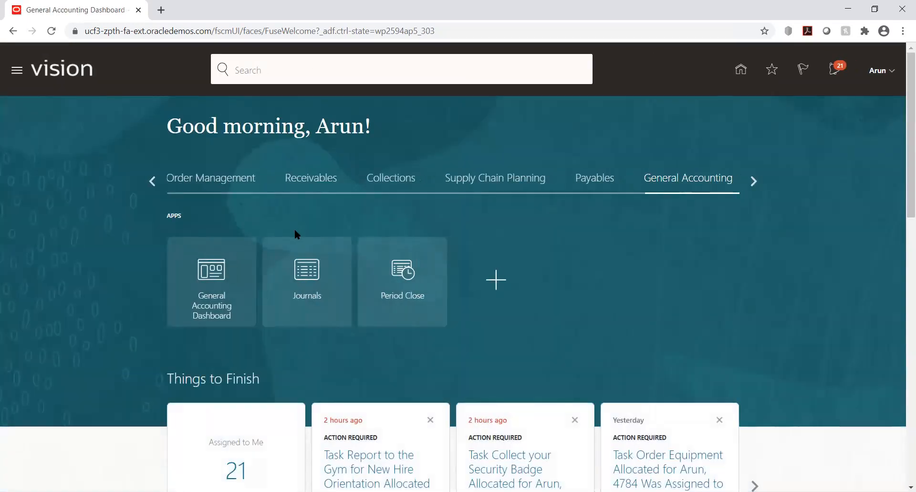
pyautogui.click(195, 281)
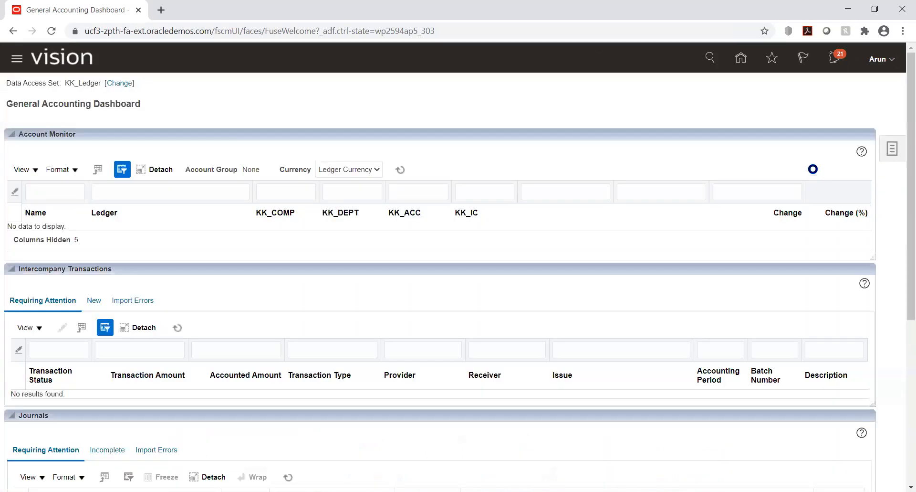
pyautogui.click(892, 150)
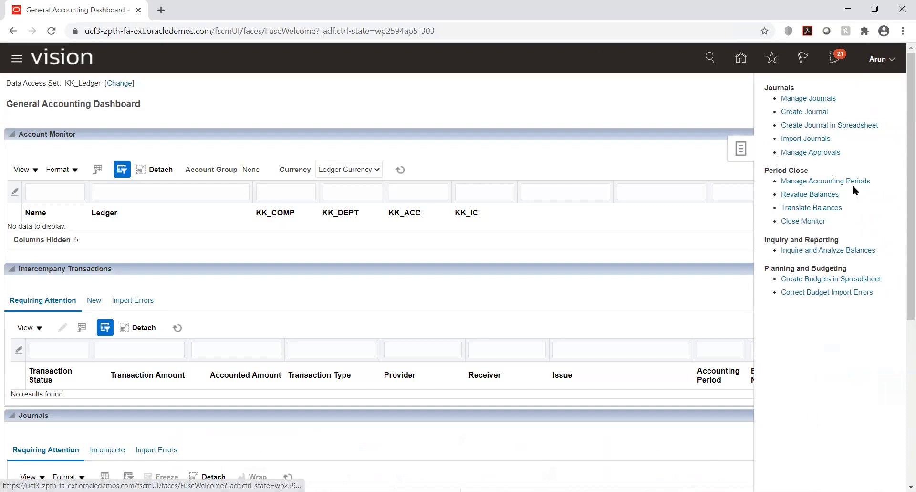
pyautogui.click(807, 207)
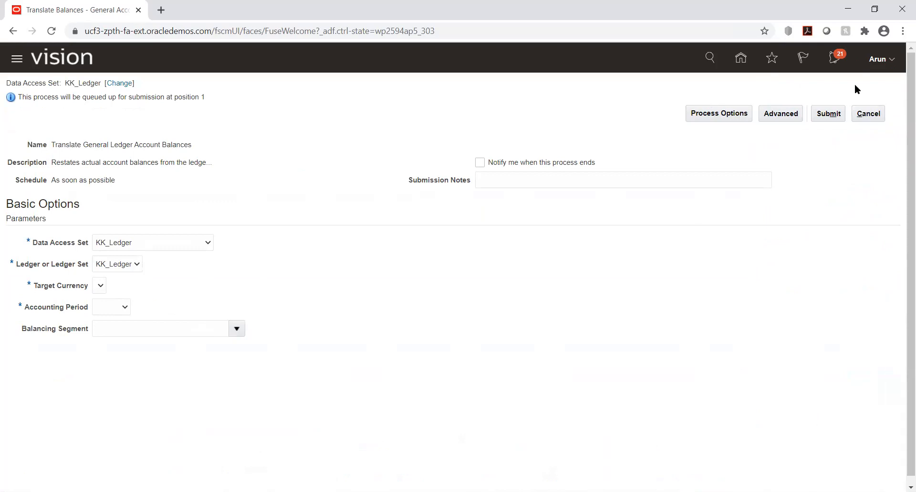
pyautogui.click(866, 116)
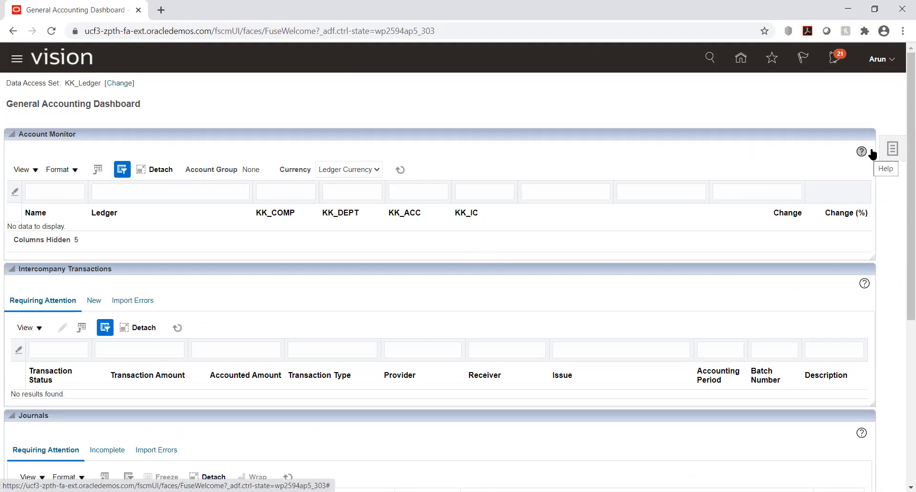
# Open the Revalue Balances task from the General Accounting Dashboard to reach the Manage Revaluations page.
pyautogui.click(891, 148)
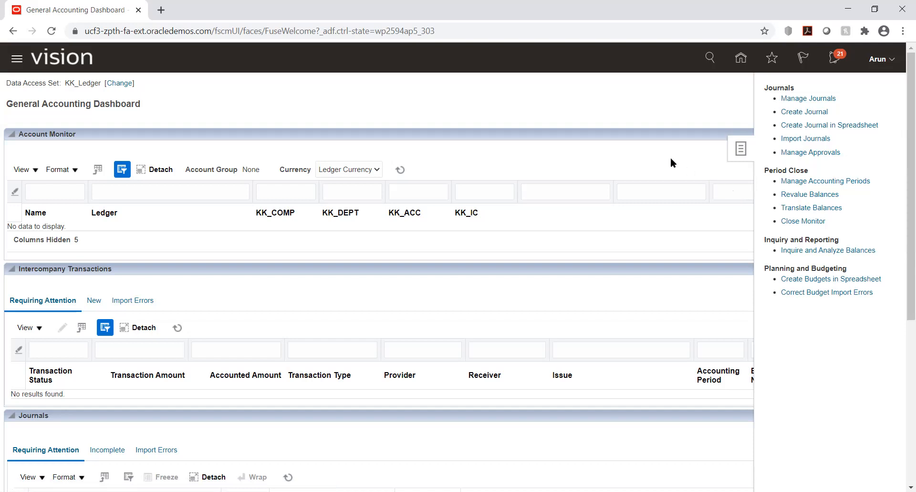
pyautogui.click(664, 98)
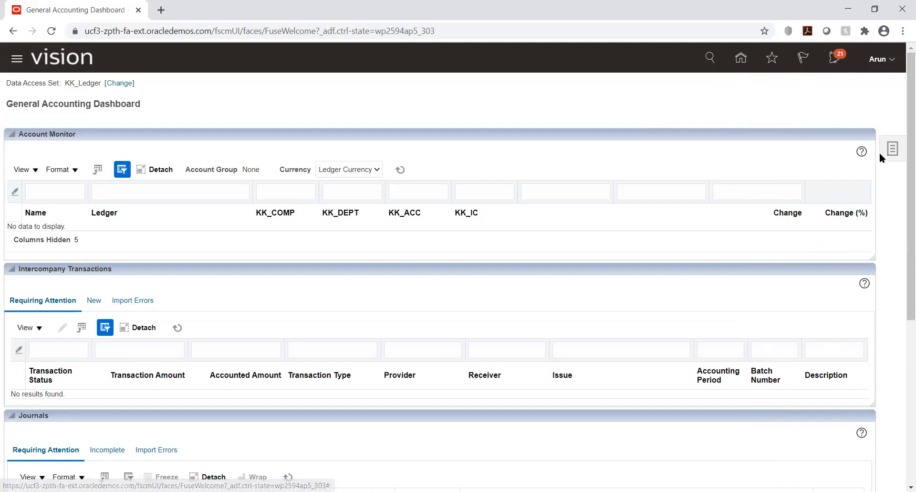
pyautogui.click(892, 152)
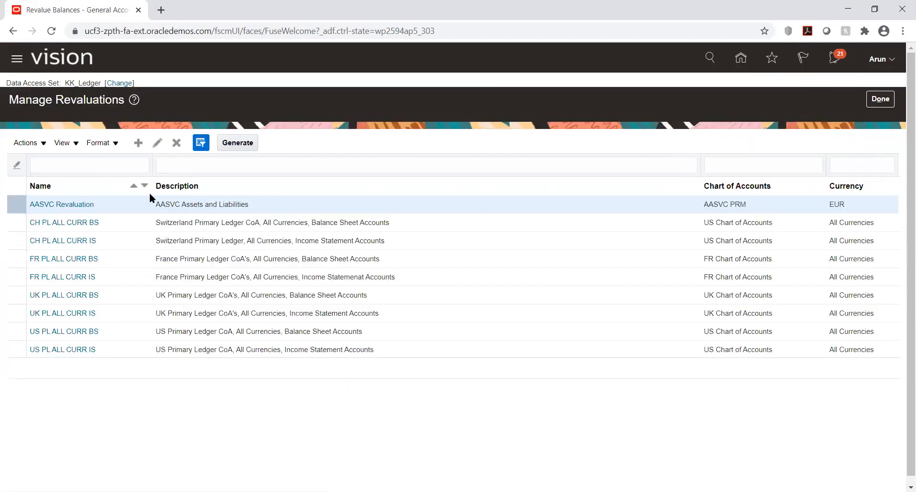
# Close the Manage Revaluations page and open the Translate Balances task from the General Accounting Dashboard.
pyautogui.click(881, 99)
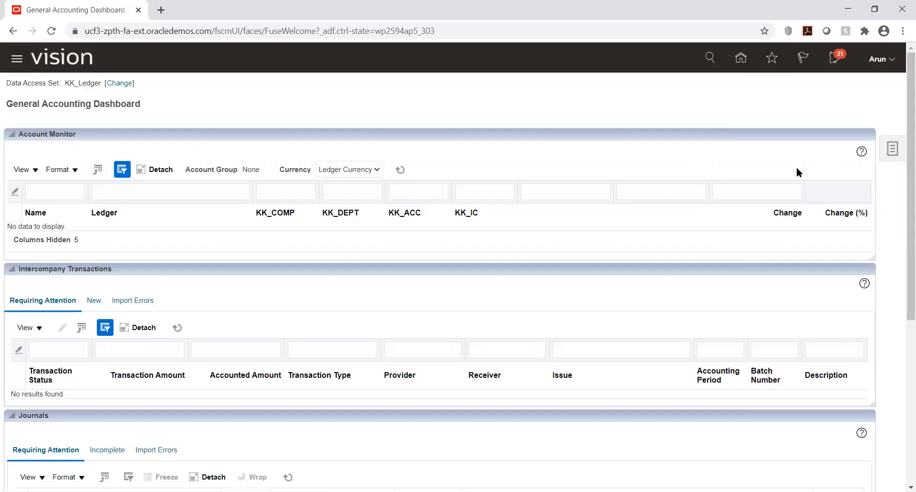
pyautogui.click(892, 148)
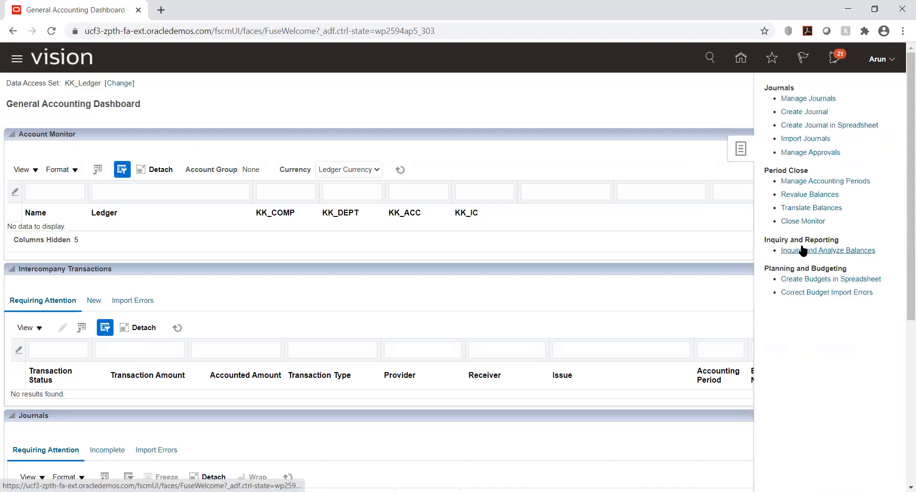
pyautogui.click(802, 207)
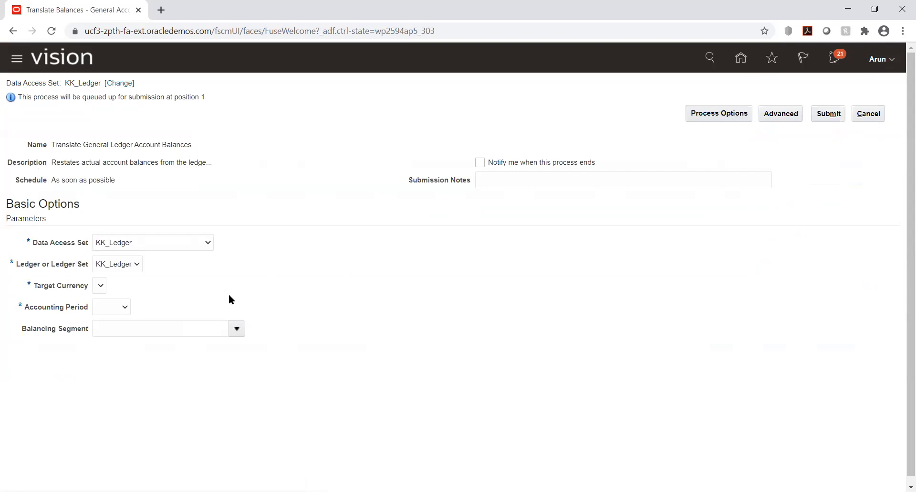
# Try to choose a target currency for translating KK_Ledger balances with accounting period Nov-20, and cancel the process submission.
pyautogui.click(124, 262)
pyautogui.click(124, 262)
pyautogui.click(99, 286)
pyautogui.click(100, 287)
pyautogui.click(119, 306)
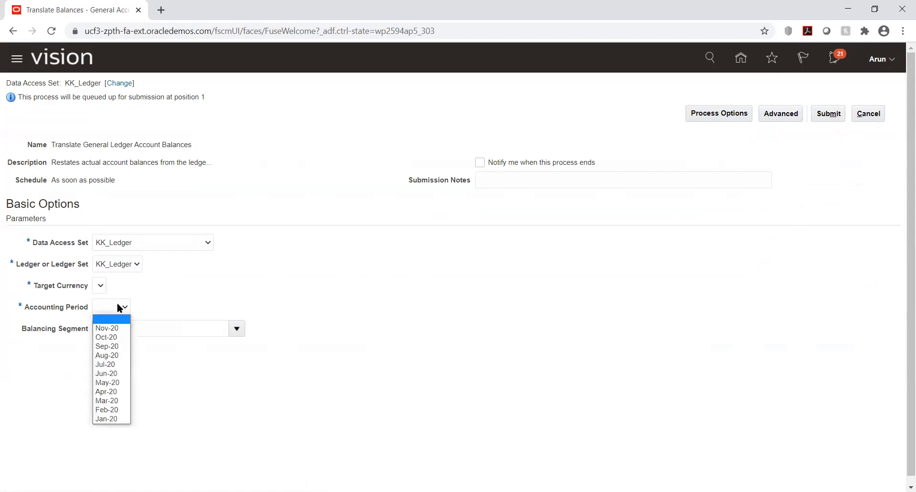
pyautogui.click(114, 327)
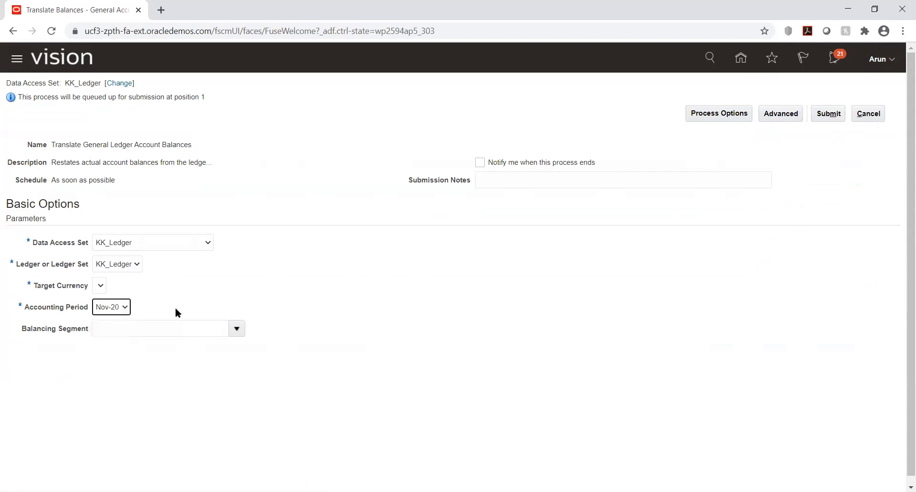
pyautogui.click(96, 285)
pyautogui.click(868, 113)
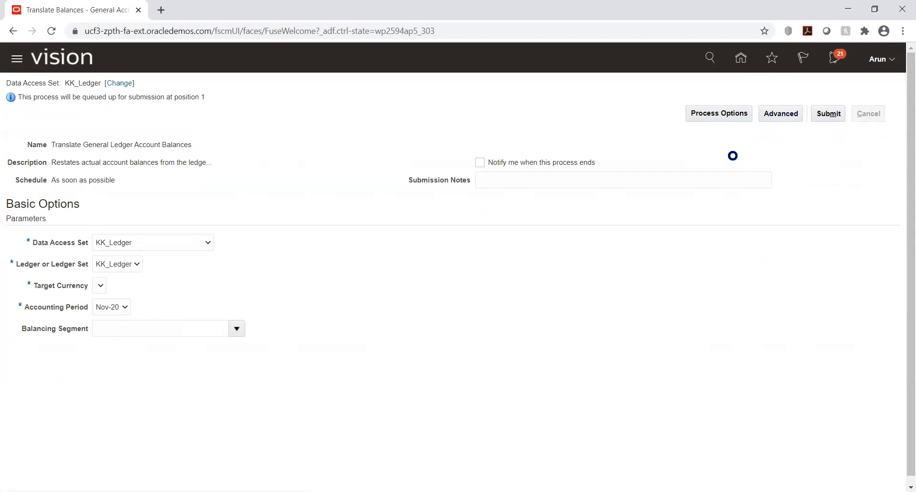
# Go to Setup and Maintenance and open the KK Implementation project from the implementation projects list.
pyautogui.click(741, 57)
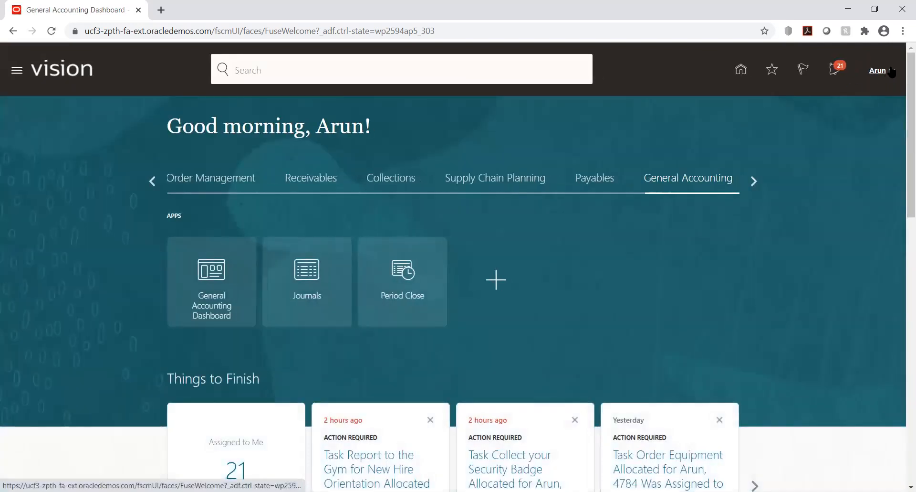
pyautogui.click(889, 72)
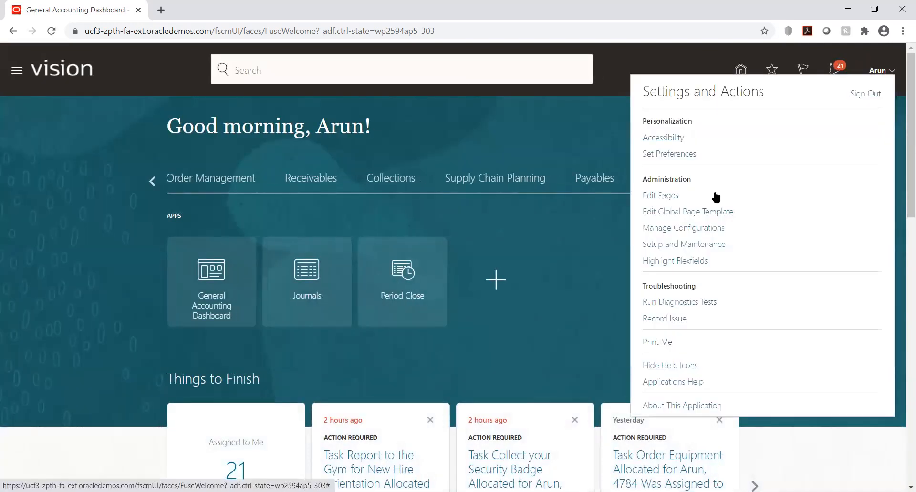
pyautogui.click(696, 248)
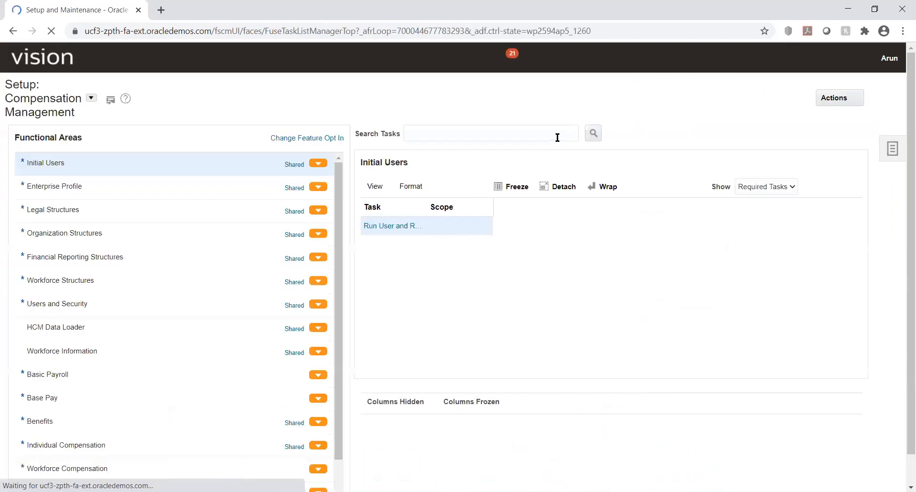
pyautogui.click(892, 148)
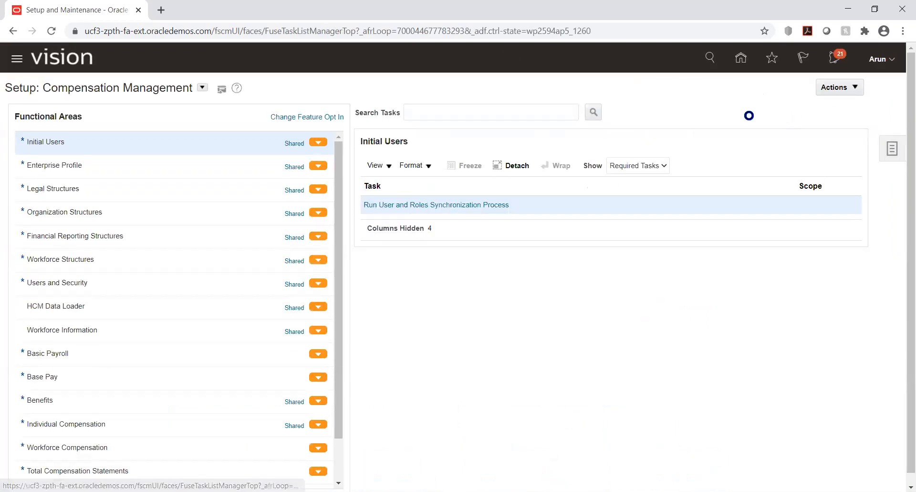
pyautogui.click(811, 90)
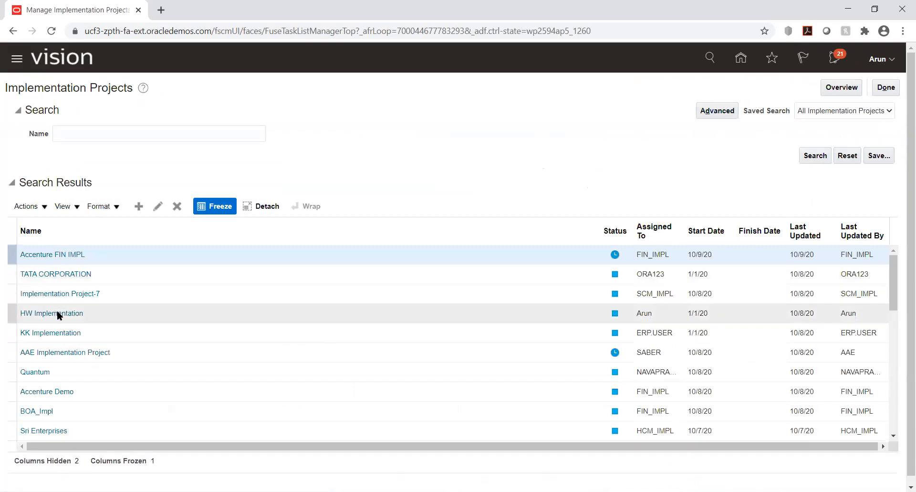
pyautogui.click(60, 334)
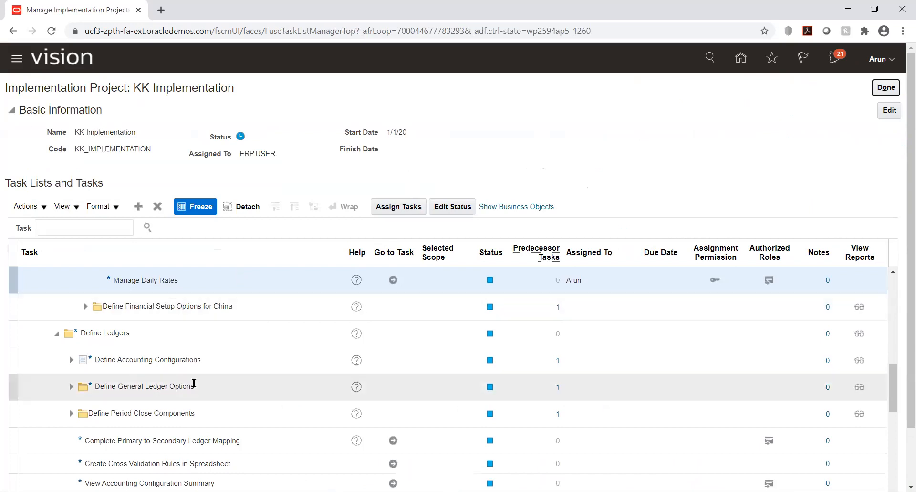
# Open the Manage Daily Rates task under Define Currencies in the project's task list.
pyautogui.scroll(2, 251, 339)
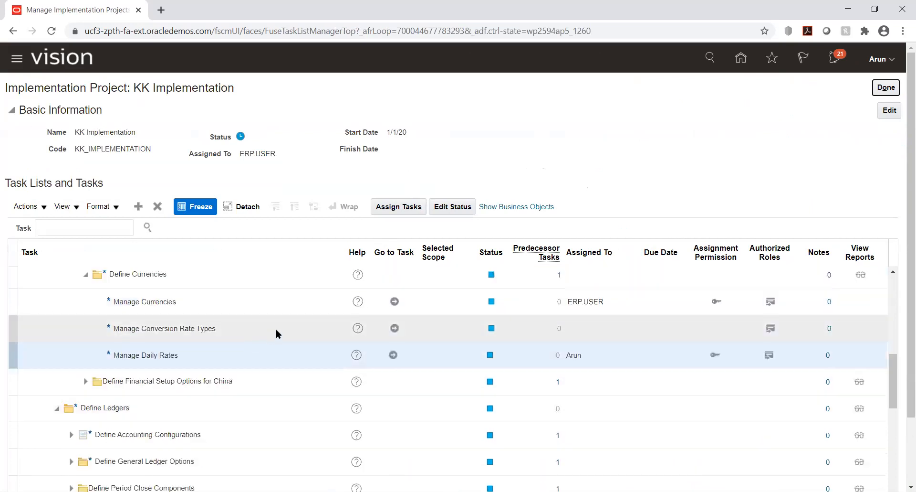
pyautogui.scroll(2, 276, 329)
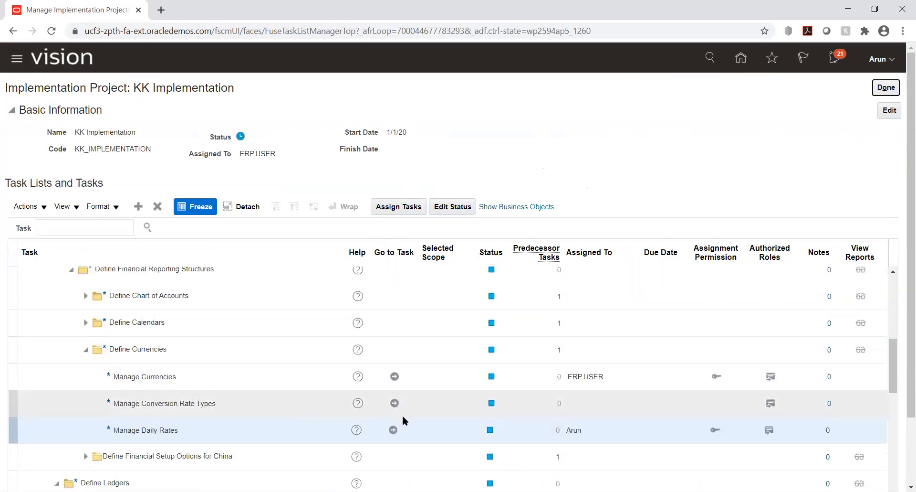
pyautogui.click(393, 429)
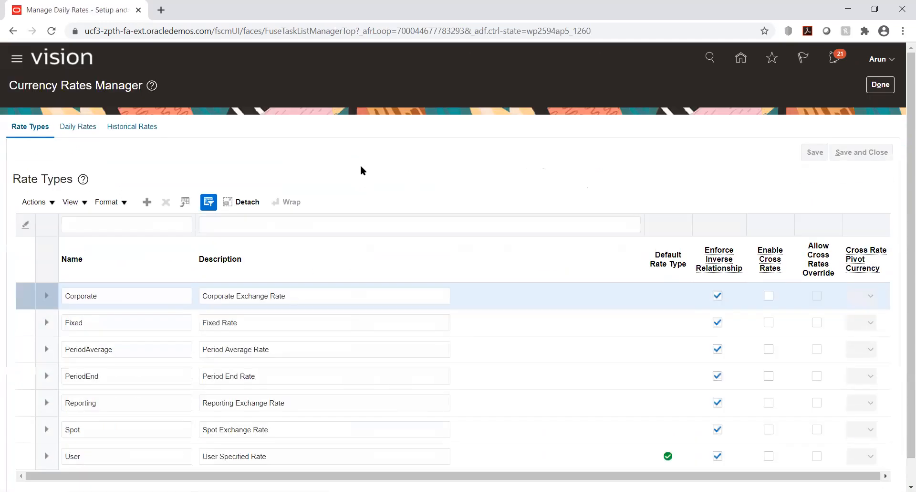
# Display the Historical Rates in the Currency Rates Manager and select KK_Ledger as the ledger.
pyautogui.click(116, 129)
pyautogui.click(206, 180)
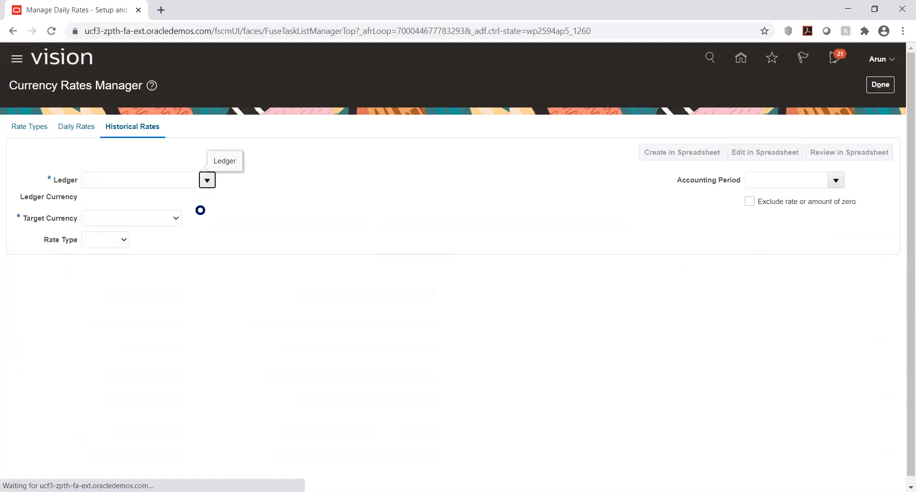
pyautogui.click(159, 180)
pyautogui.write('kk')
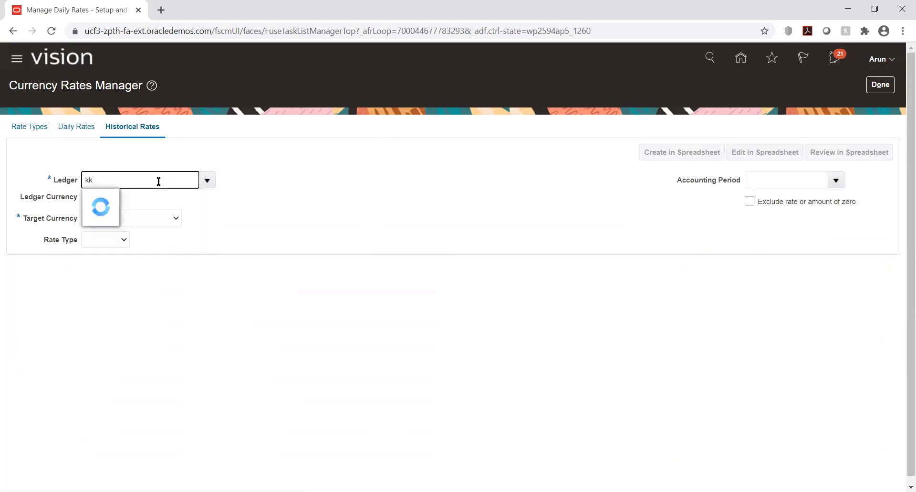
pyautogui.click(109, 201)
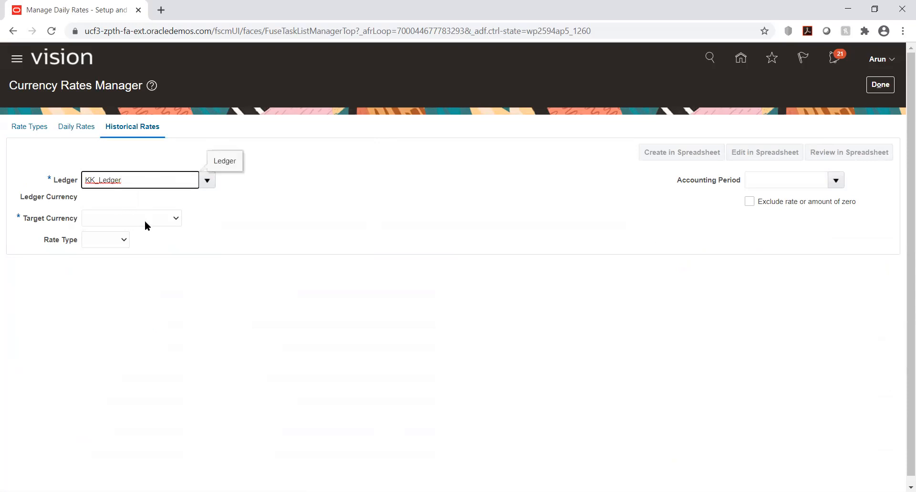
# Set the target currency for the historical rates to INR - Indian Rupee.
pyautogui.click(160, 218)
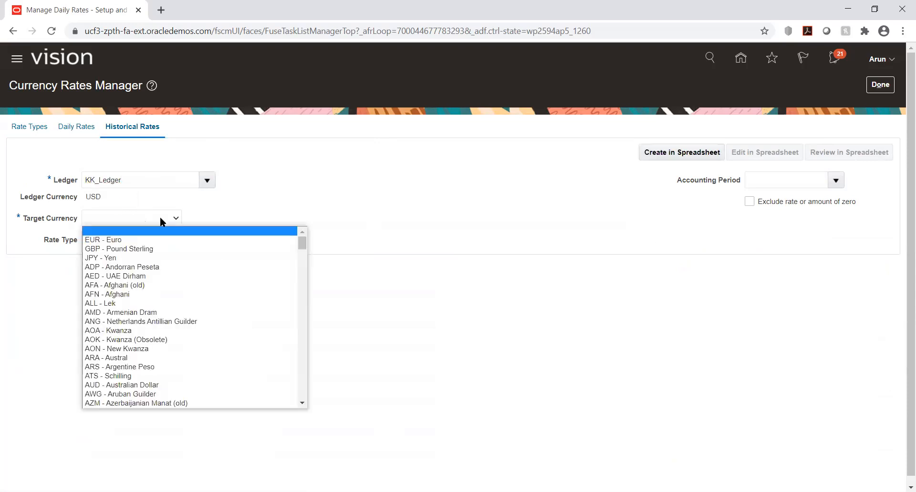
pyautogui.press('i')
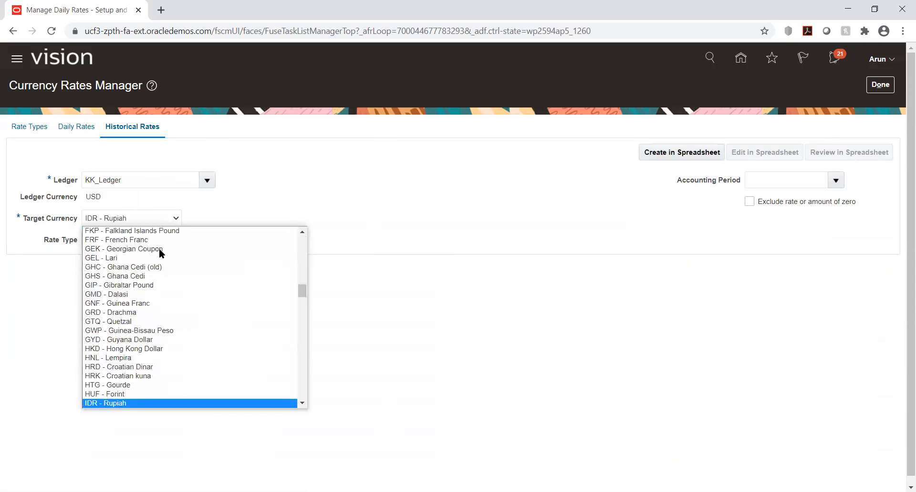
pyautogui.press('Down')
pyautogui.press('Down')
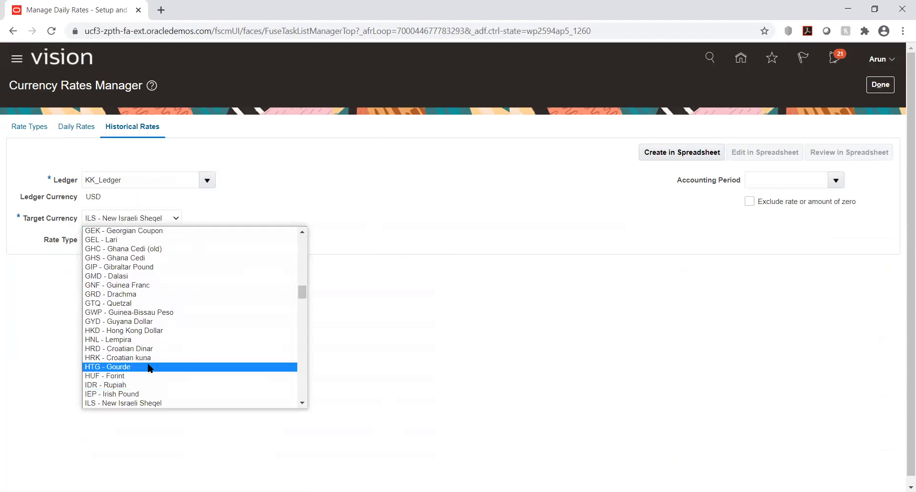
pyautogui.press('i')
pyautogui.press('i')
pyautogui.press('i')
pyautogui.press('i')
pyautogui.press('i')
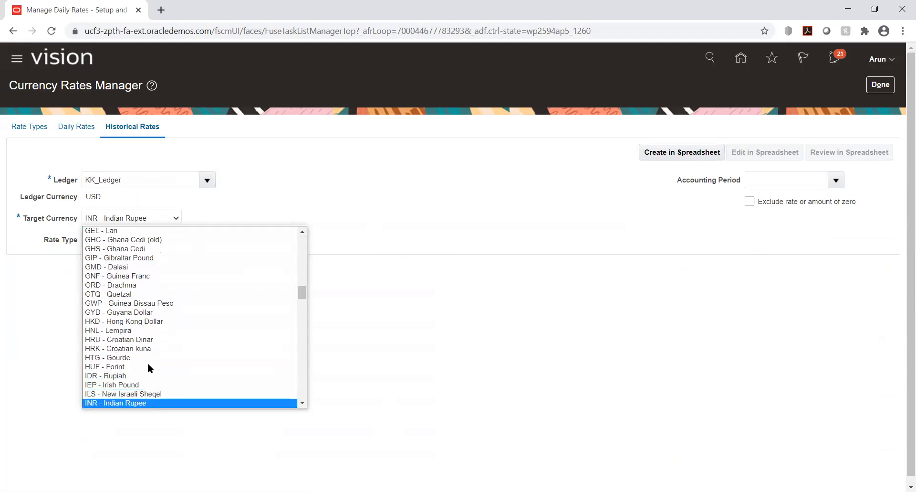
pyautogui.press('Up')
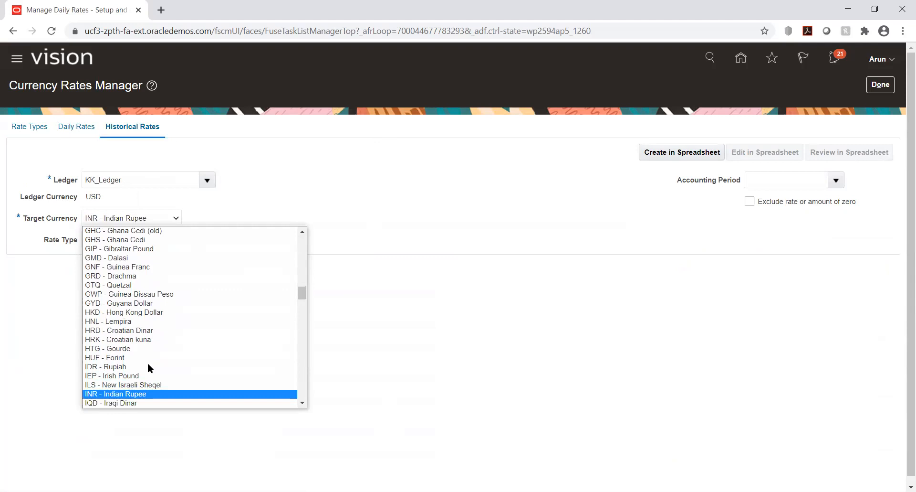
pyautogui.press('Return')
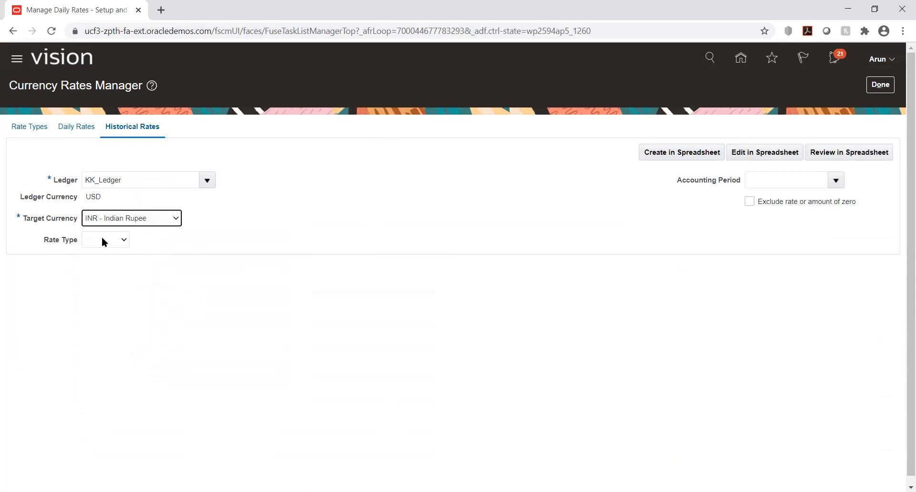
# Set the rate type to Historical and the accounting period to Nov-20.
pyautogui.click(102, 239)
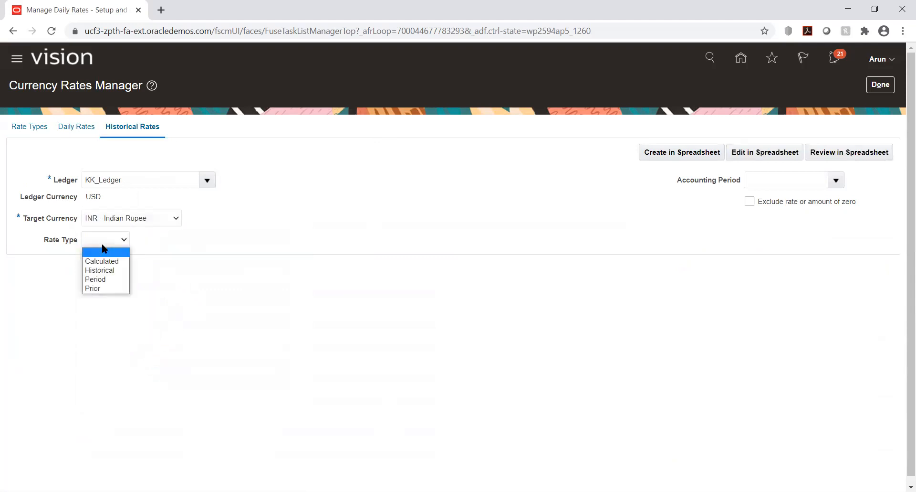
pyautogui.click(111, 270)
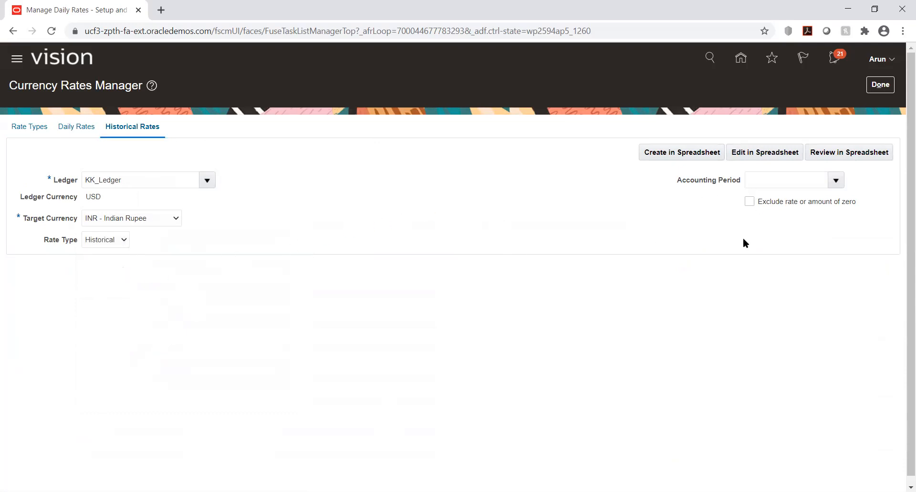
pyautogui.click(836, 180)
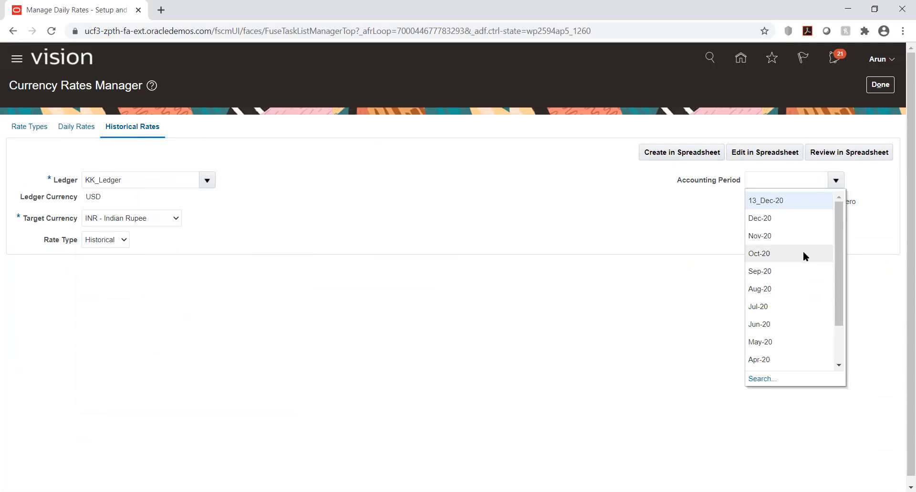
pyautogui.click(781, 237)
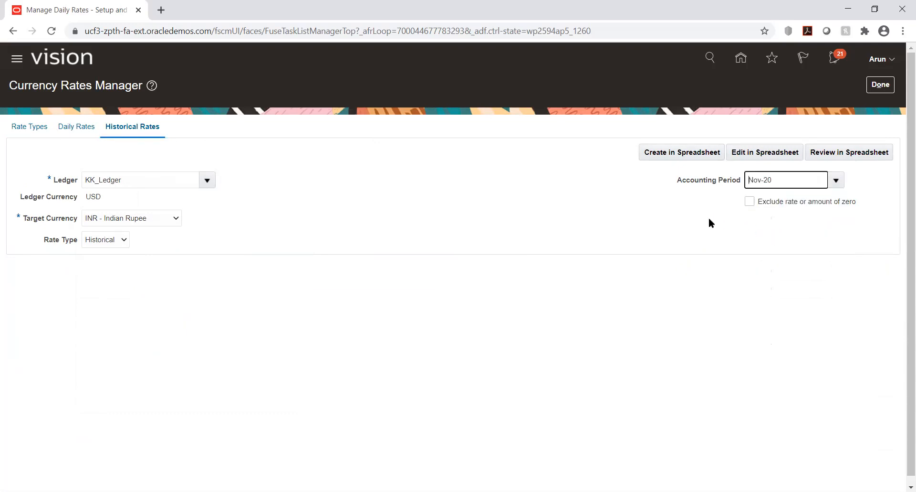
# Generate the spreadsheet for creating historical rates and open the downloaded file in Excel.
pyautogui.click(643, 154)
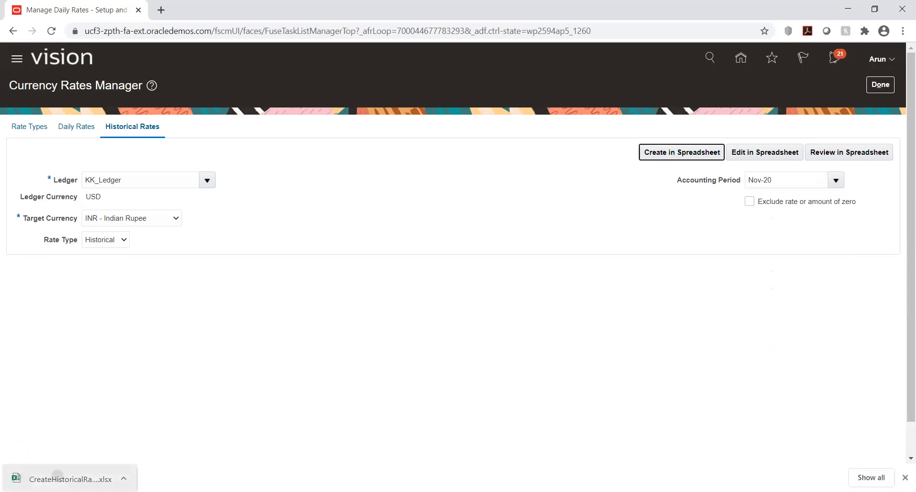
pyautogui.click(55, 478)
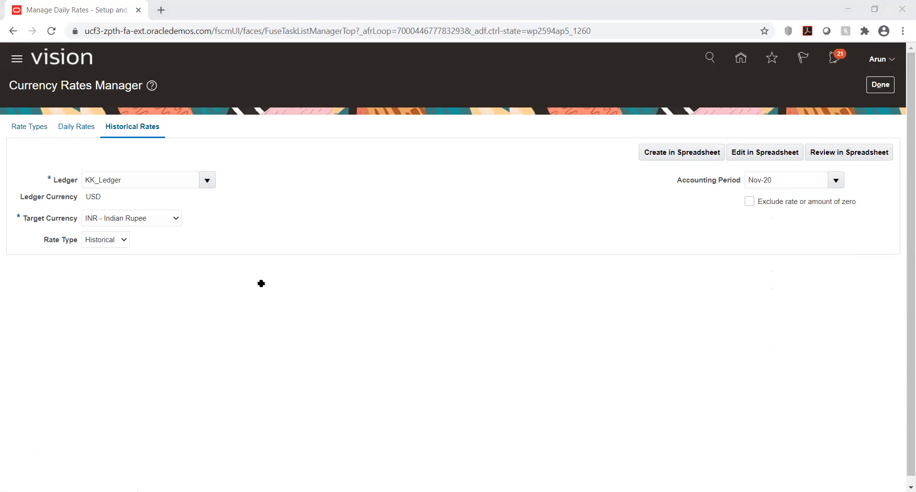
pyautogui.hotkey('alt', 'Tab')
pyautogui.click(497, 381)
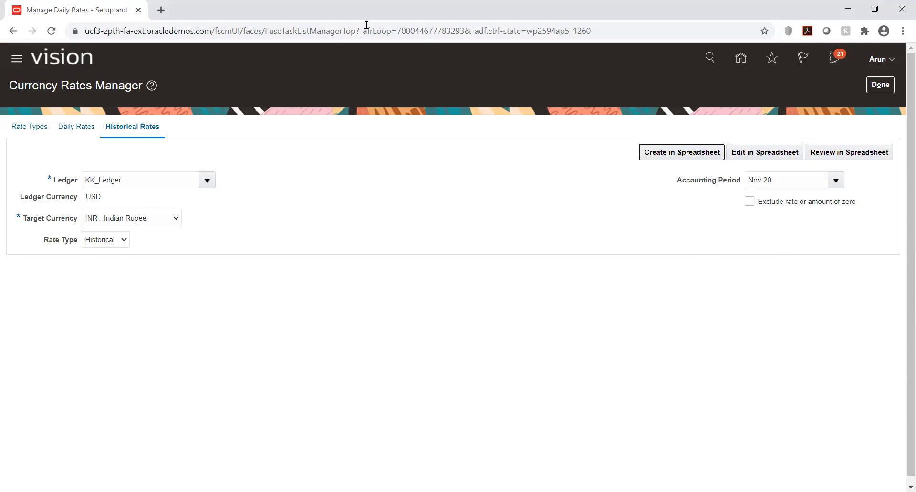
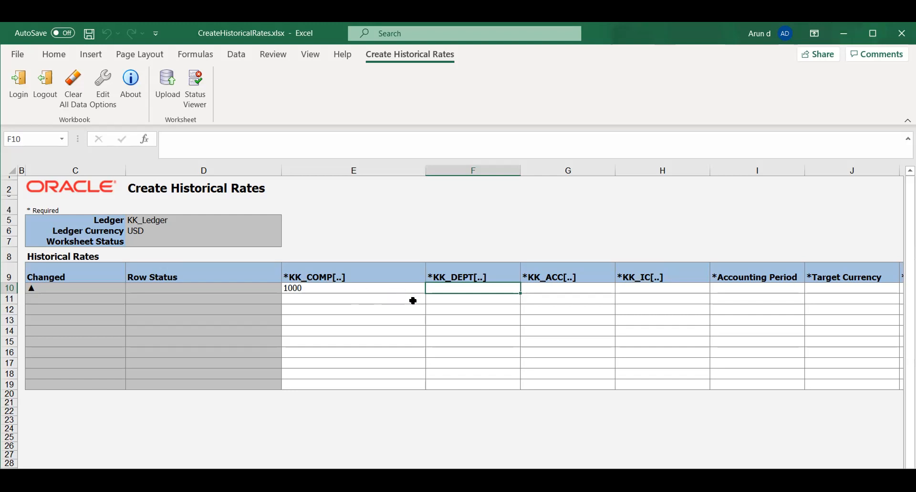
# Enter the account combination in the first historical rates row: company 1000, department 1000, account 7680 and intercompany 1000.
pyautogui.write('1000')
pyautogui.press('Tab')
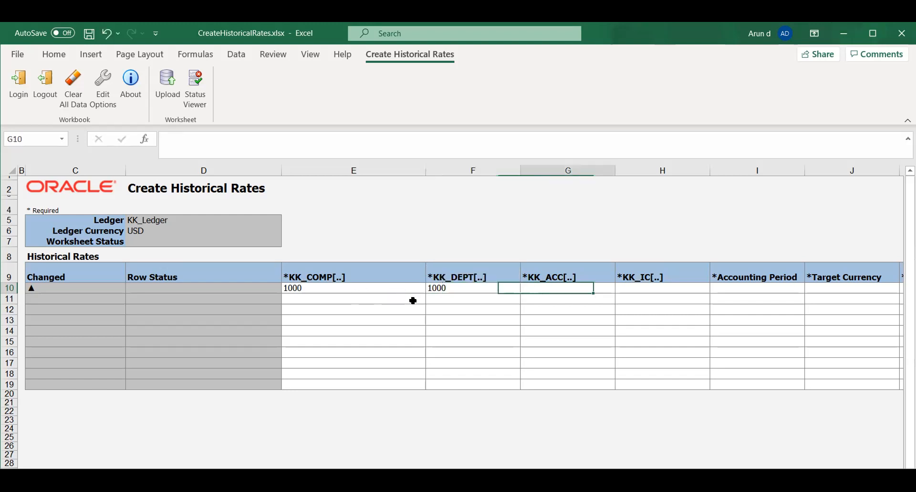
pyautogui.write('7680')
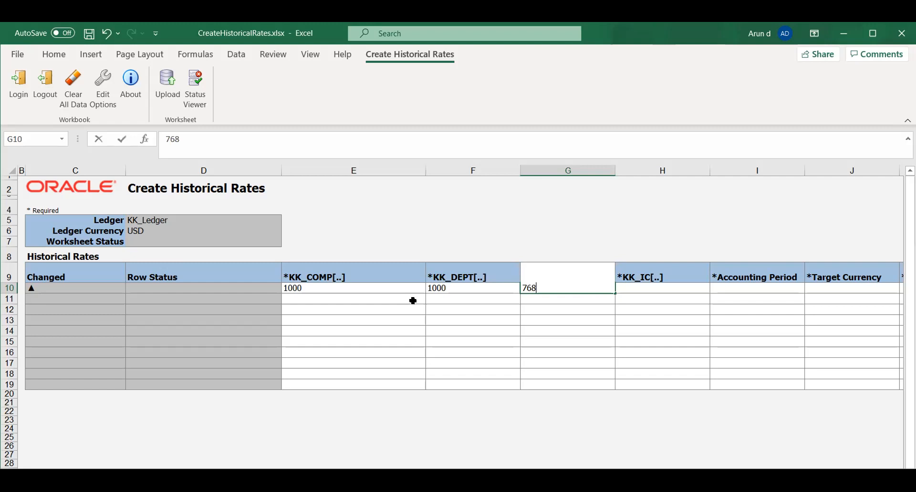
pyautogui.press('Tab')
pyautogui.write('1000')
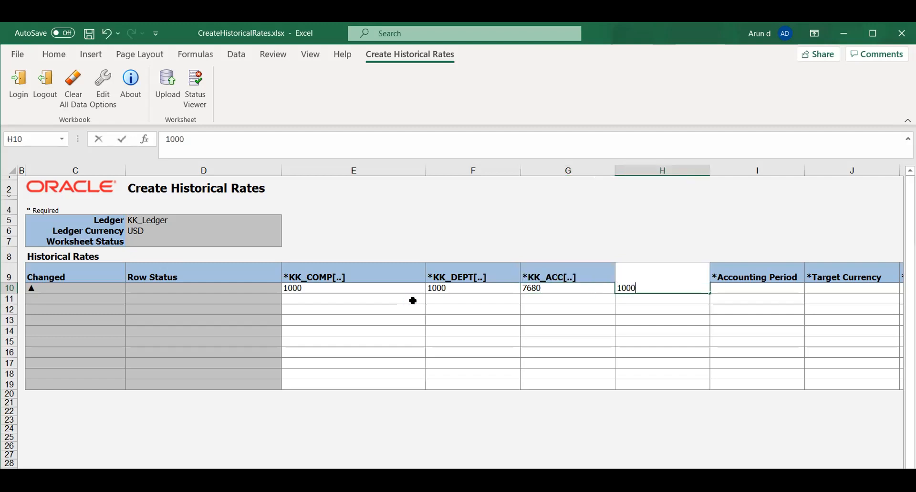
pyautogui.press('Tab')
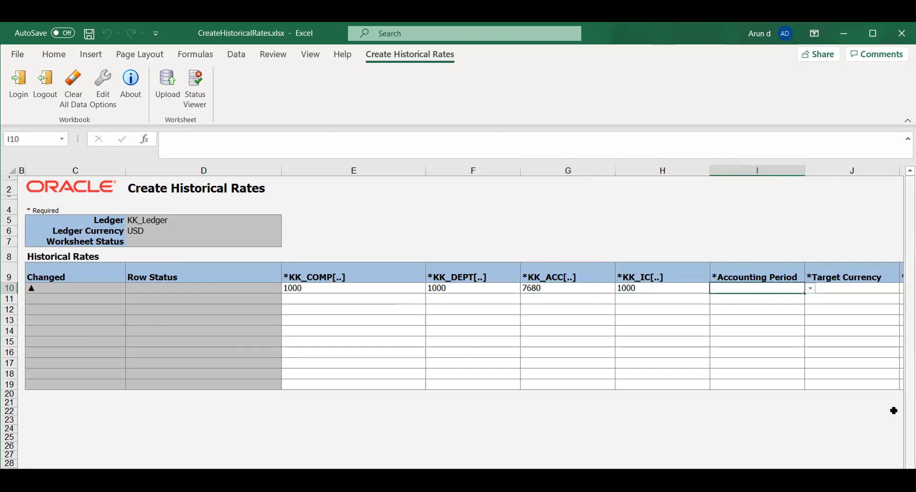
# Set the row's accounting period to Nov-20 and its target currency to INR.
pyautogui.click(811, 285)
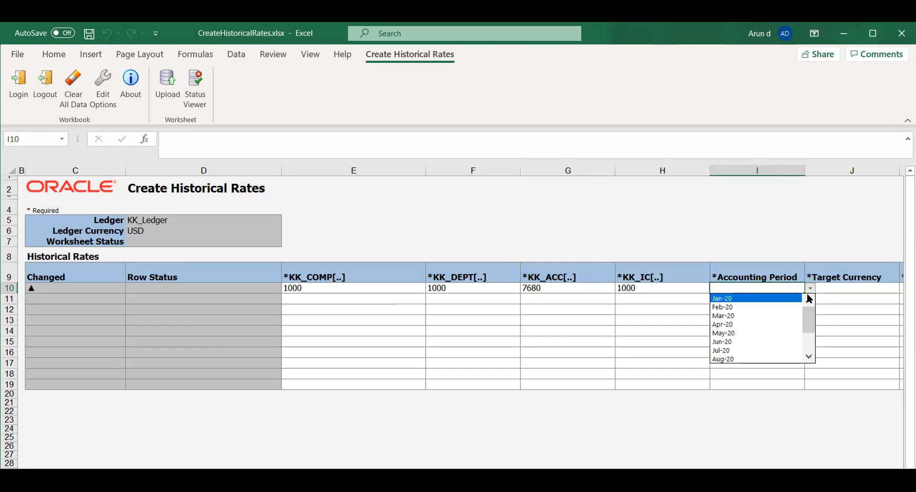
pyautogui.click(809, 356)
pyautogui.click(809, 356)
pyautogui.click(809, 356)
pyautogui.click(809, 356)
pyautogui.click(808, 356)
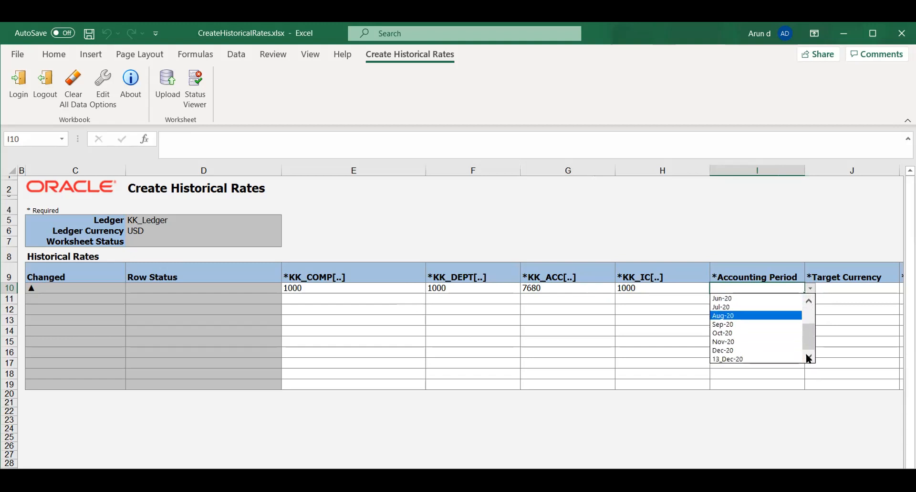
pyautogui.click(732, 340)
pyautogui.click(829, 289)
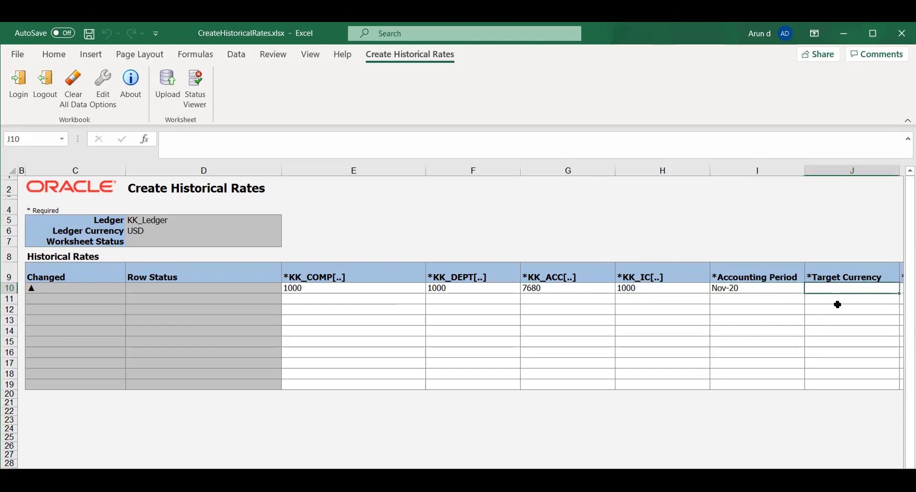
pyautogui.write('INR')
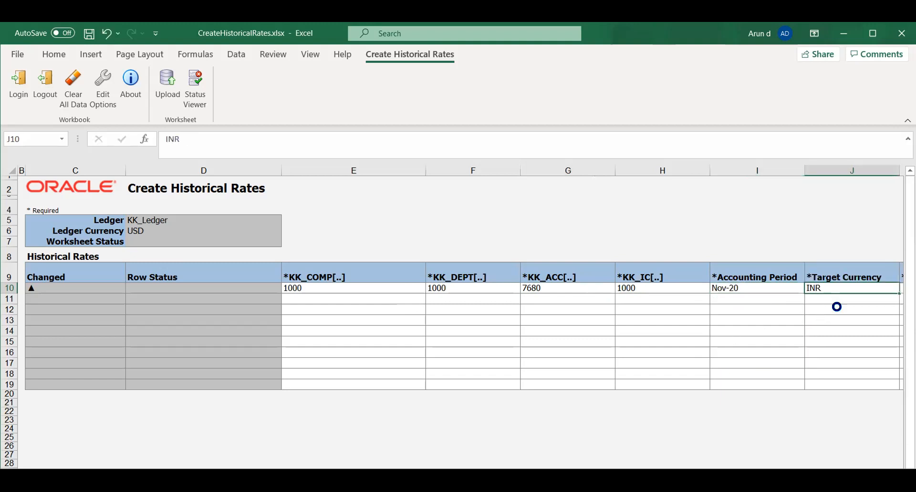
pyautogui.press('Tab')
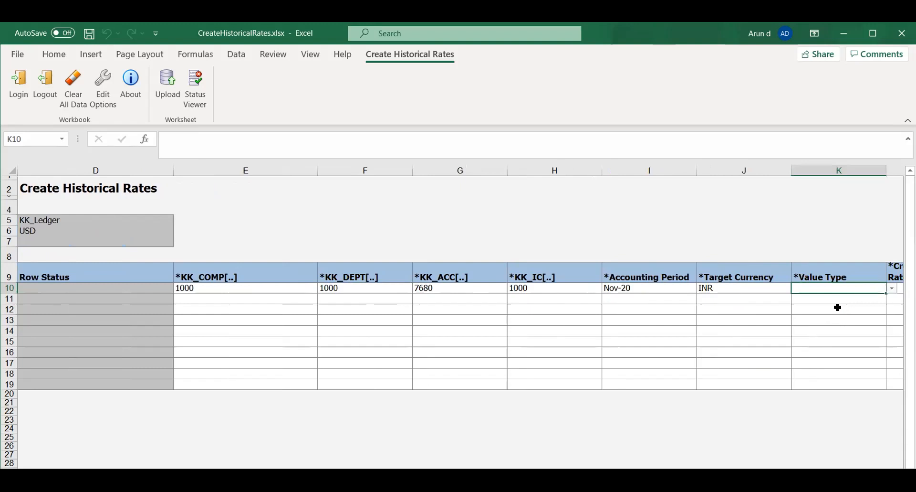
# Set the row's value type to Amount and its credit amount or rate to 70.
pyautogui.click(892, 289)
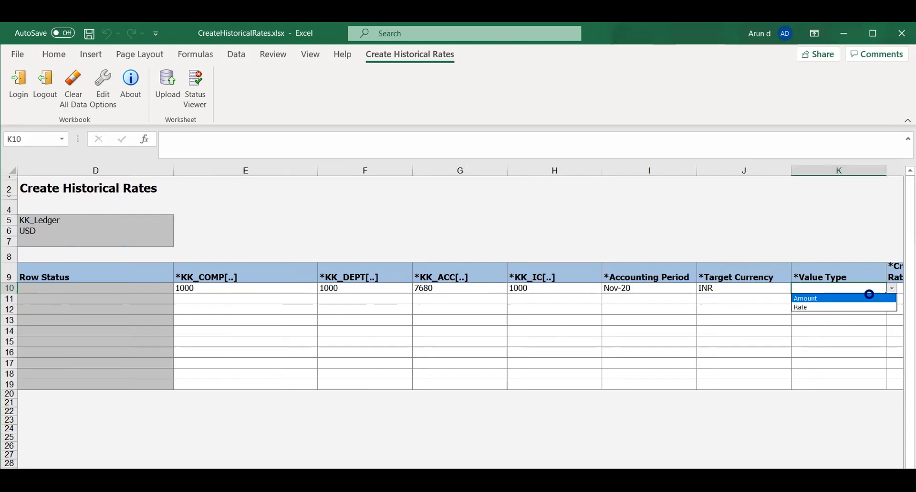
pyautogui.click(872, 298)
pyautogui.press('Tab')
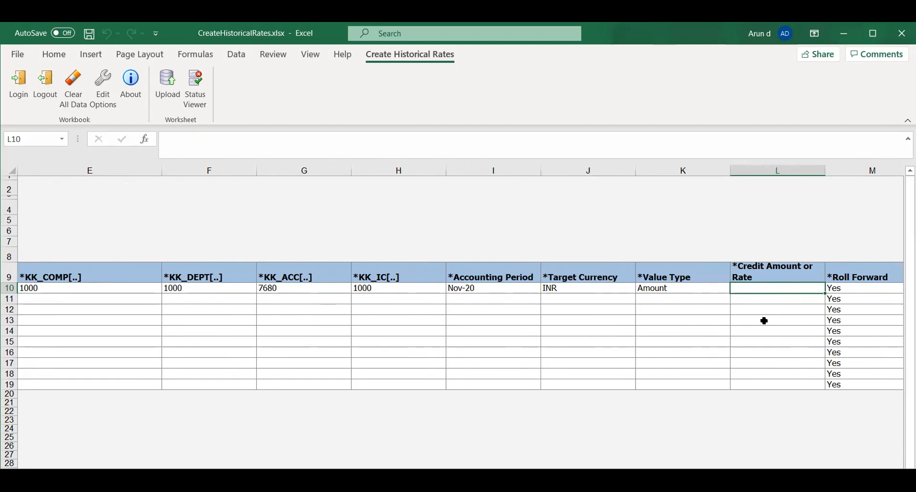
pyautogui.write('70')
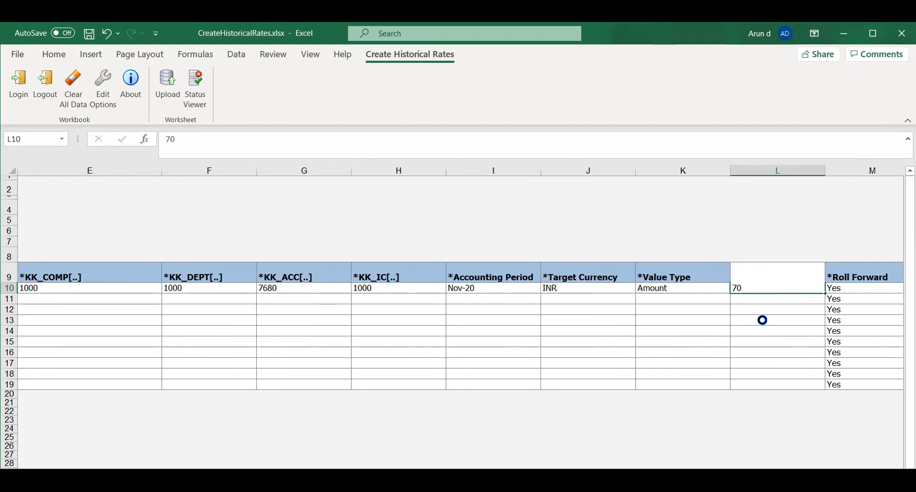
pyautogui.press('Tab')
pyautogui.press('Tab')
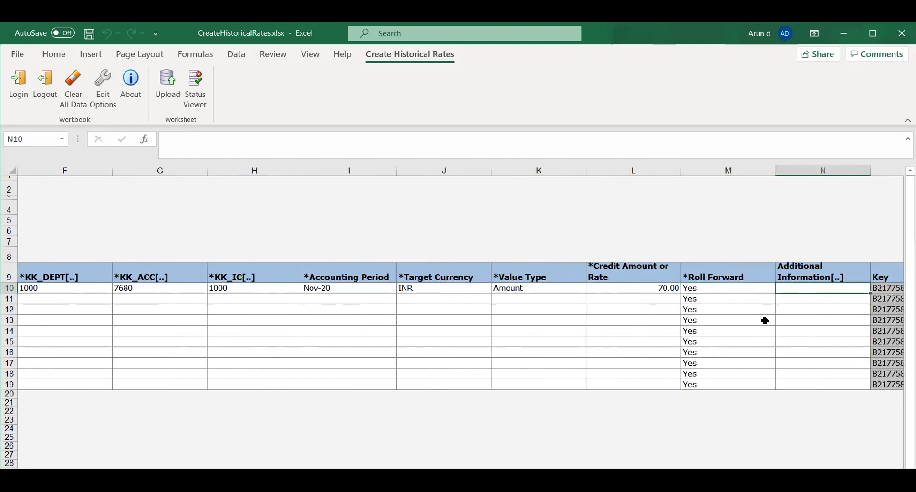
pyautogui.press('Return')
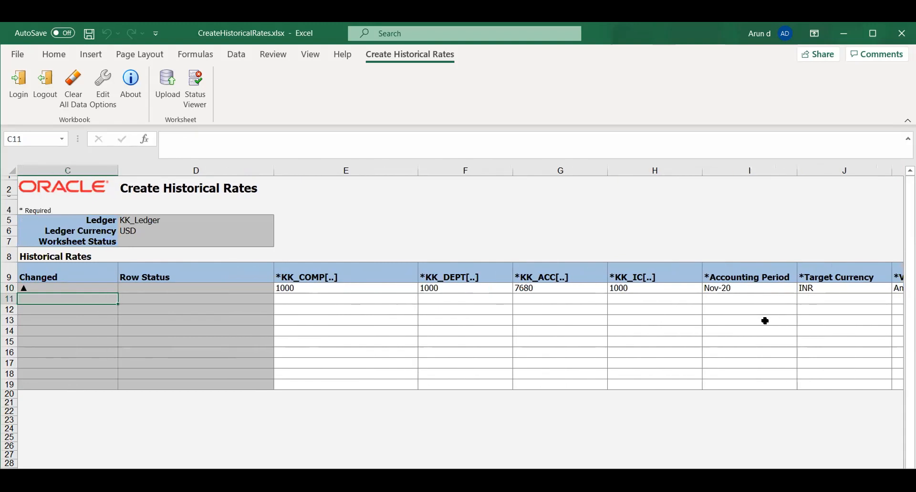
# Upload the historical rates worksheet to the KK_Ledger with the default upload options.
pyautogui.click(316, 299)
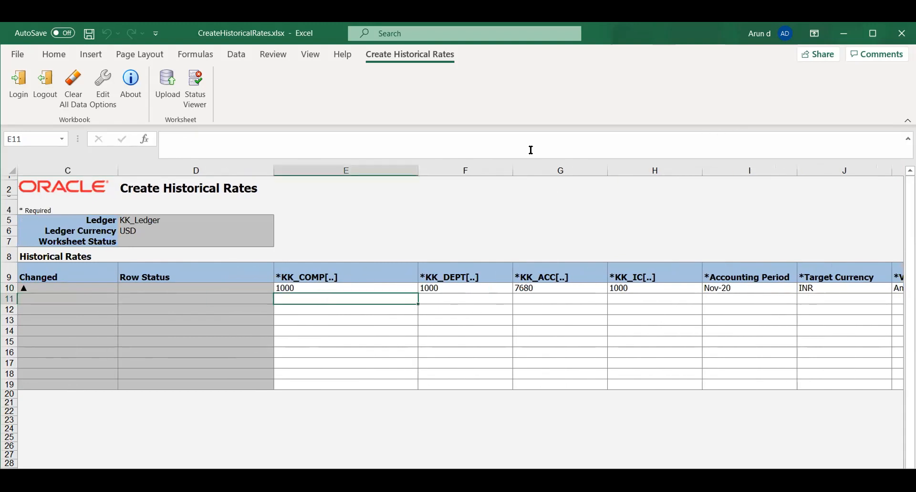
pyautogui.click(167, 85)
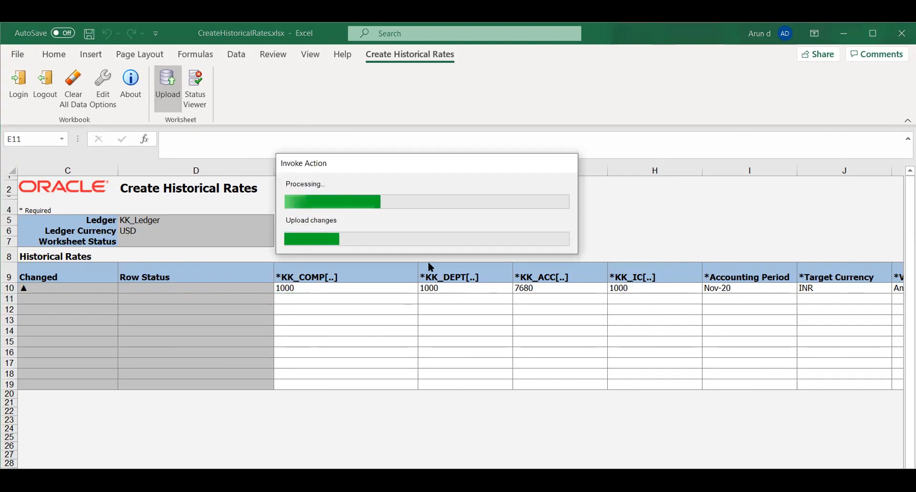
pyautogui.click(460, 305)
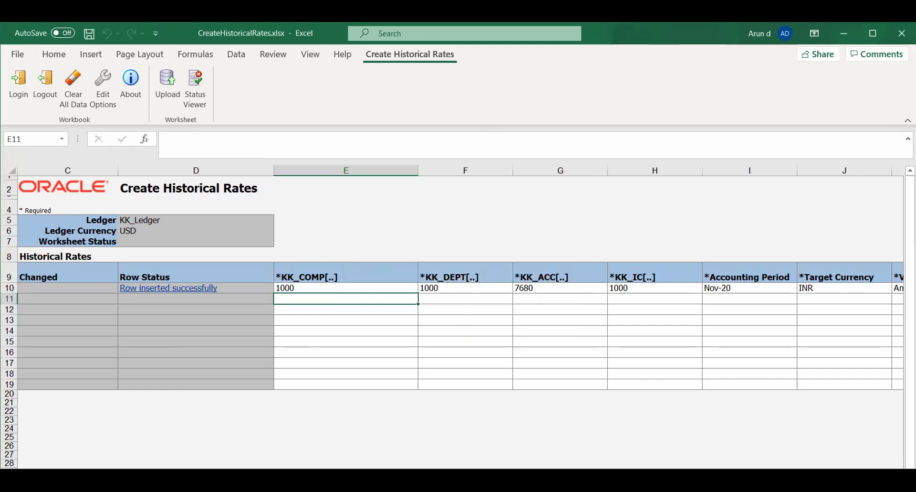
# Switch to Oracle Fusion in the browser and display the implementation projects in Setup and Maintenance.
pyautogui.hotkey('alt', 'Tab')
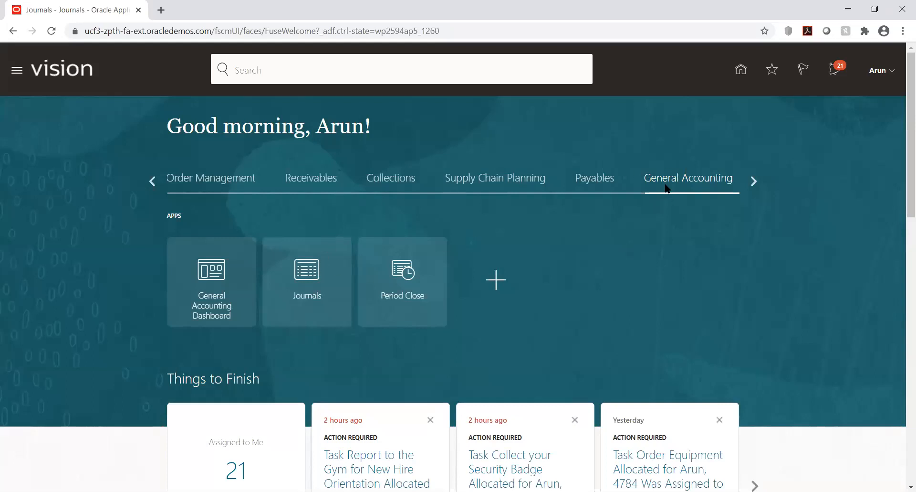
pyautogui.click(893, 71)
pyautogui.click(677, 244)
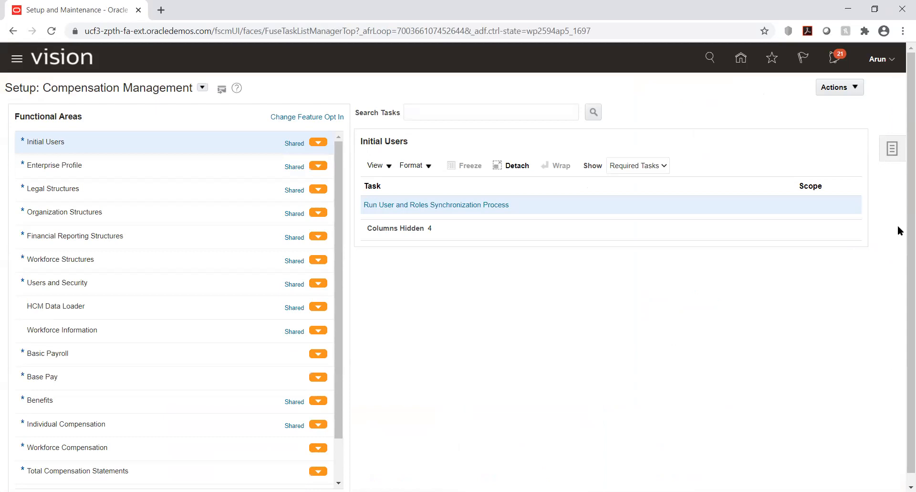
pyautogui.click(892, 149)
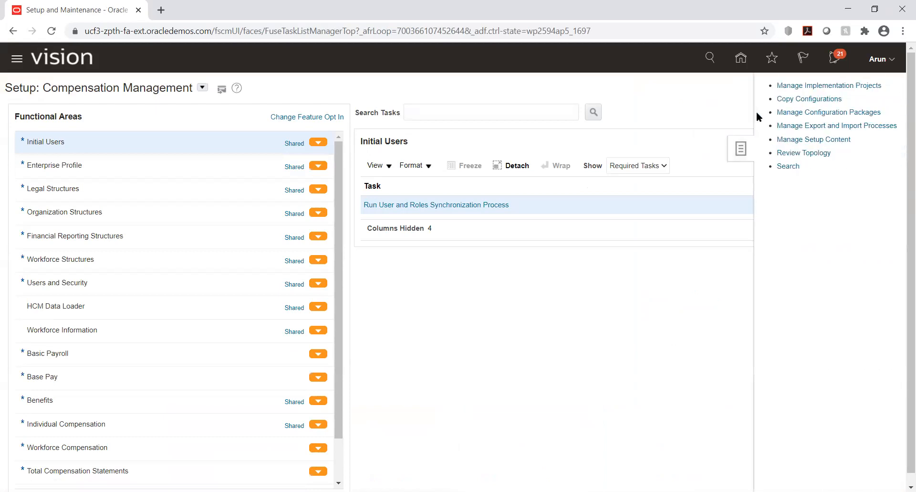
pyautogui.click(790, 88)
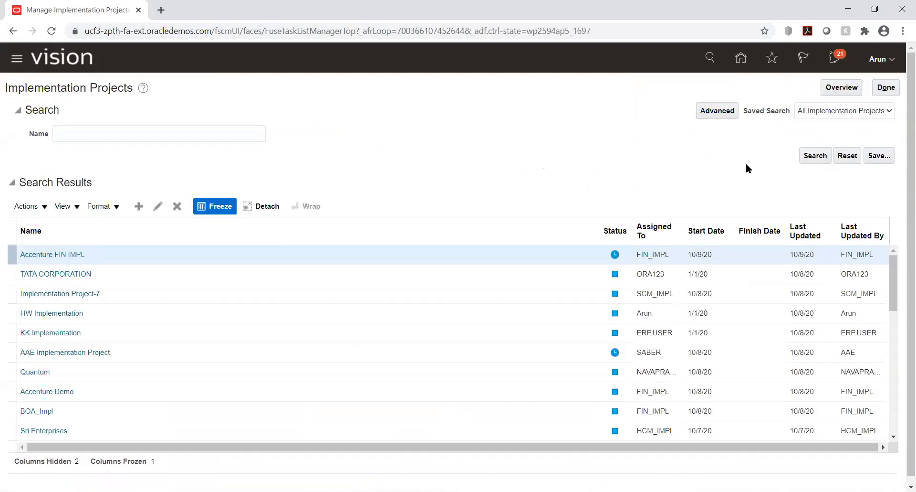
pyautogui.rightClick(679, 157)
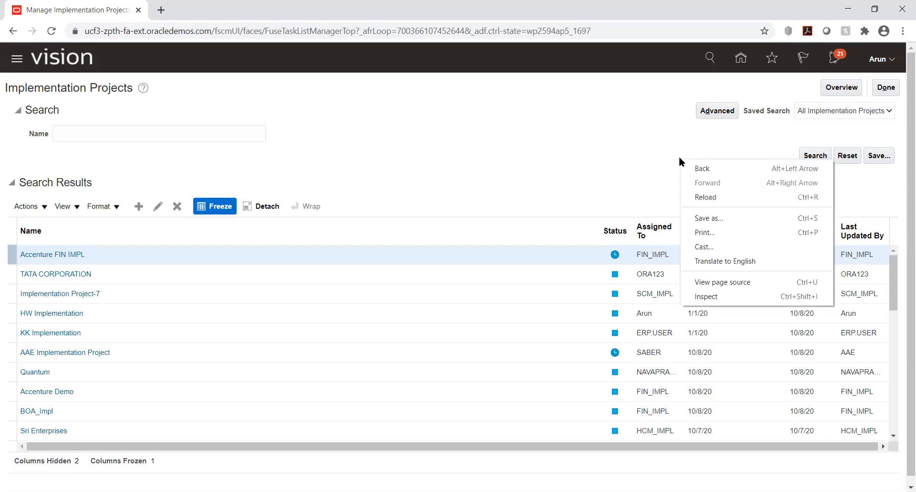
pyautogui.click(617, 144)
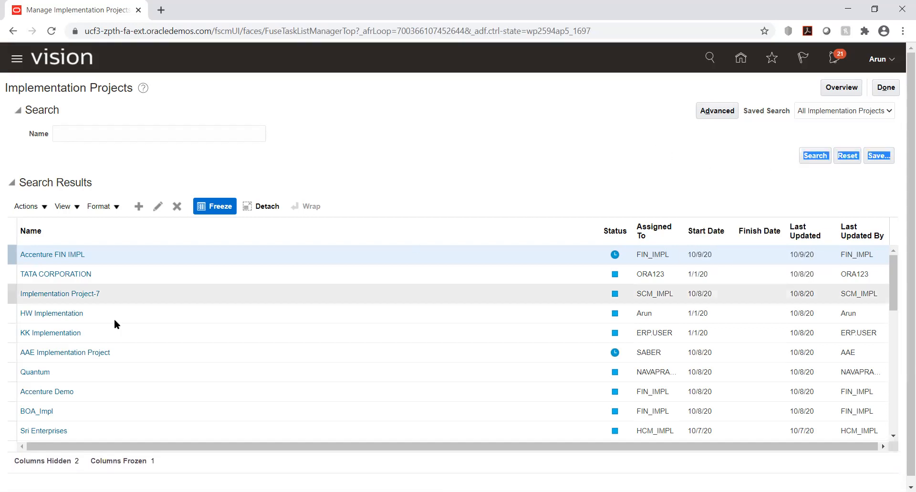
# View the Historical Rates page through the Manage Daily Rates task of the KK Implementation project, and close the Currency Rates Manager.
pyautogui.click(32, 333)
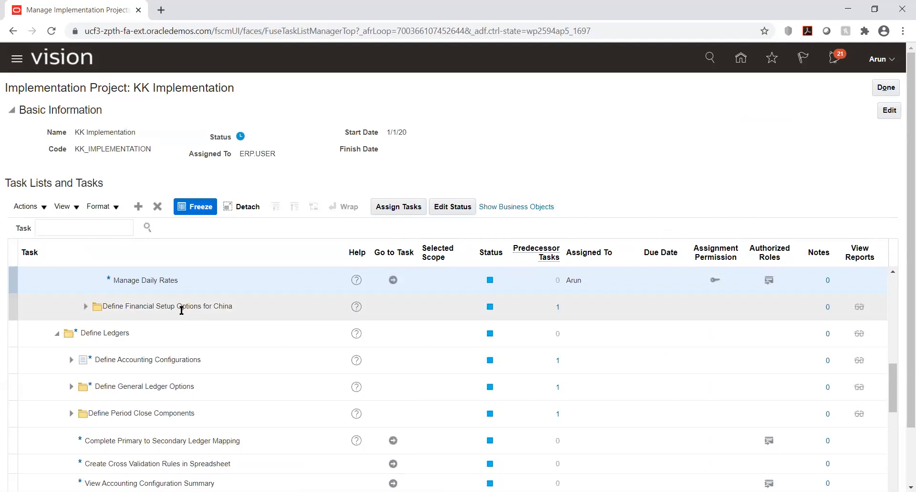
pyautogui.click(394, 279)
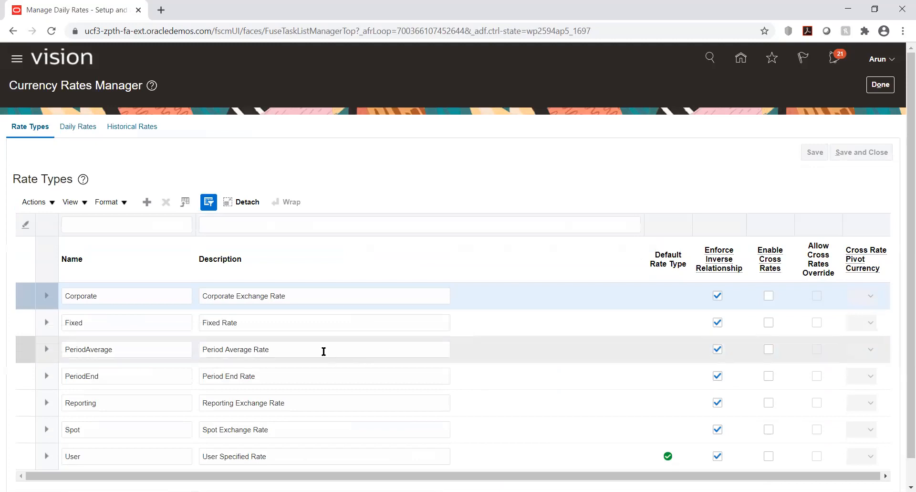
pyautogui.click(133, 127)
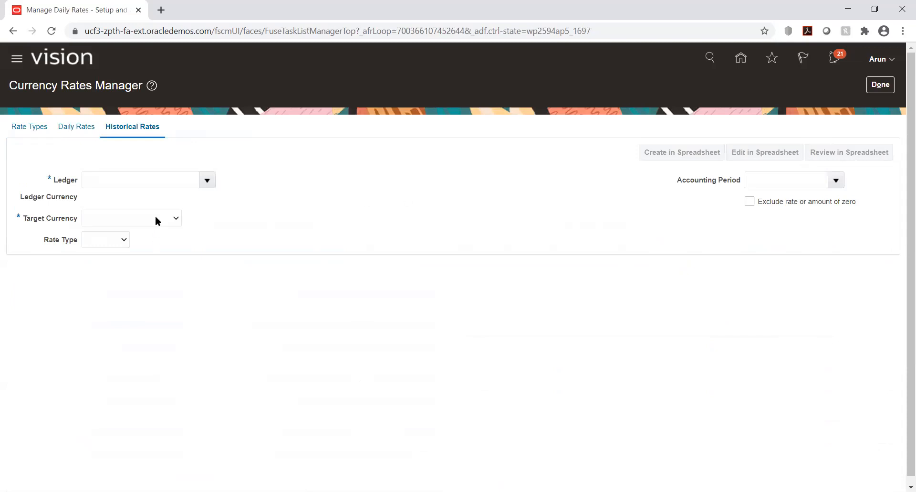
pyautogui.click(877, 87)
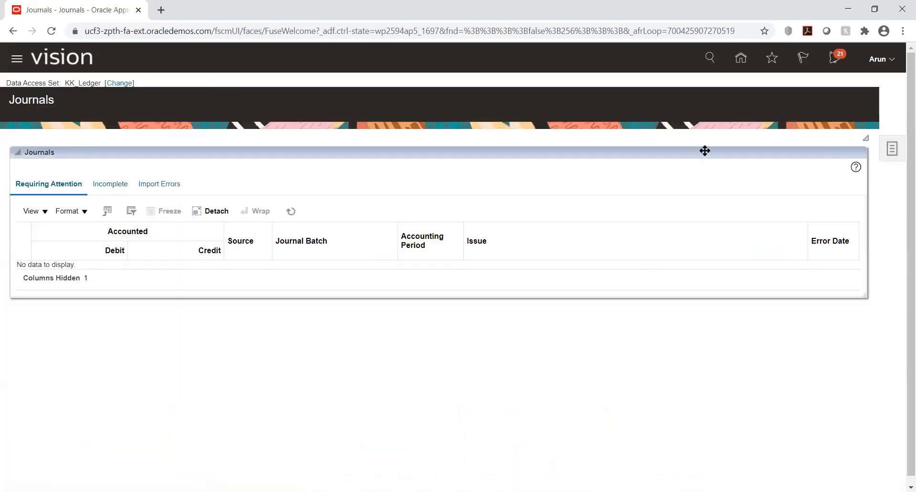
# Create a journal from the Journals work area and name its batch JV_FCJ.
pyautogui.click(892, 148)
pyautogui.click(802, 111)
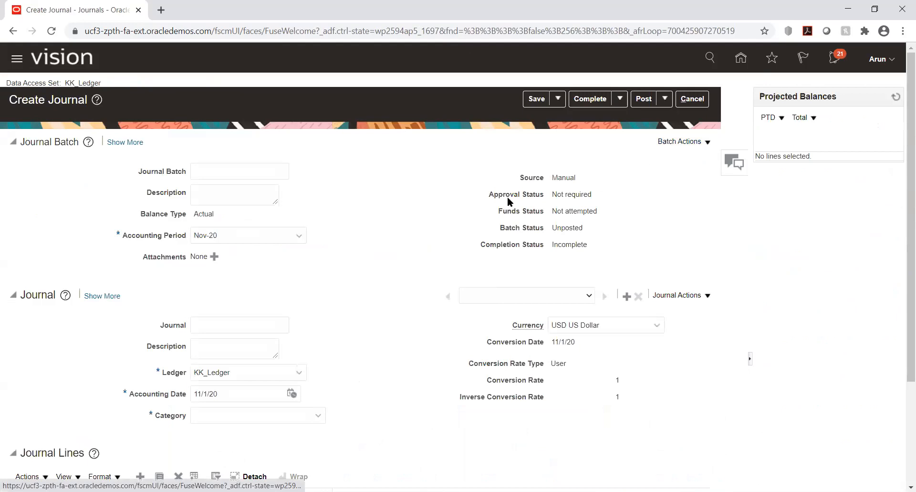
pyautogui.click(227, 169)
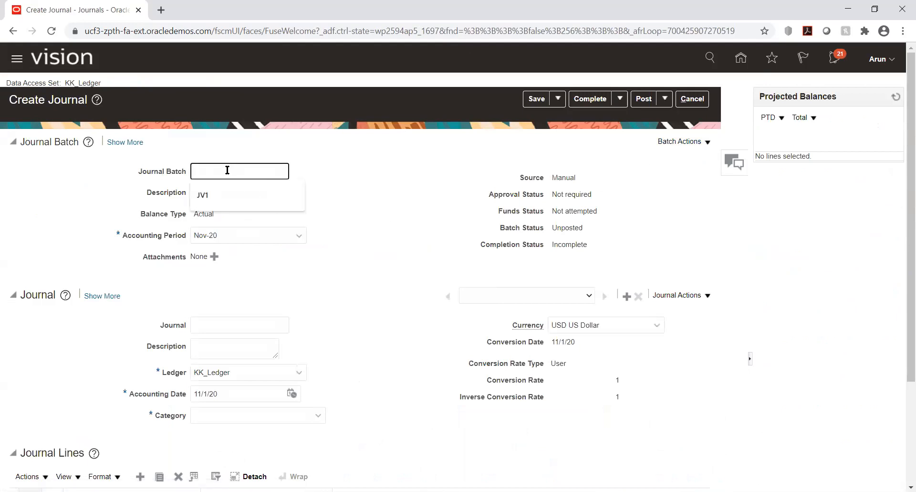
pyautogui.write('JV_FCJ')
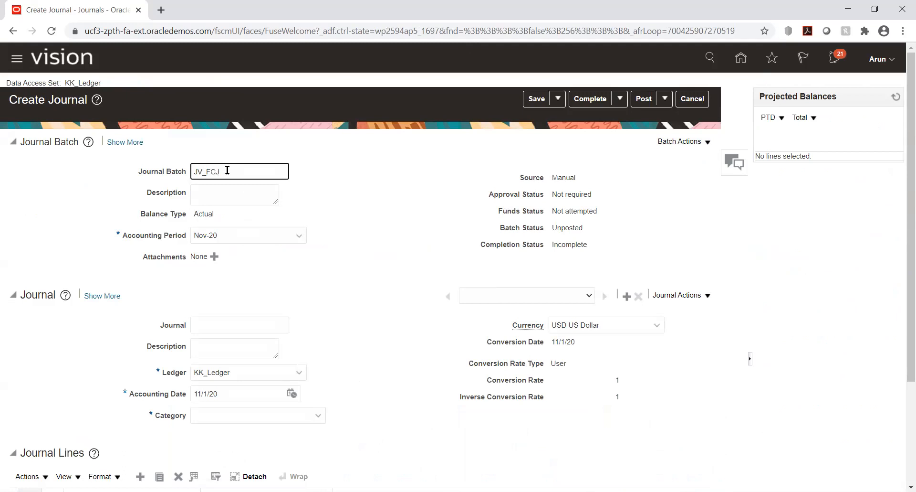
pyautogui.doubleClick(227, 169)
pyautogui.hotkey('ctrl', 'c')
pyautogui.press('Tab')
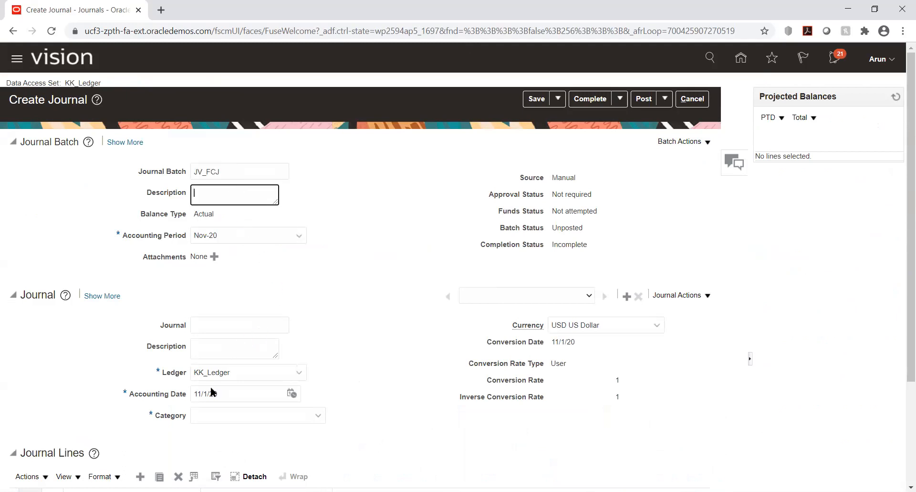
# Name the journal JV_FCJ and set its category to Adjustment.
pyautogui.click(212, 321)
pyautogui.hotkey('ctrl', 'v')
pyautogui.click(278, 415)
pyautogui.write('adj')
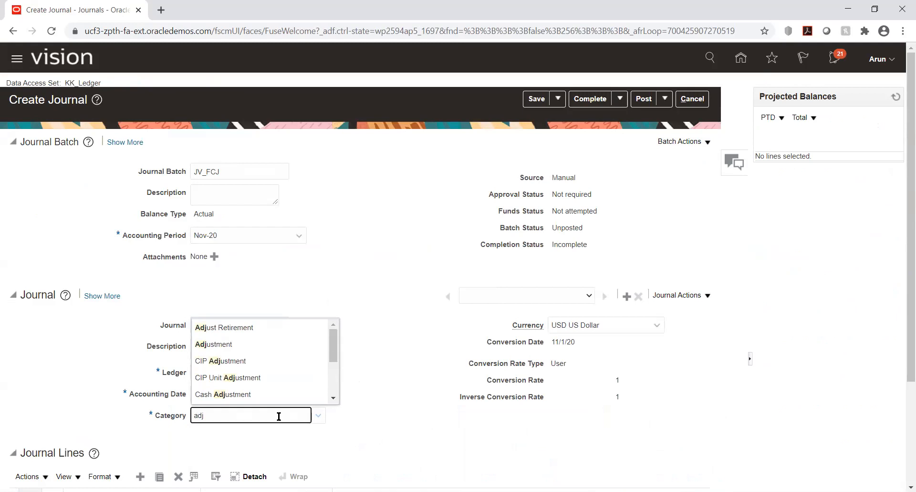
pyautogui.click(251, 344)
# Set the journal's currency to INR Indian Rupee.
pyautogui.click(651, 324)
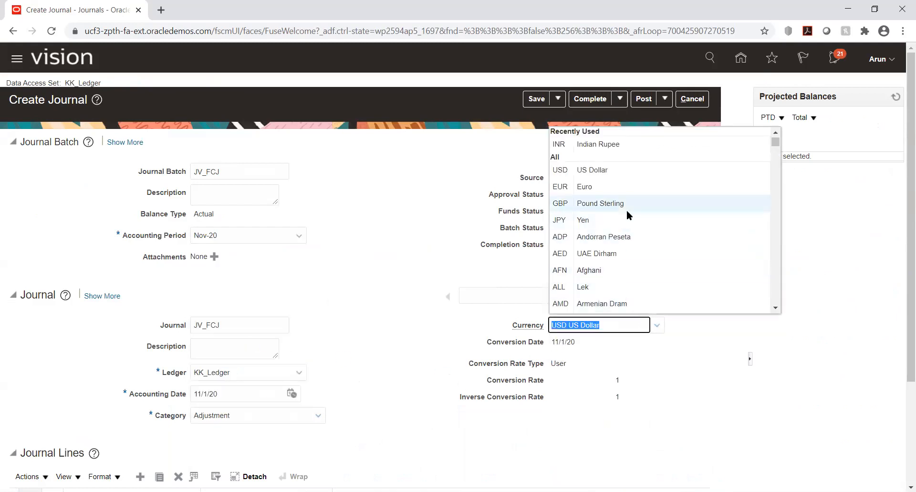
pyautogui.scroll(-6, 626, 211)
pyautogui.write('i')
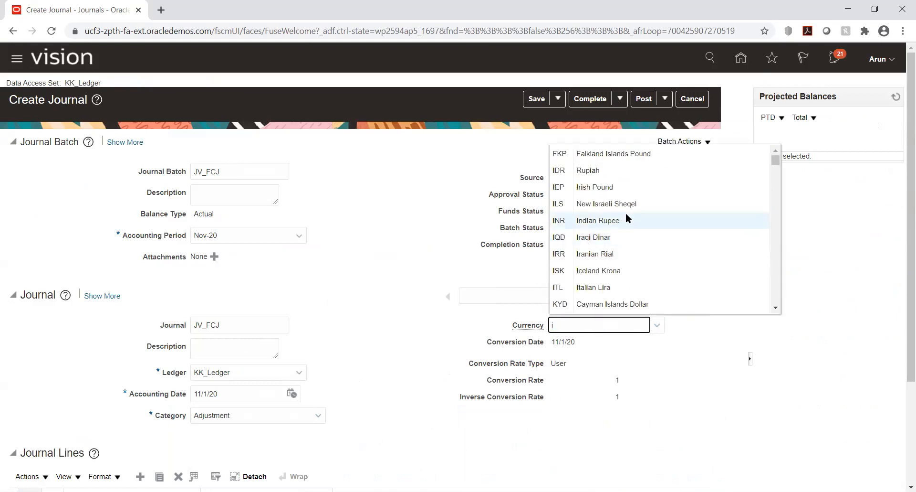
pyautogui.click(614, 221)
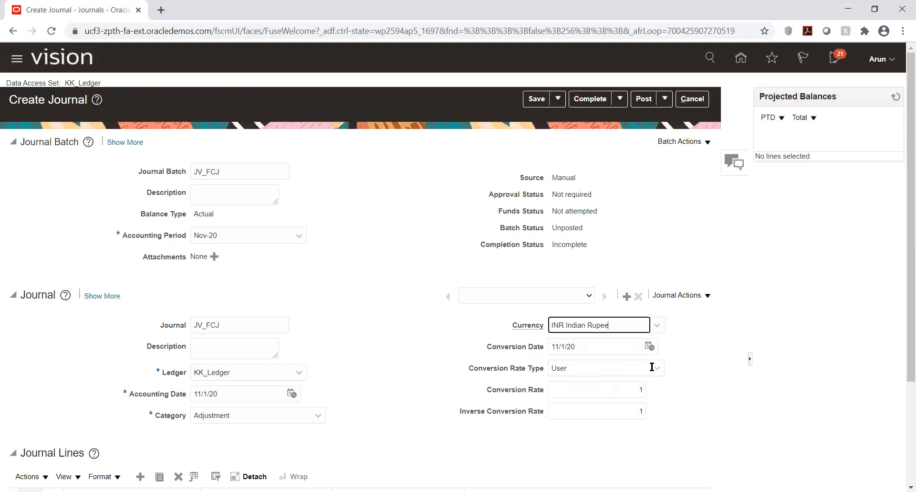
# Set the journal's conversion rate type to Corporate.
pyautogui.click(655, 367)
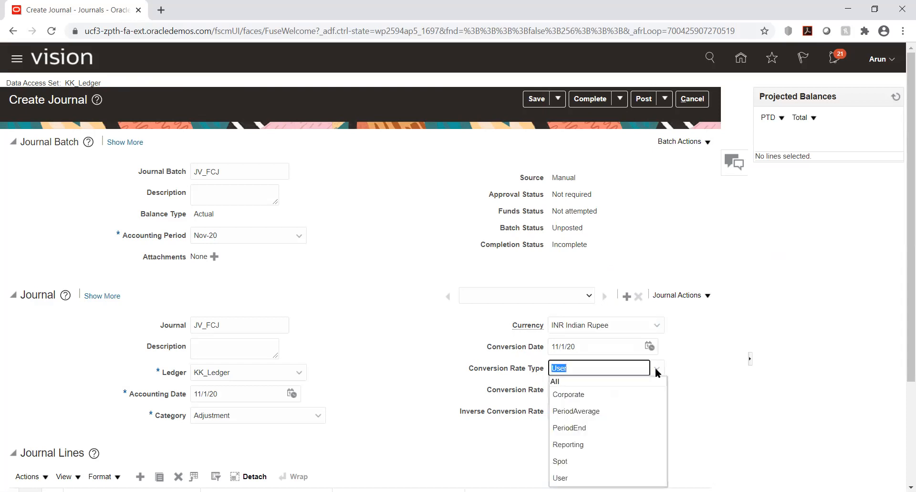
pyautogui.click(589, 395)
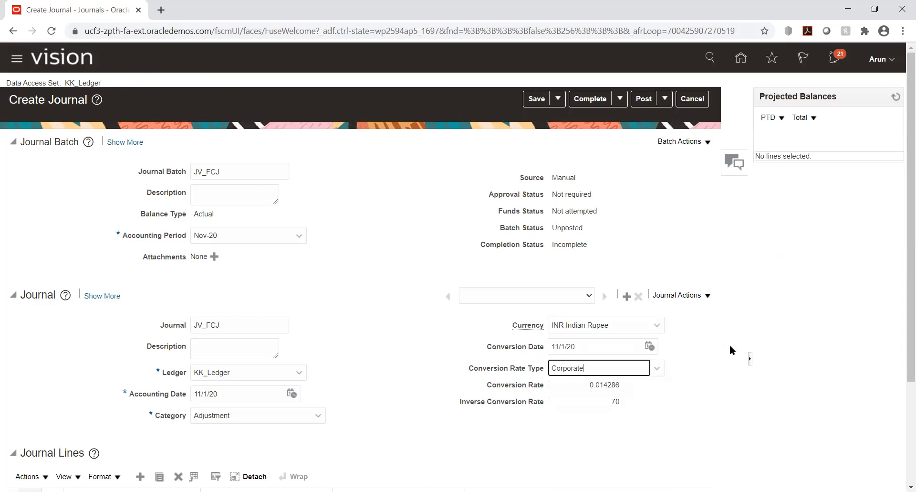
pyautogui.click(834, 283)
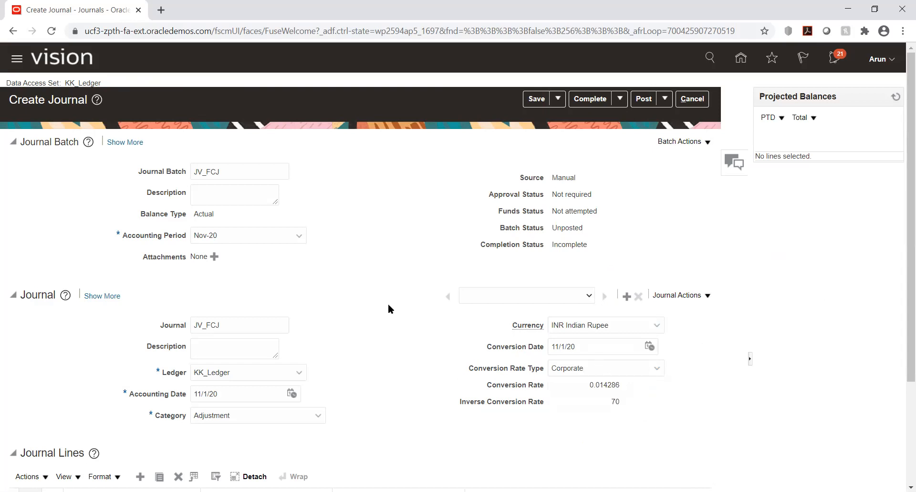
# Start the account for journal line 1 with KK_COMP 1000 Default Company and KK_DEPT 1000 Finance.
pyautogui.scroll(-3, 389, 305)
pyautogui.click(137, 400)
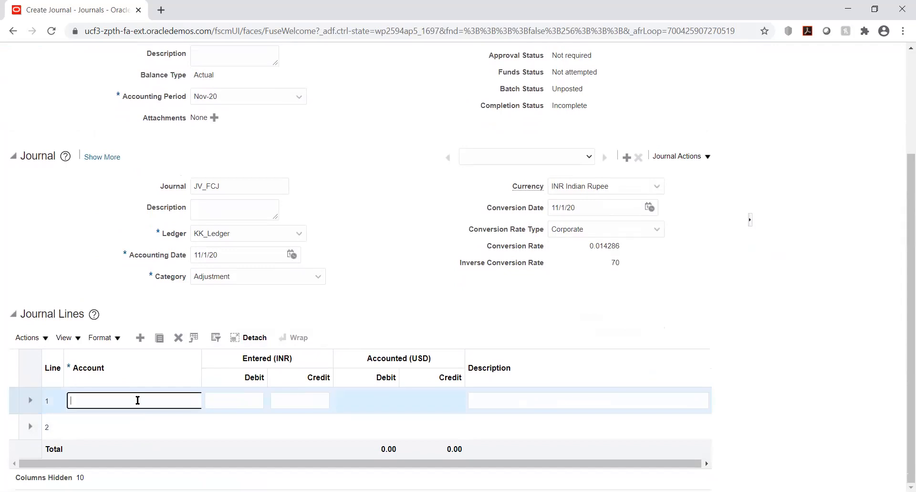
pyautogui.click(196, 401)
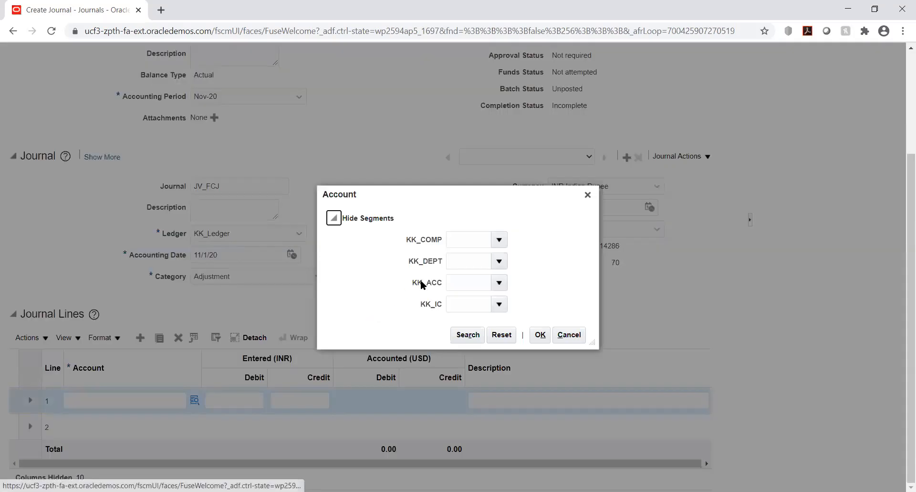
pyautogui.click(499, 239)
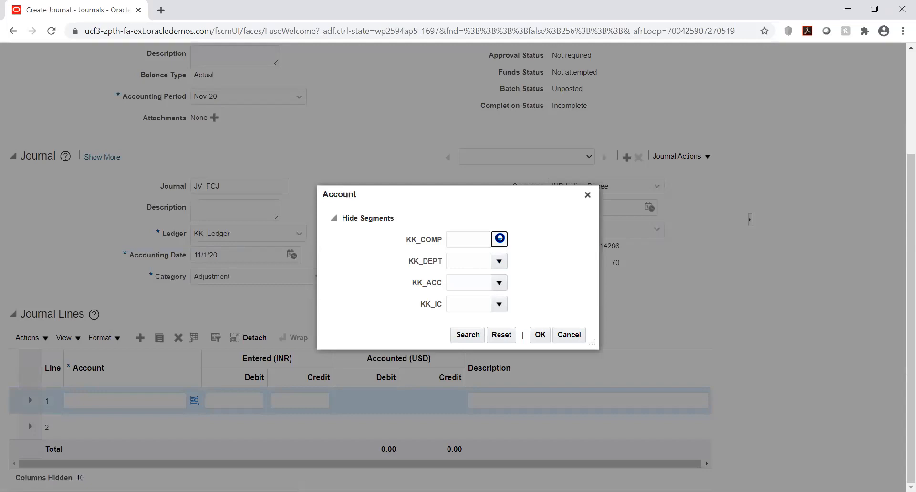
pyautogui.click(499, 262)
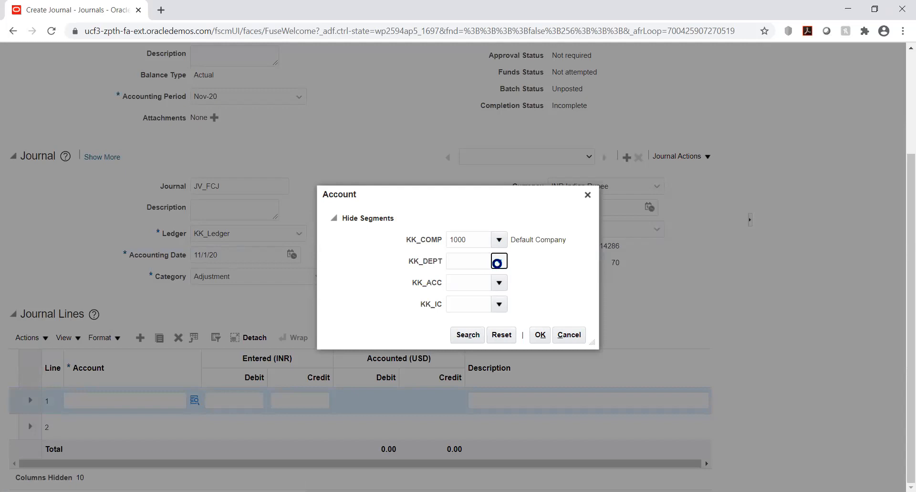
# Search the KK_ACC values by description %exp% and choose 7680 Rent Expense for line 1.
pyautogui.click(499, 282)
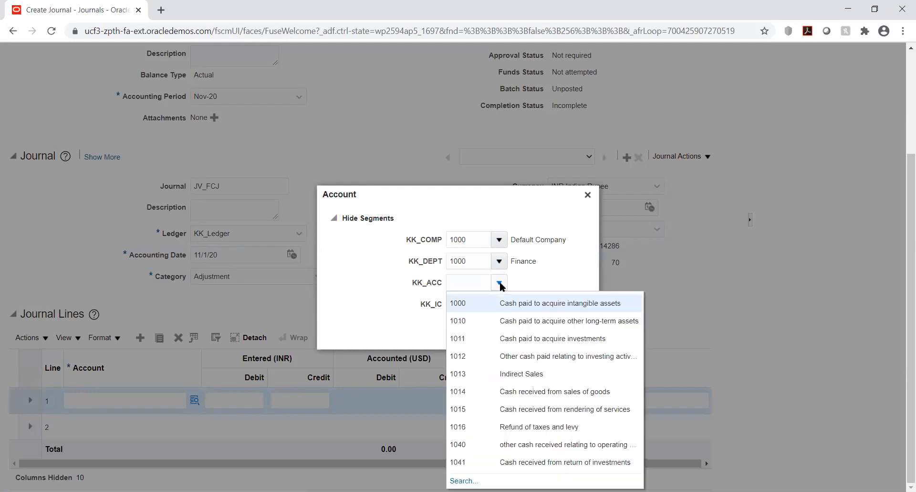
pyautogui.click(466, 480)
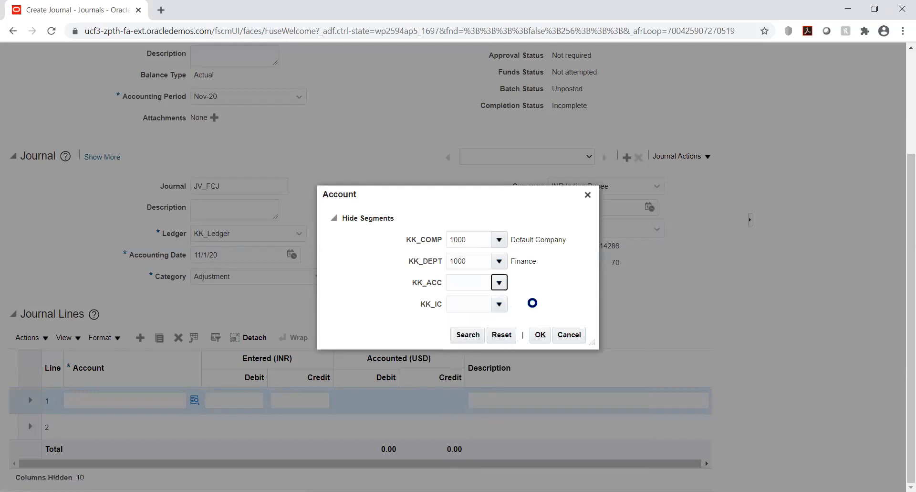
pyautogui.click(445, 270)
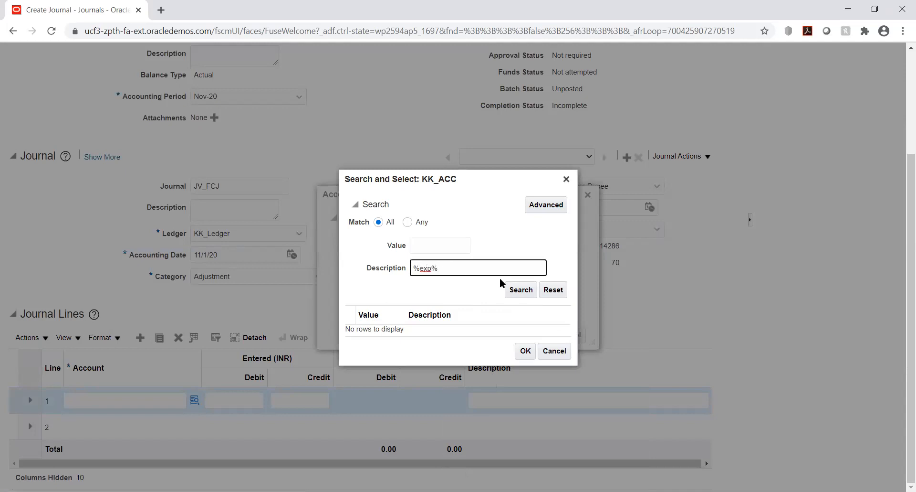
pyautogui.click(508, 288)
pyautogui.scroll(-5, 477, 315)
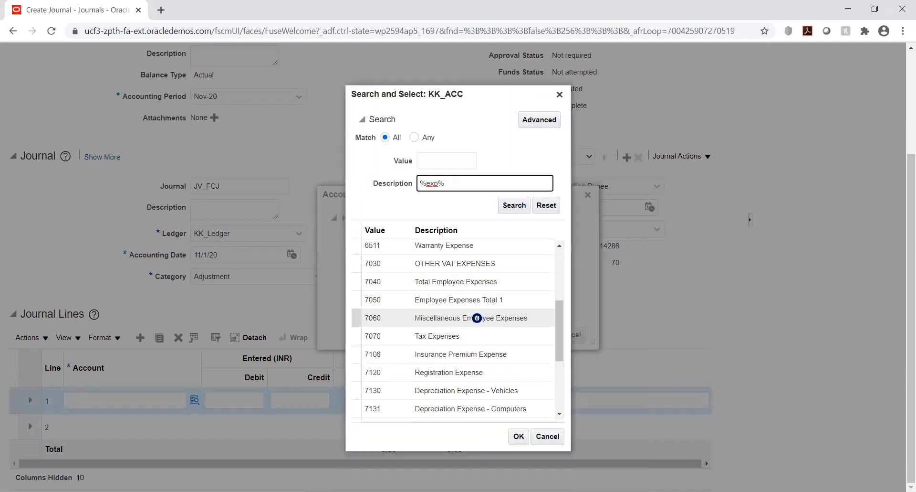
pyautogui.scroll(-3, 471, 316)
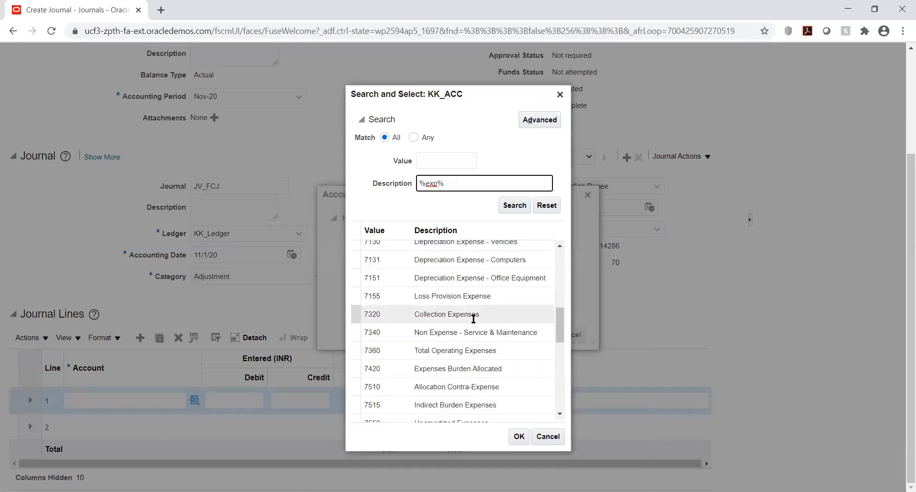
pyautogui.scroll(-2, 474, 318)
pyautogui.scroll(-2, 472, 318)
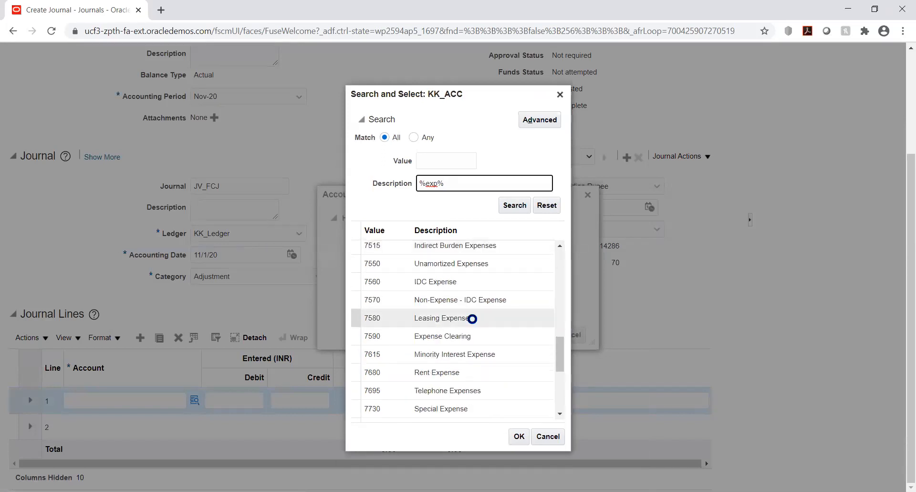
pyautogui.click(446, 370)
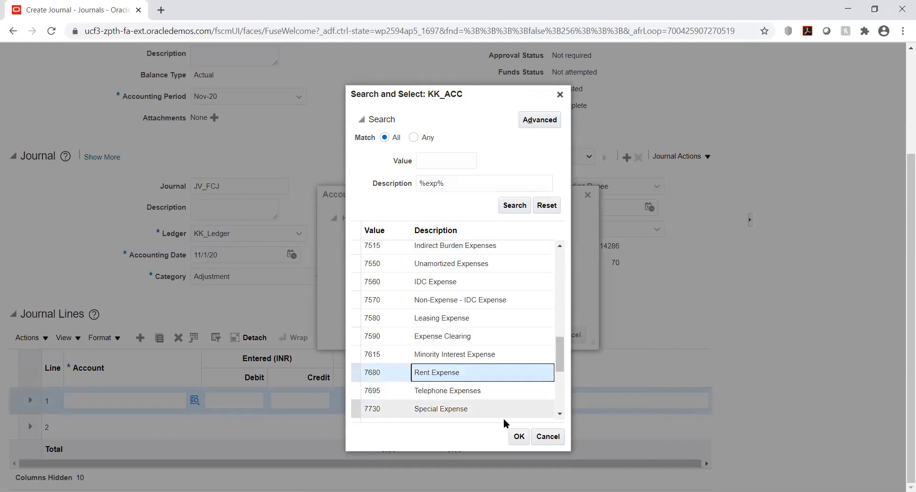
pyautogui.click(519, 436)
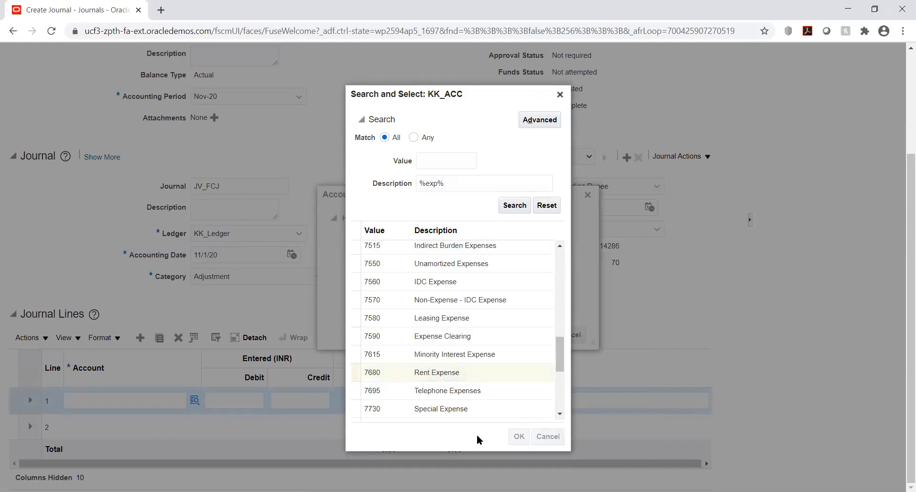
# Set line 1's KK_IC segment to 1000 Default company and accept the account combination.
pyautogui.click(500, 305)
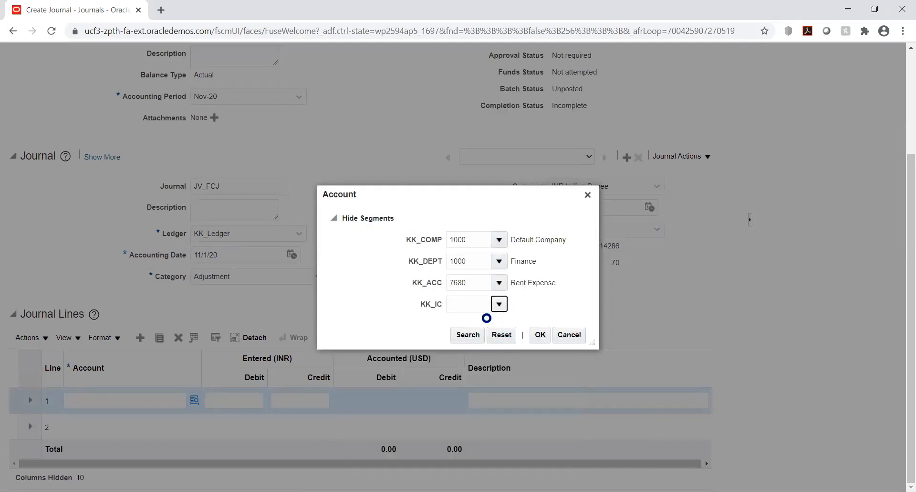
pyautogui.click(487, 321)
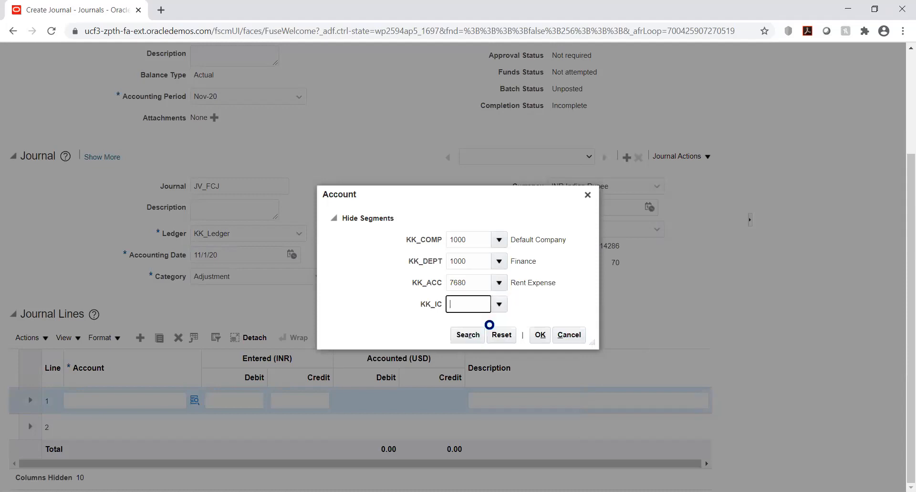
pyautogui.click(539, 332)
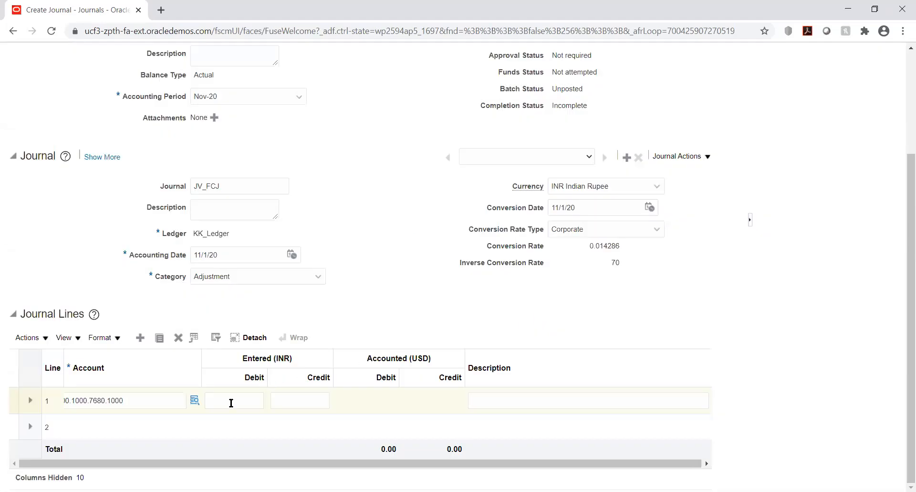
# Enter an INR debit of 15000 on journal line 1.
pyautogui.click(231, 403)
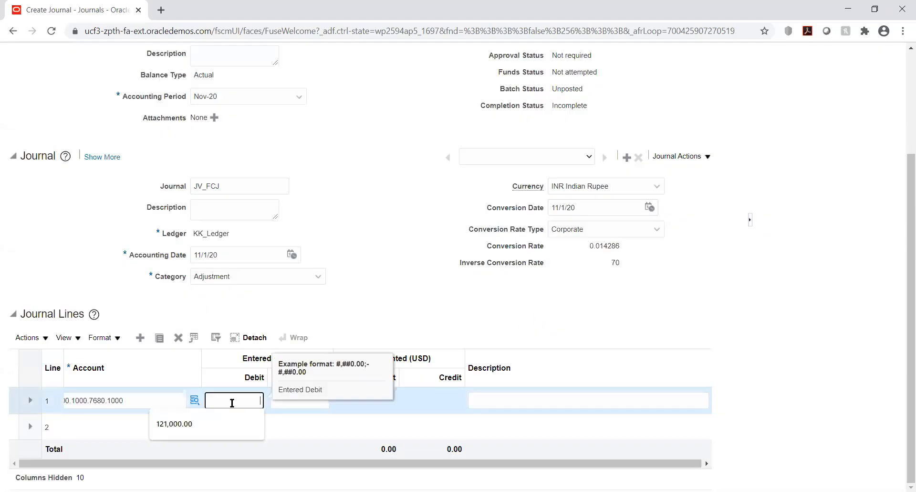
pyautogui.write('15000')
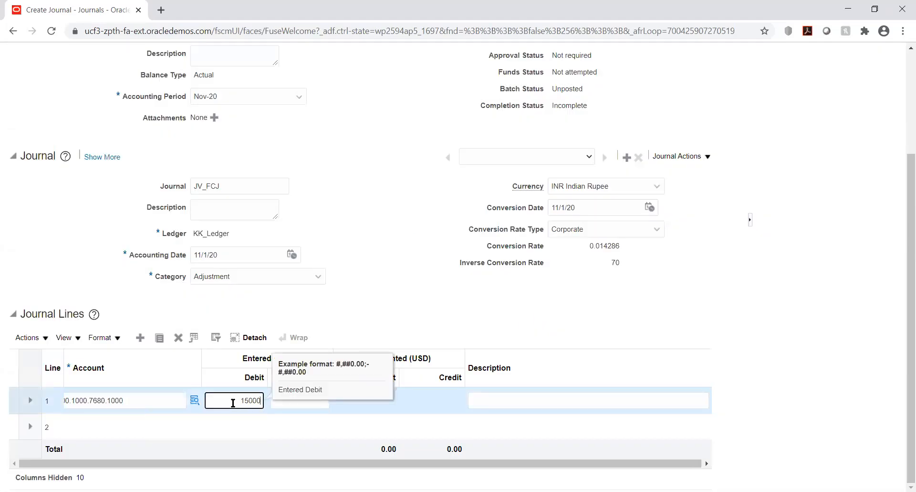
pyautogui.press('Tab')
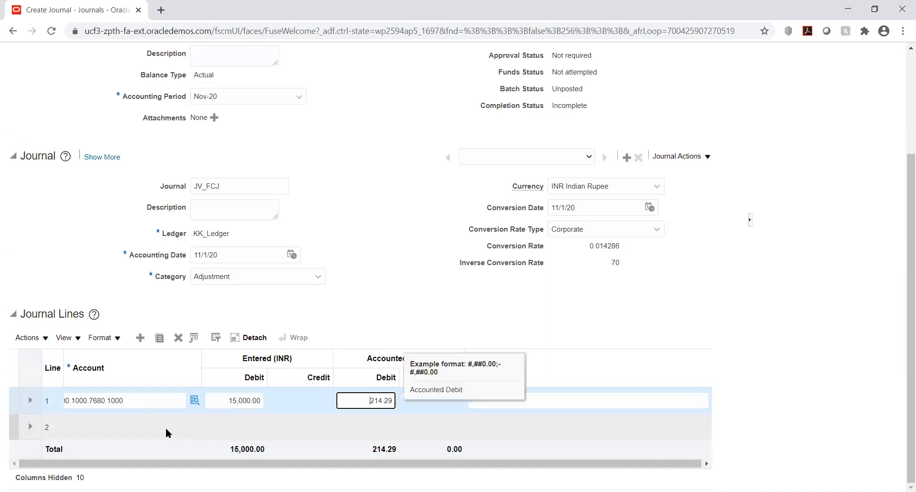
# Start the account for journal line 2 with KK_COMP 1000 Default Company and KK_DEPT 1000 Finance.
pyautogui.click(92, 431)
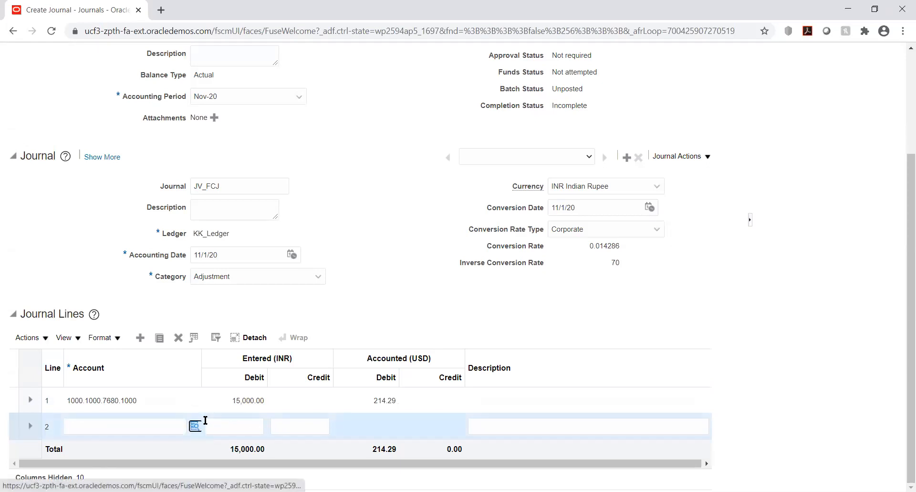
pyautogui.click(204, 422)
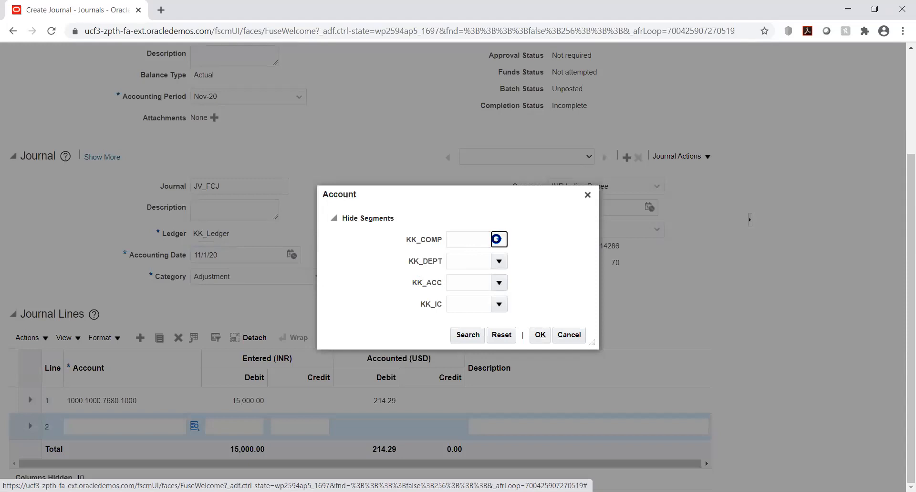
pyautogui.click(498, 239)
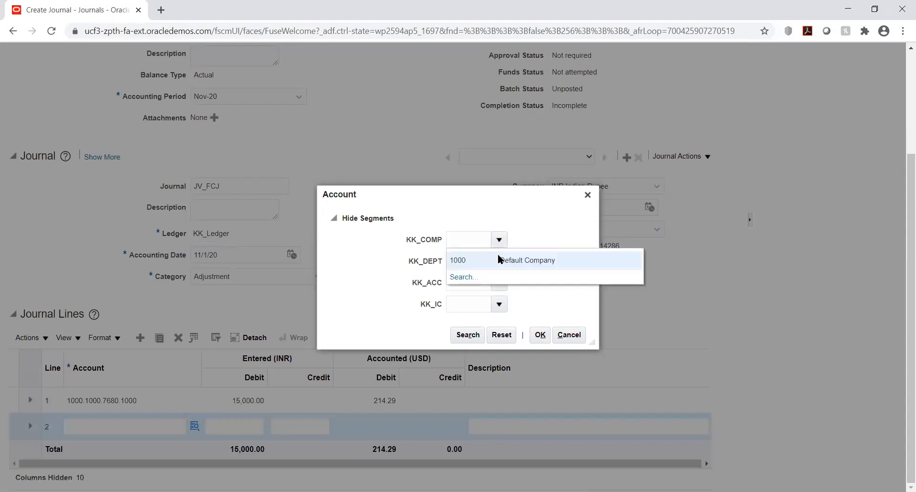
pyautogui.click(499, 259)
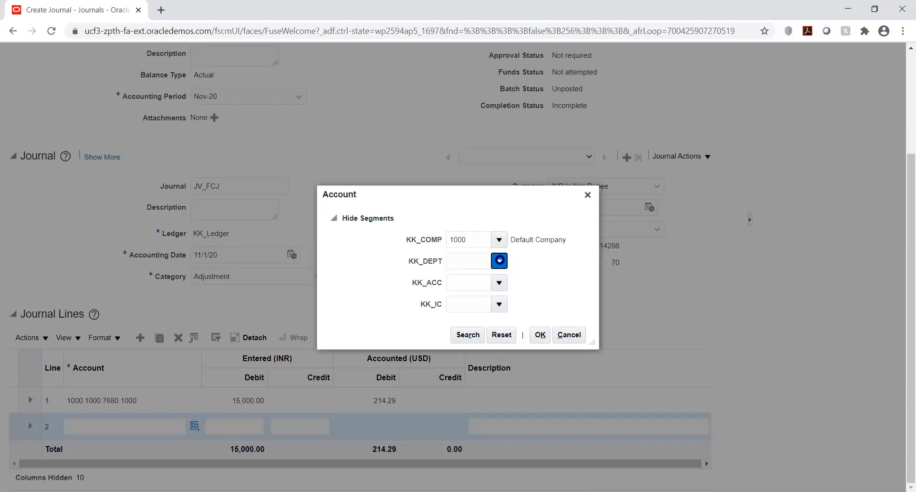
pyautogui.click(500, 260)
pyautogui.click(498, 279)
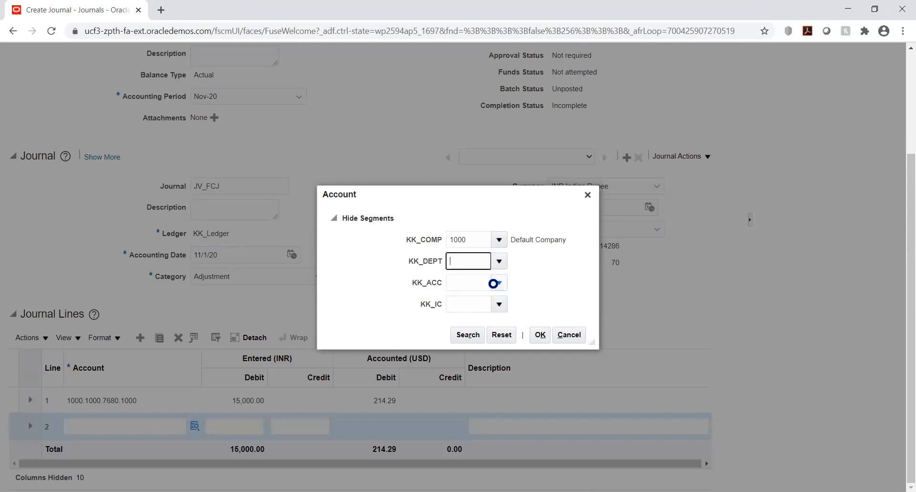
# Search the KK_ACC values by description %cash% and choose 1223 Cash for line 2.
pyautogui.click(499, 285)
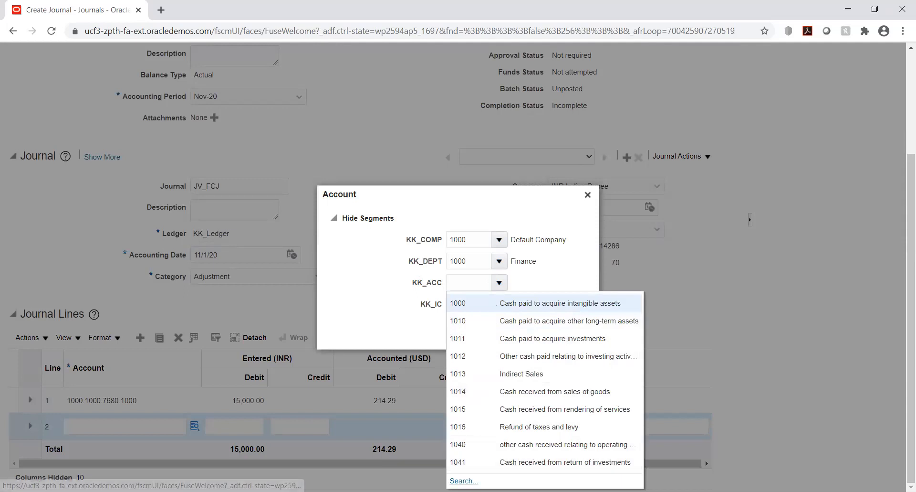
pyautogui.click(464, 477)
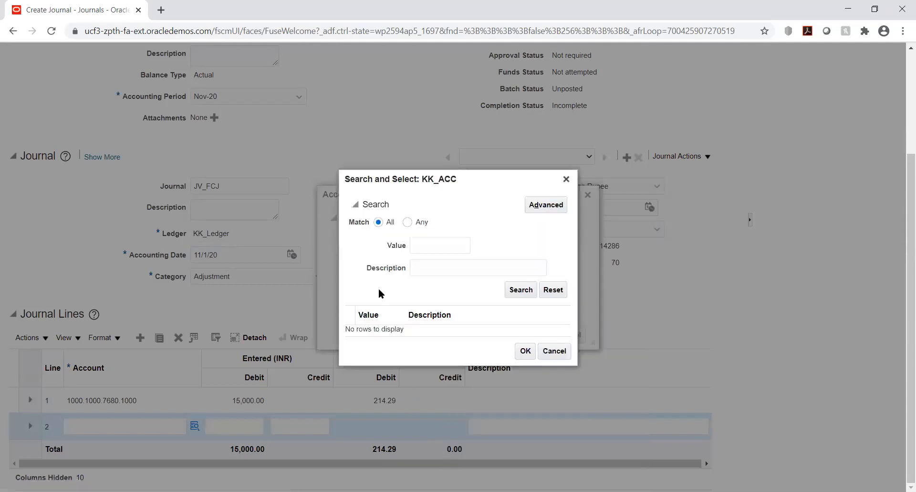
pyautogui.click(430, 267)
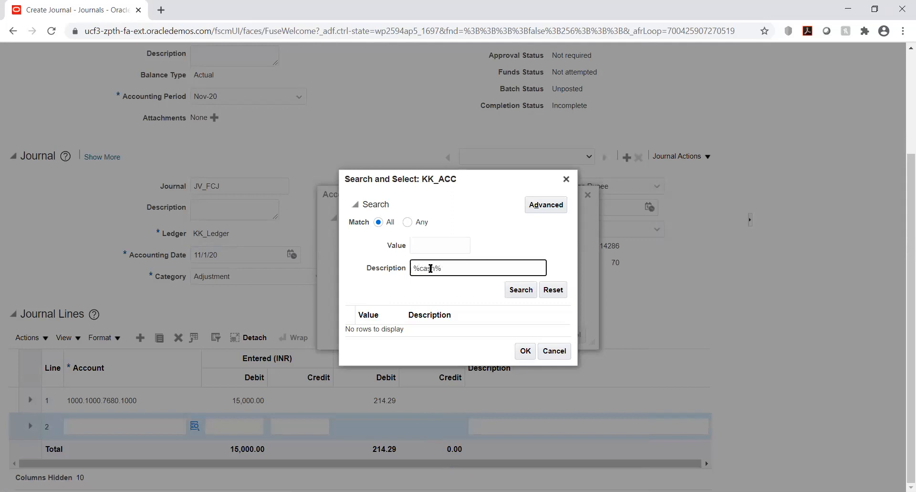
pyautogui.click(518, 290)
pyautogui.scroll(-4, 472, 320)
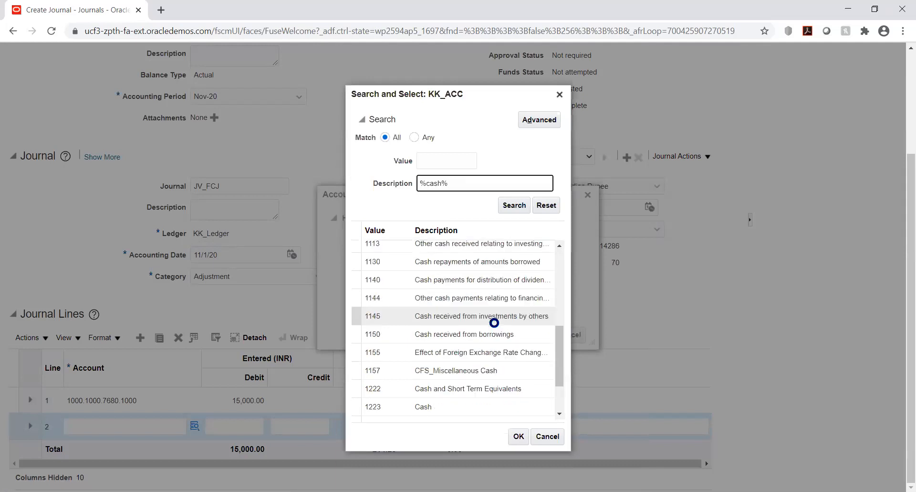
pyautogui.click(437, 400)
pyautogui.scroll(-2, 437, 399)
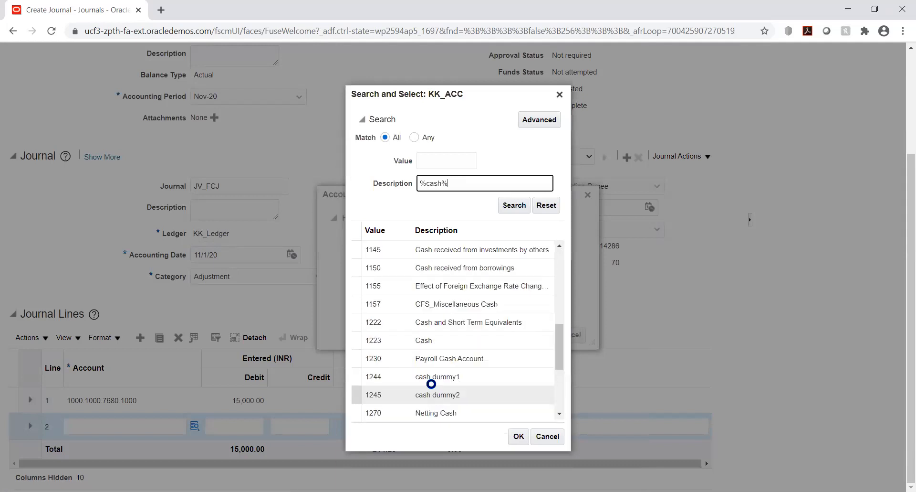
pyautogui.click(428, 341)
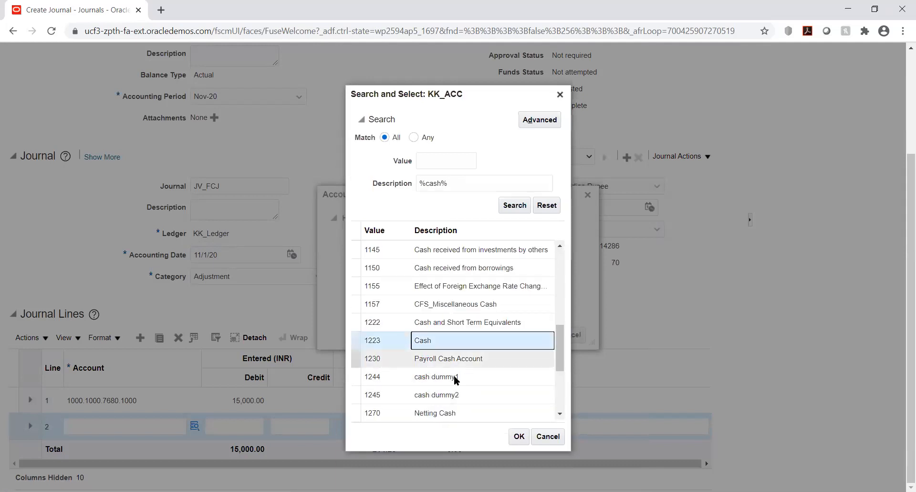
pyautogui.click(519, 435)
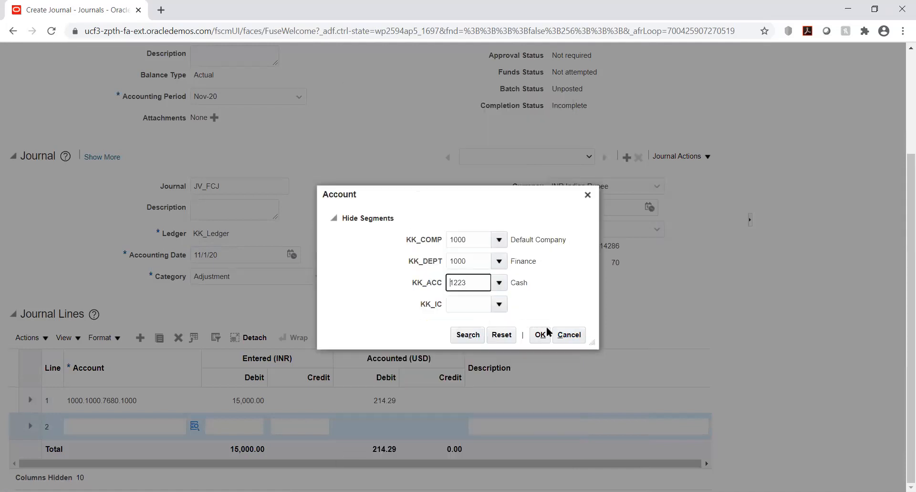
# Set line 2's KK_IC segment to 1000 Default company and accept the account combination.
pyautogui.click(498, 304)
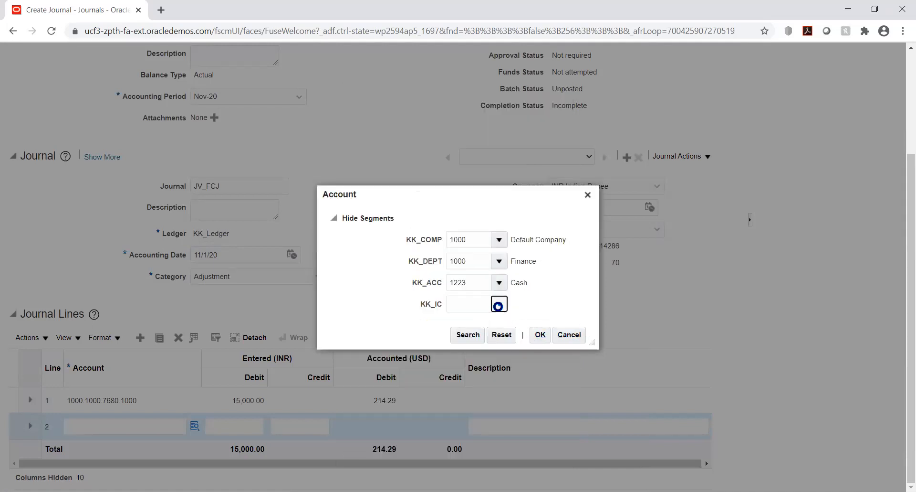
pyautogui.click(490, 323)
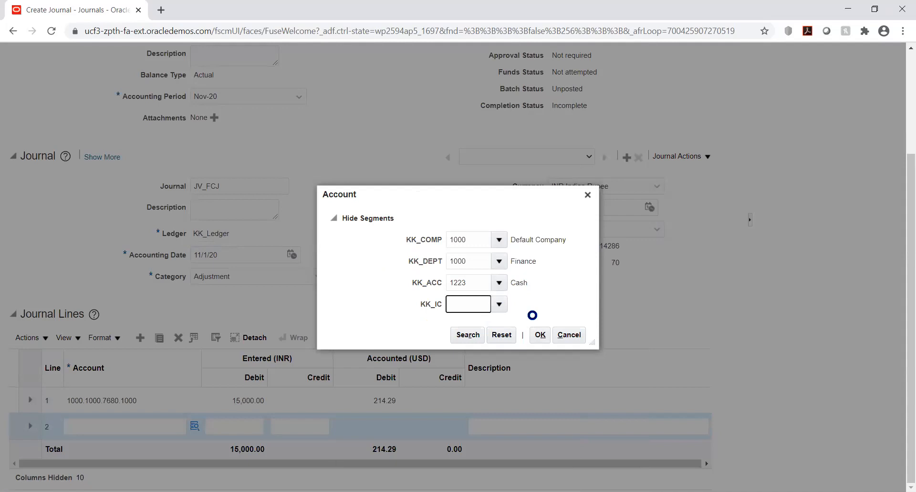
pyautogui.click(540, 334)
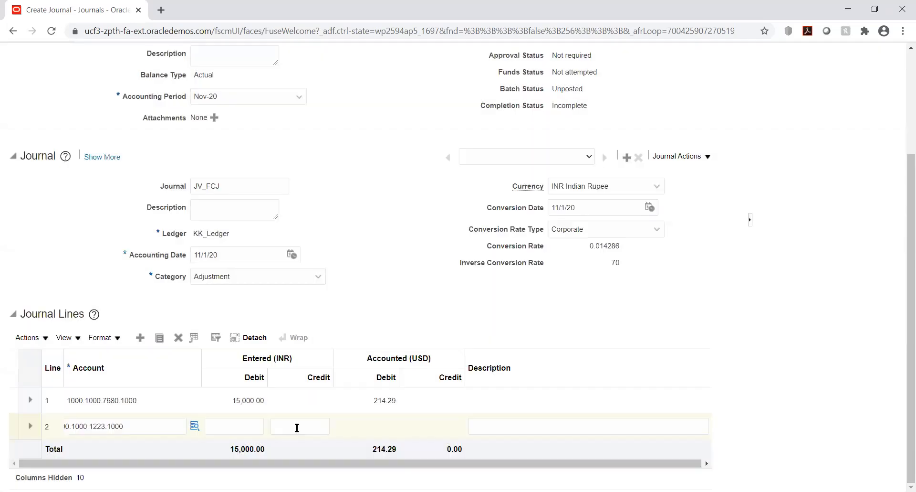
# Enter an INR credit of 15000 on journal line 2.
pyautogui.click(297, 424)
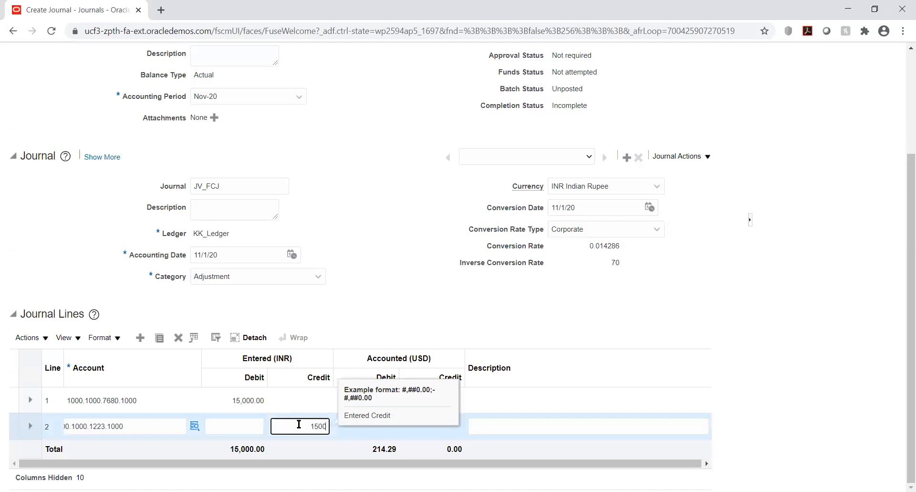
pyautogui.press('Tab')
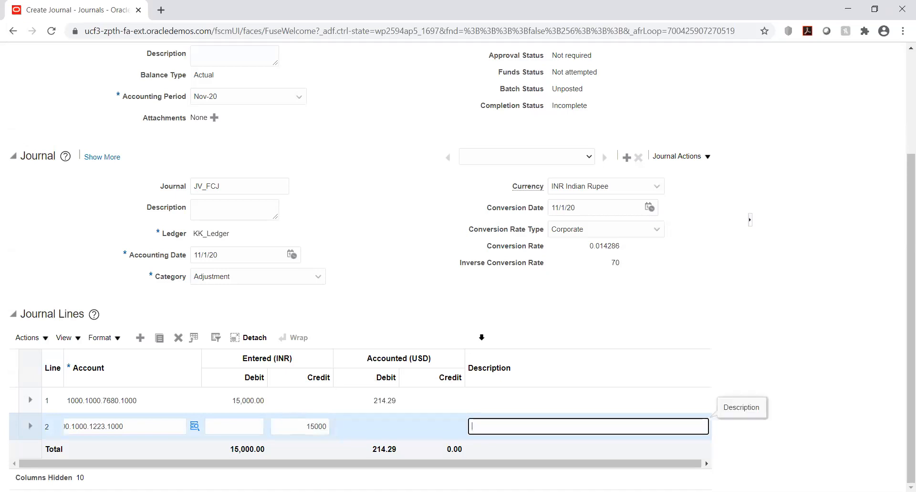
pyautogui.click(658, 290)
# Post the journal JV_FCJ, acknowledge the submission and leave the journal editor.
pyautogui.scroll(3, 812, 266)
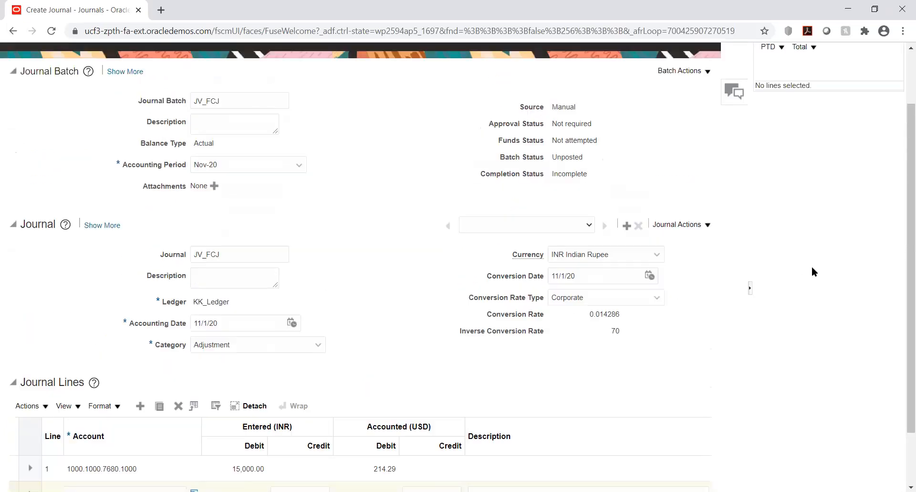
pyautogui.click(635, 103)
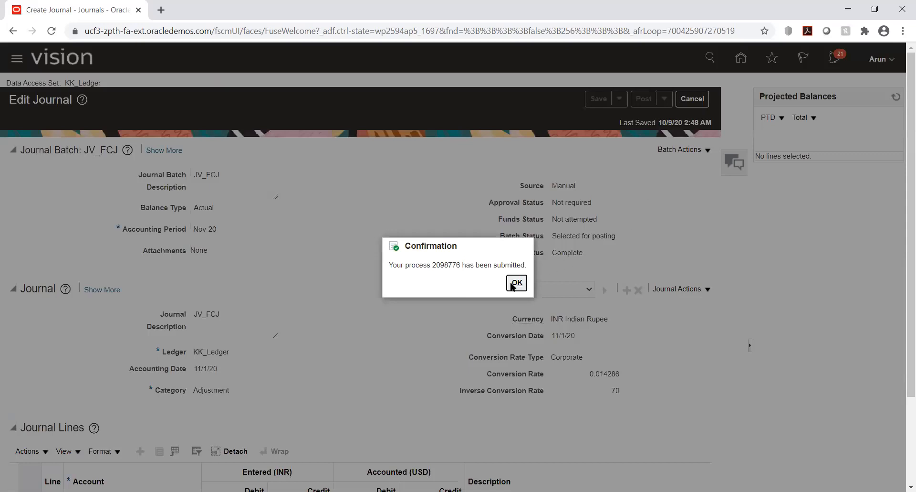
pyautogui.press('Return')
pyautogui.click(692, 99)
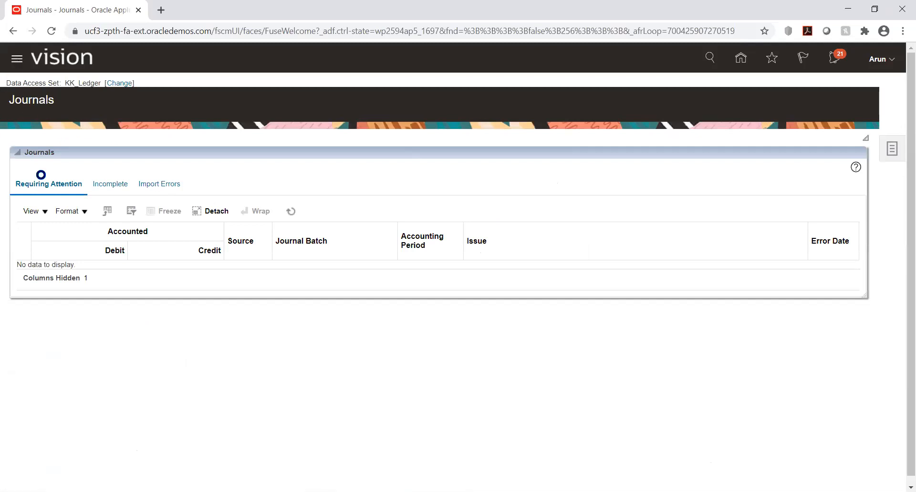
# Open Scheduled Processes and refresh the process list to check the status of the Post Journals run.
pyautogui.scroll(-9, 196, 311)
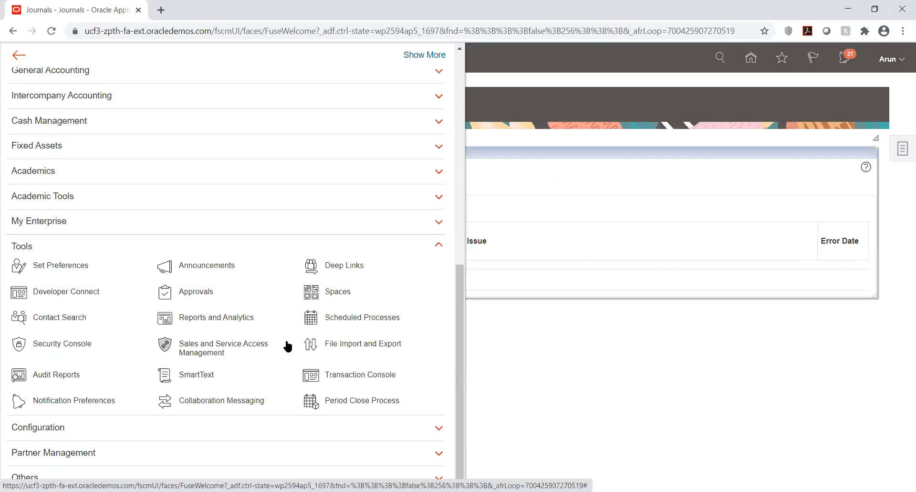
pyautogui.click(336, 315)
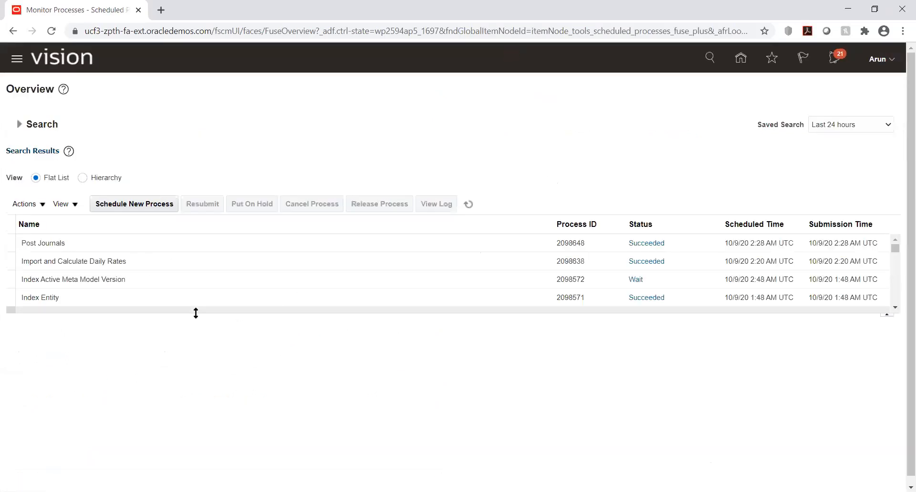
pyautogui.click(469, 204)
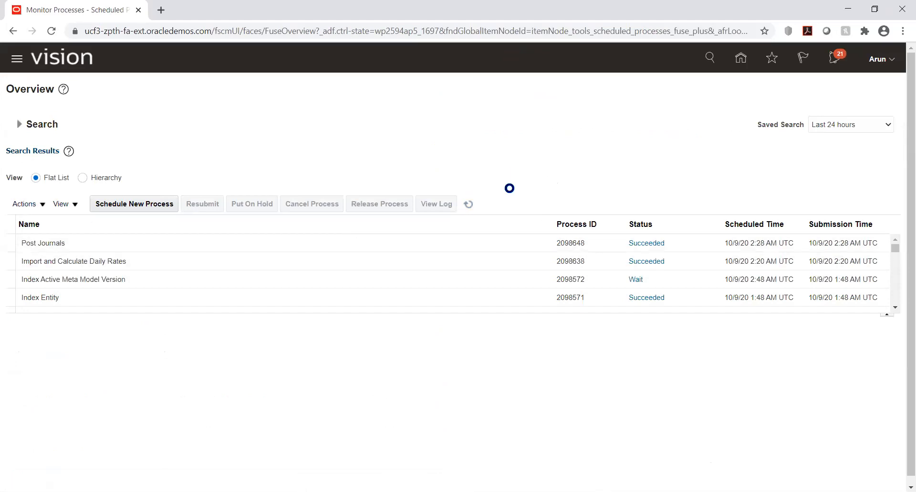
pyautogui.click(469, 203)
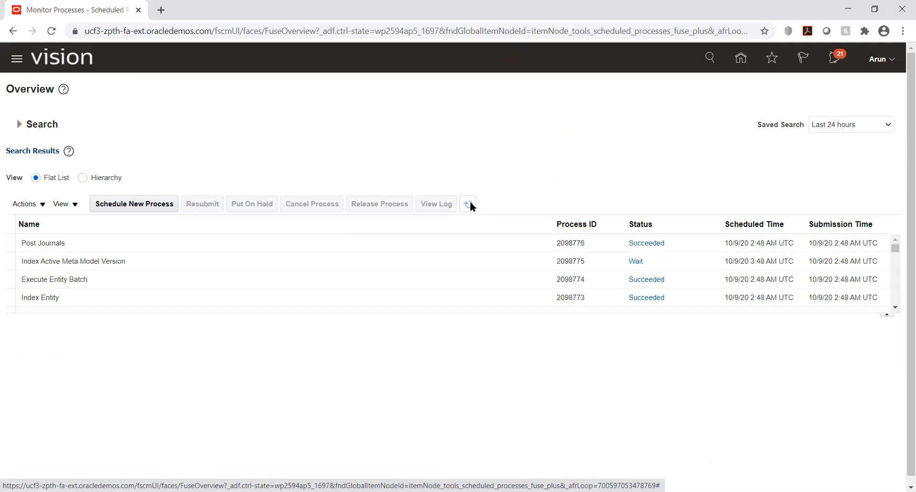
# Open the Translate Balances process for KK_Ledger from the General Accounting Dashboard.
pyautogui.click(741, 58)
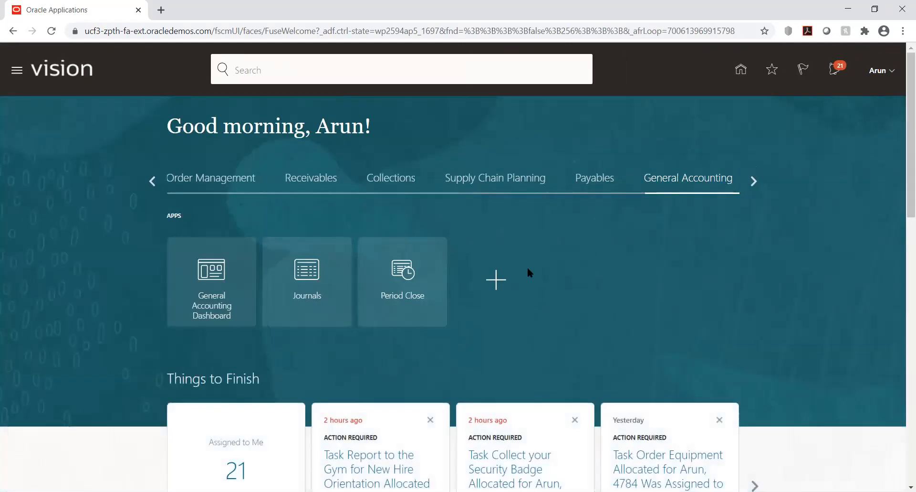
pyautogui.click(210, 278)
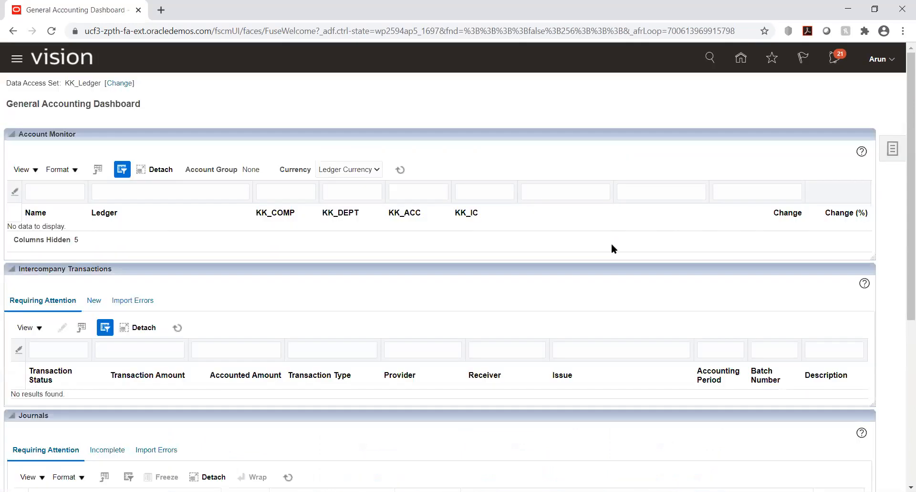
pyautogui.click(890, 154)
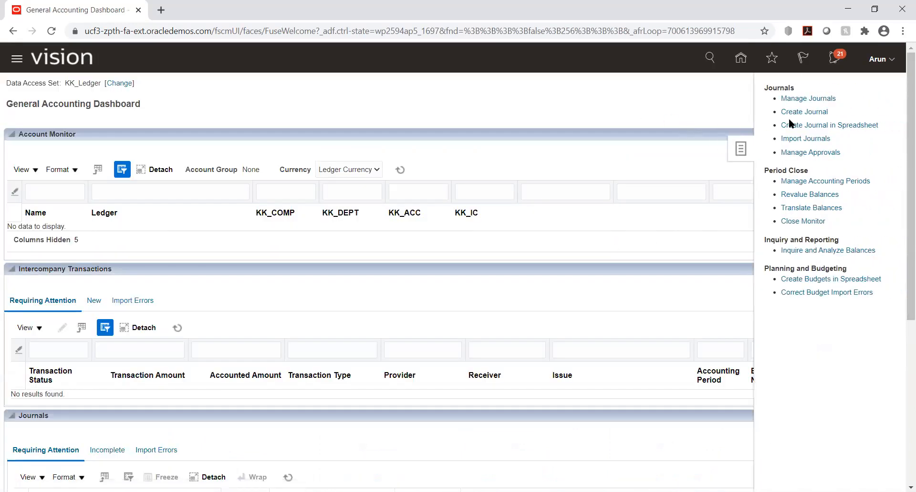
pyautogui.click(792, 207)
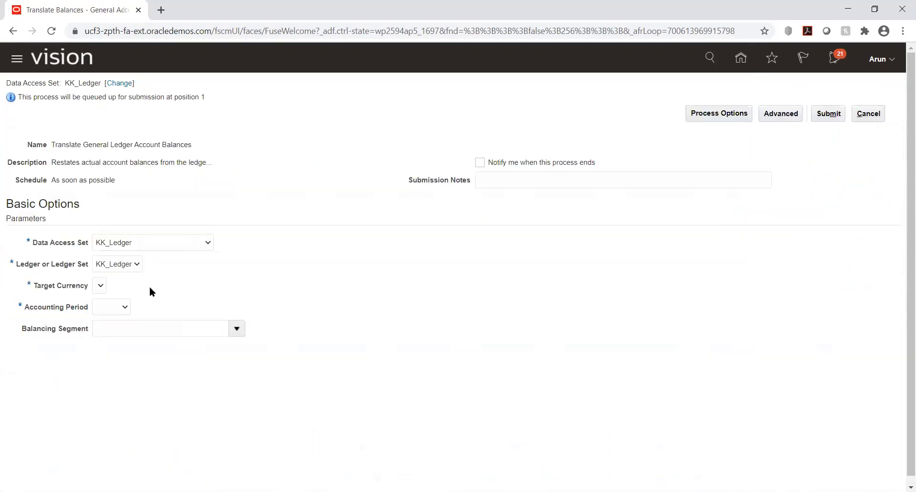
# Try to choose a target currency for the balance translation and cancel the process request.
pyautogui.click(100, 285)
pyautogui.click(100, 286)
pyautogui.click(98, 285)
pyautogui.click(370, 266)
pyautogui.click(870, 114)
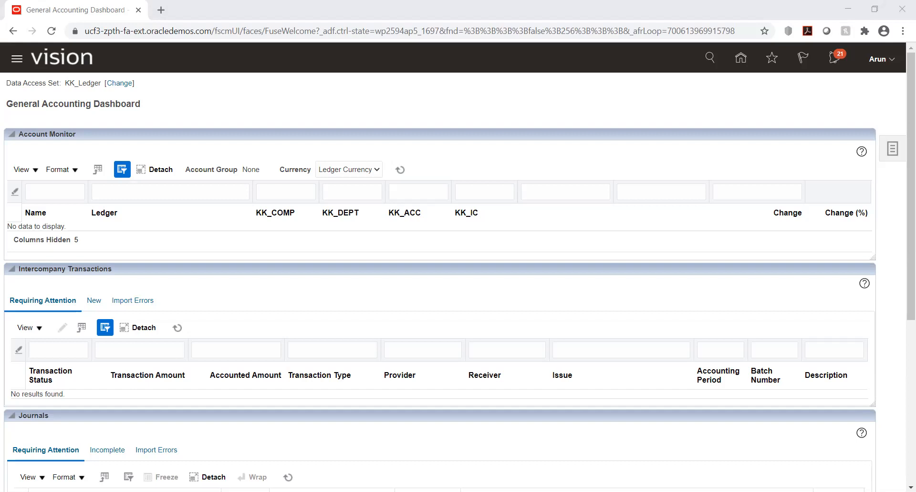
pyautogui.click(852, 200)
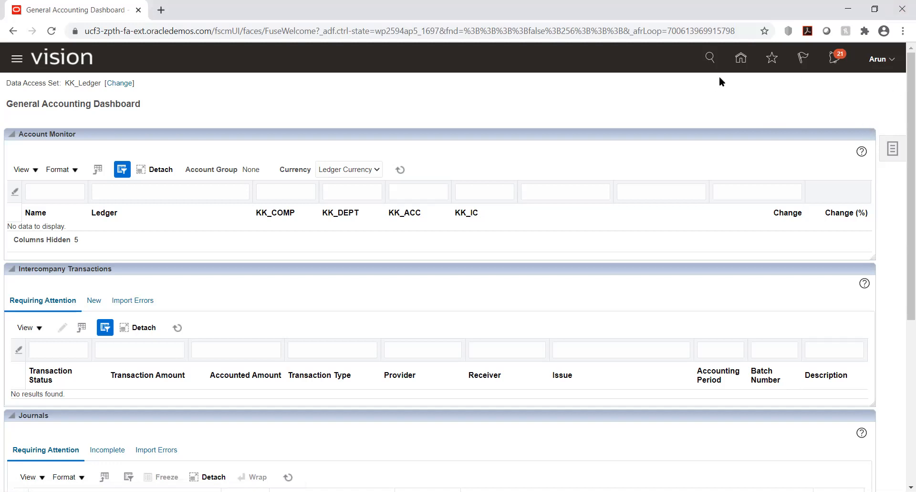
# Go to Setup and Maintenance and open the KK Implementation project from the implementation projects.
pyautogui.click(741, 58)
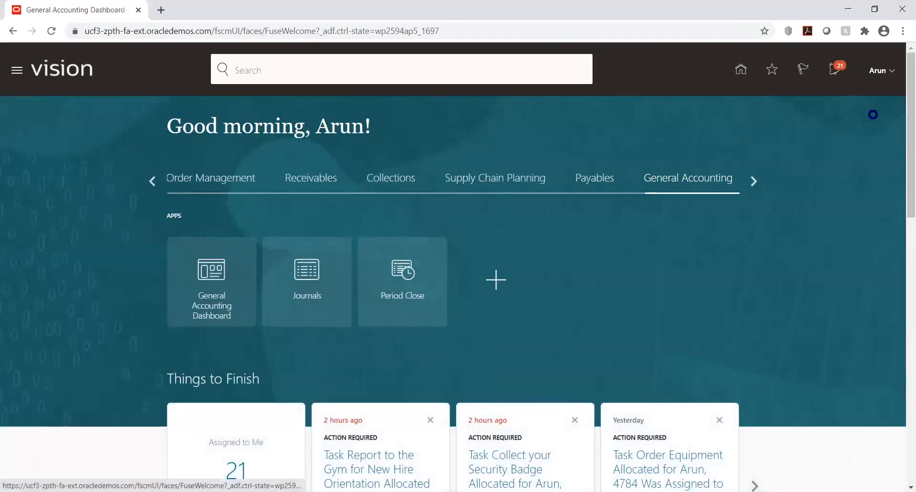
pyautogui.click(701, 245)
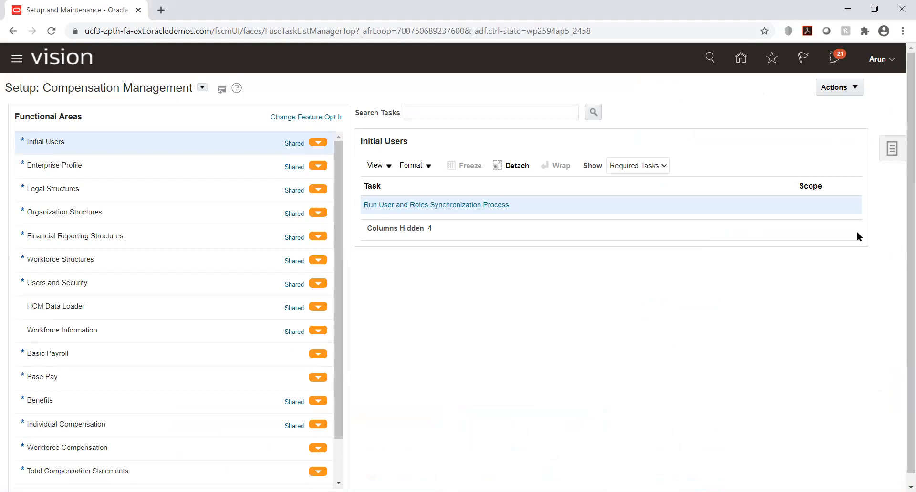
pyautogui.click(883, 162)
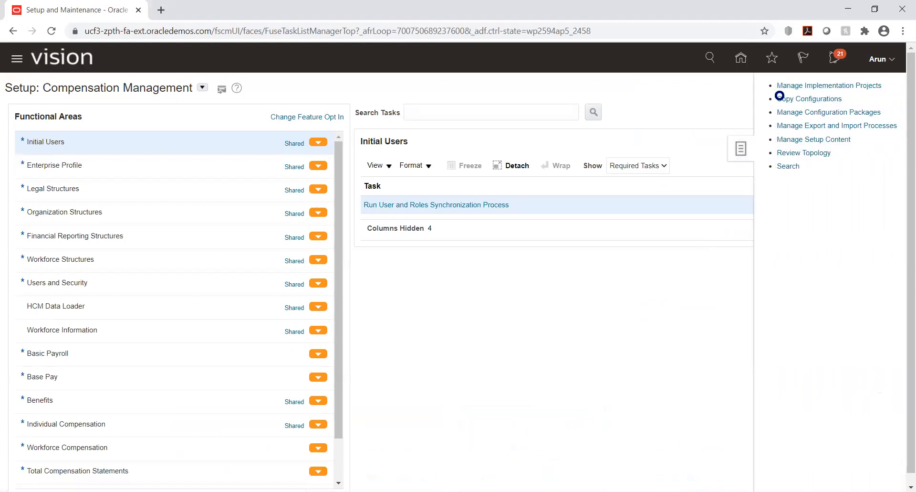
pyautogui.click(782, 86)
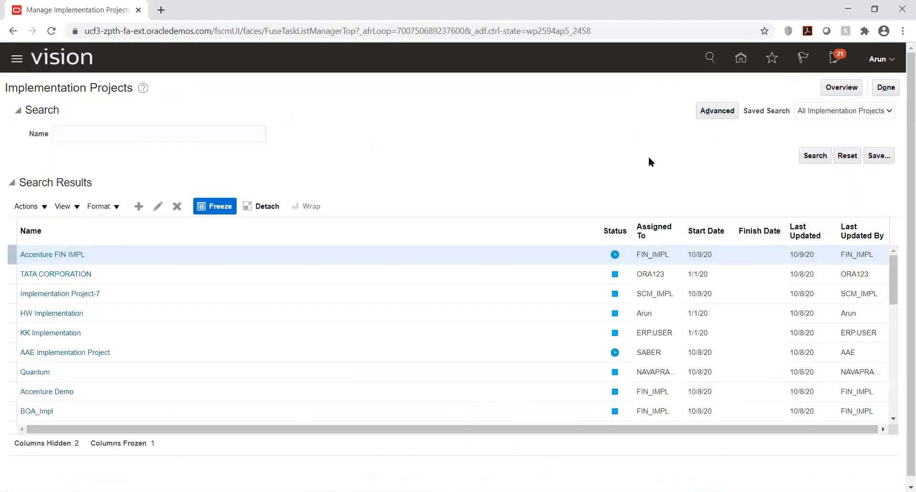
pyautogui.click(51, 332)
pyautogui.click(52, 332)
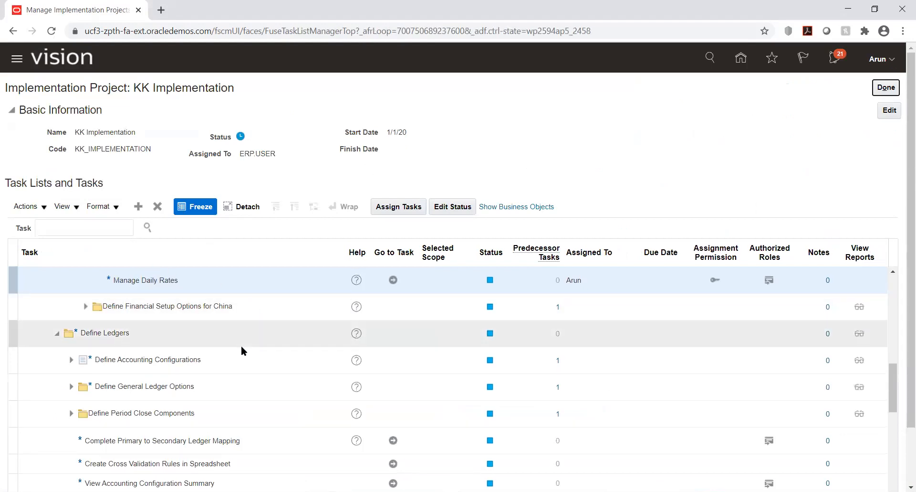
# Expand Define Budgetary Controls in the project's task list and open the Manage Budgetary Control task.
pyautogui.scroll(-3, 203, 324)
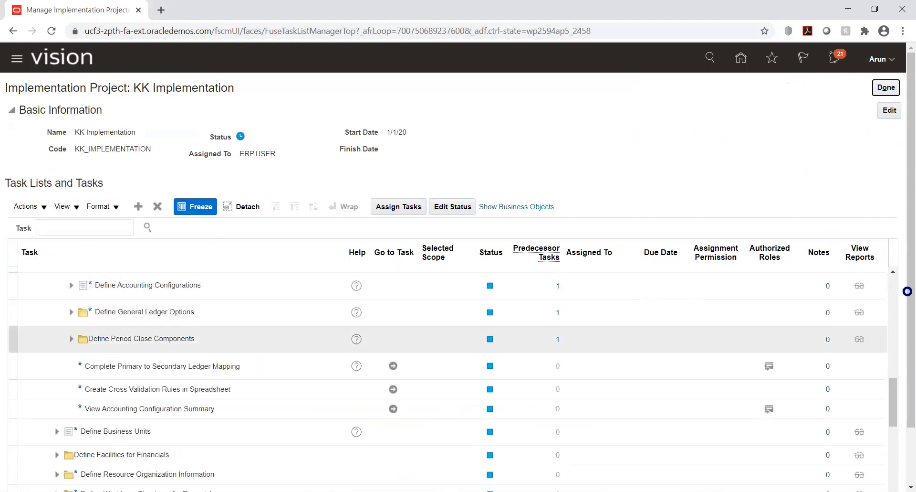
pyautogui.scroll(-1, 895, 379)
pyautogui.moveTo(894, 341); pyautogui.dragTo(887, 367)
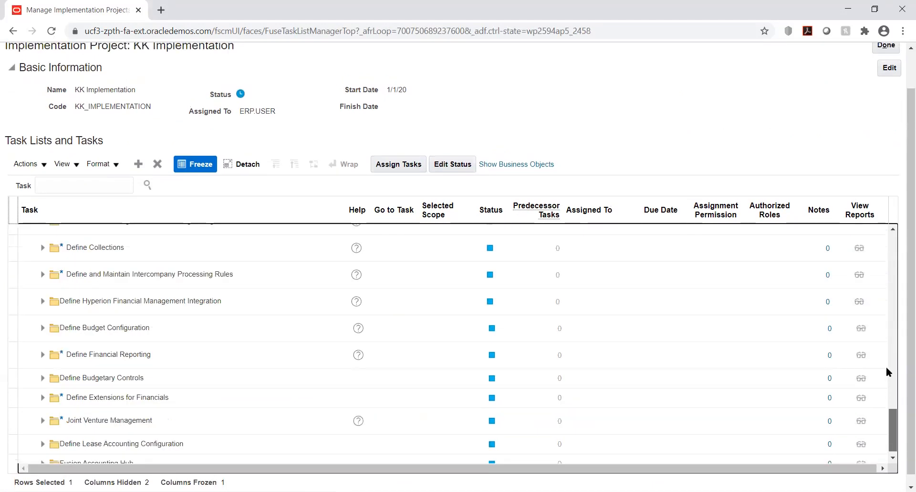
pyautogui.click(42, 384)
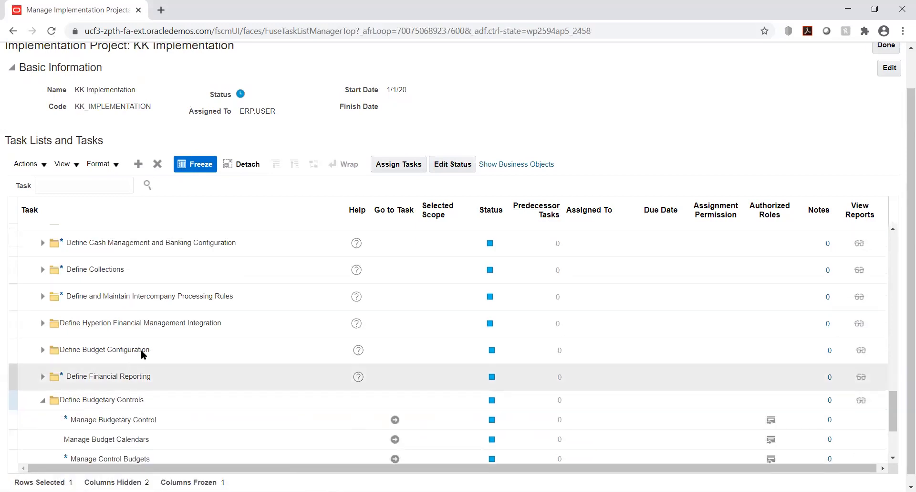
pyautogui.scroll(-2, 143, 351)
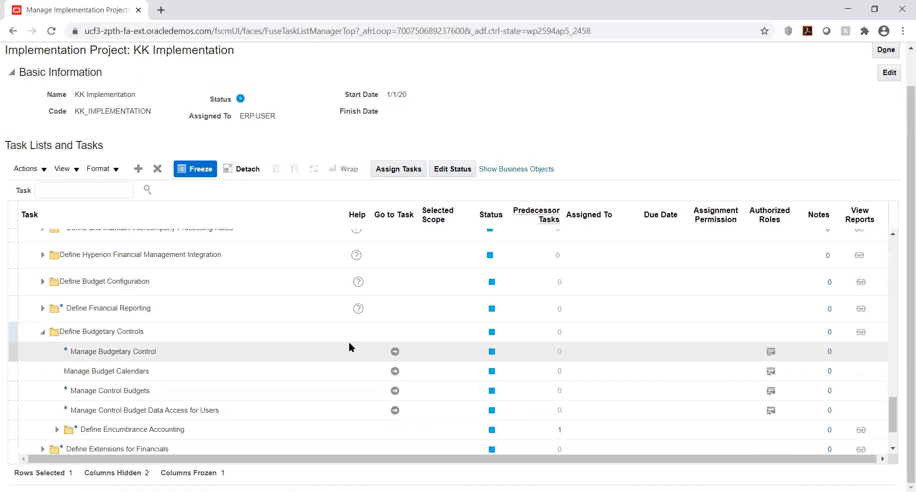
pyautogui.click(395, 352)
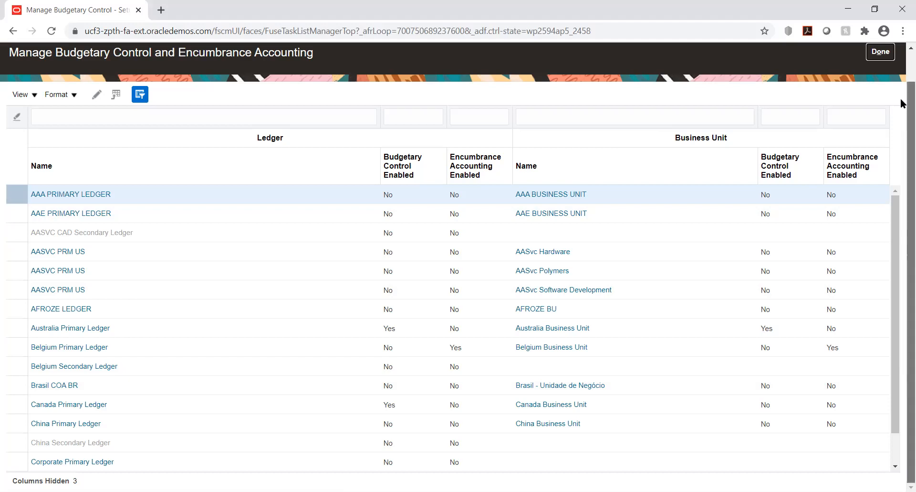
# Leave the budgetary control page for the home page and reopen the KK Implementation project through Setup and Maintenance.
pyautogui.scroll(2, 901, 103)
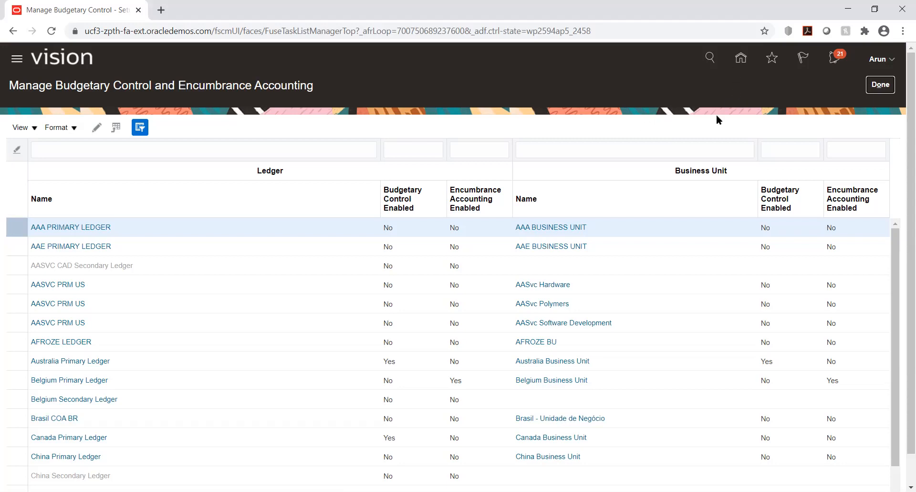
pyautogui.click(741, 61)
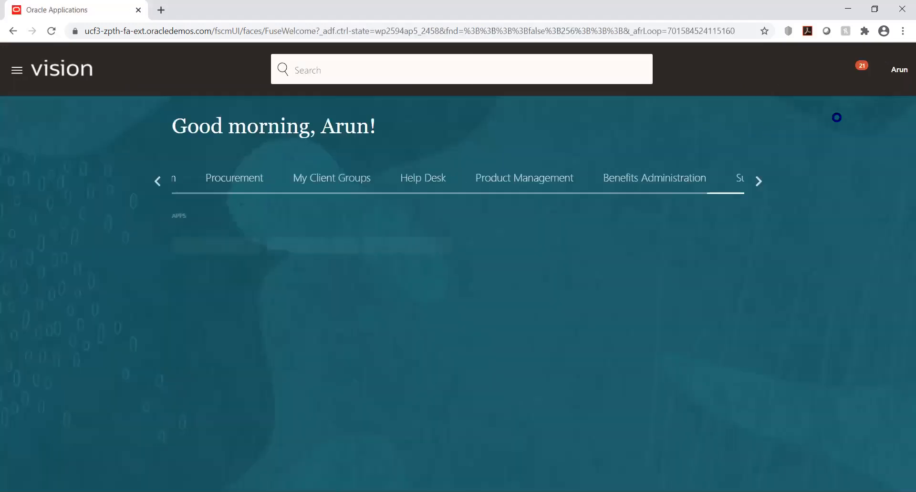
pyautogui.click(889, 71)
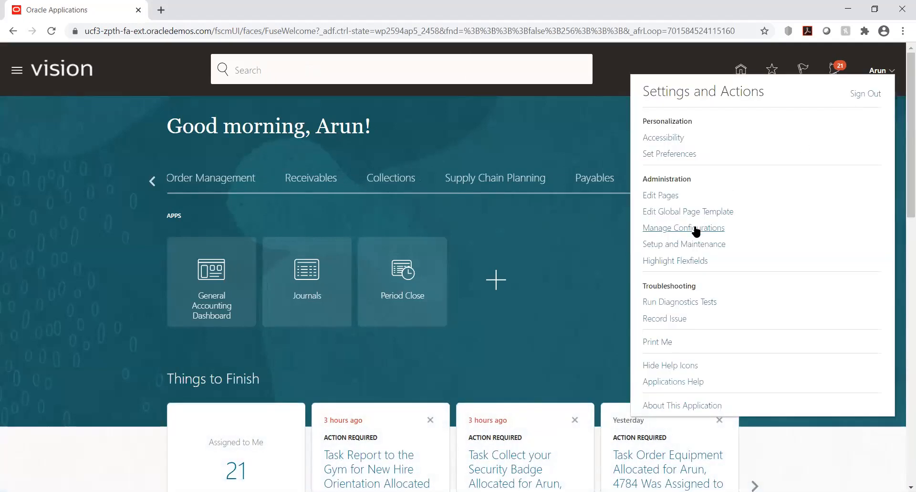
pyautogui.click(676, 243)
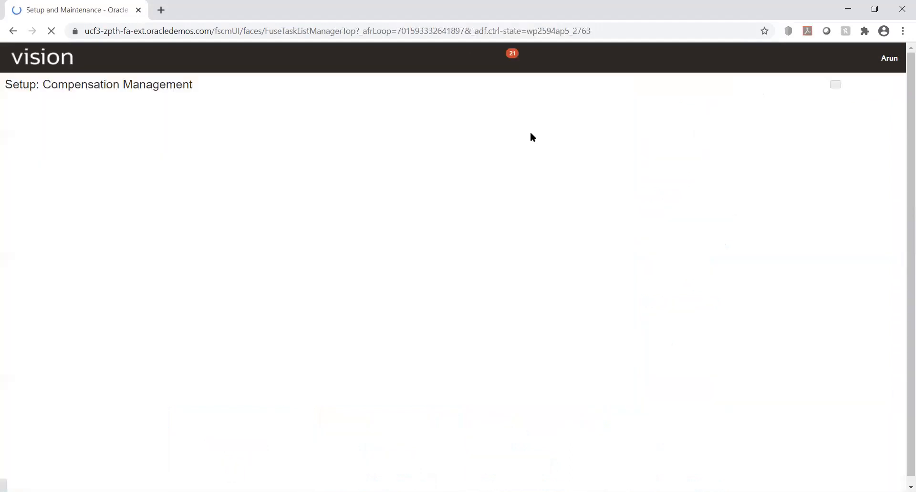
pyautogui.click(893, 150)
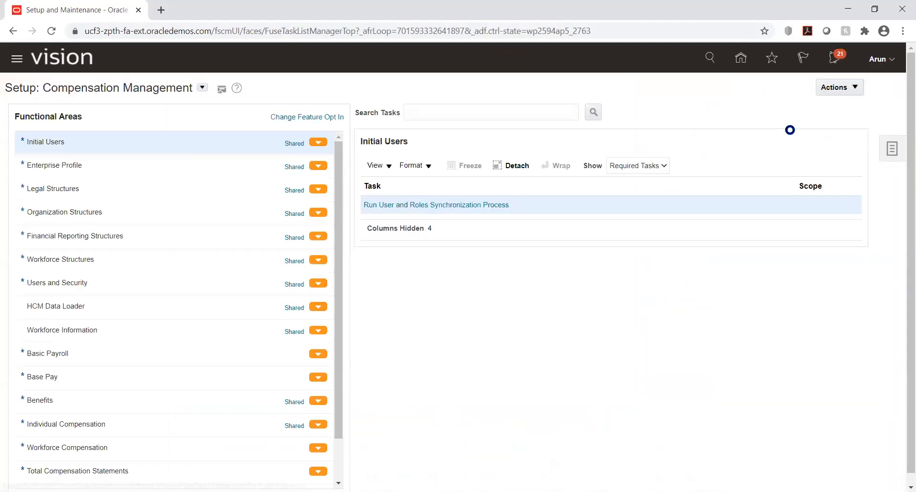
pyautogui.click(790, 86)
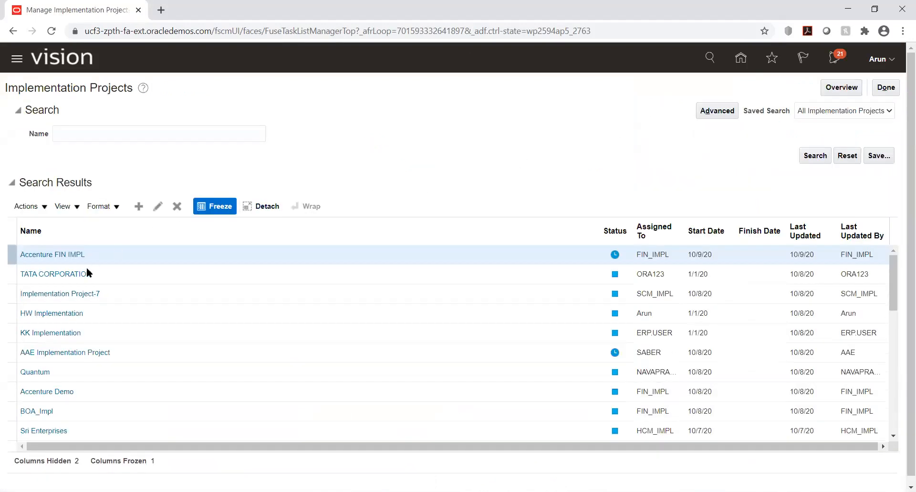
pyautogui.click(57, 329)
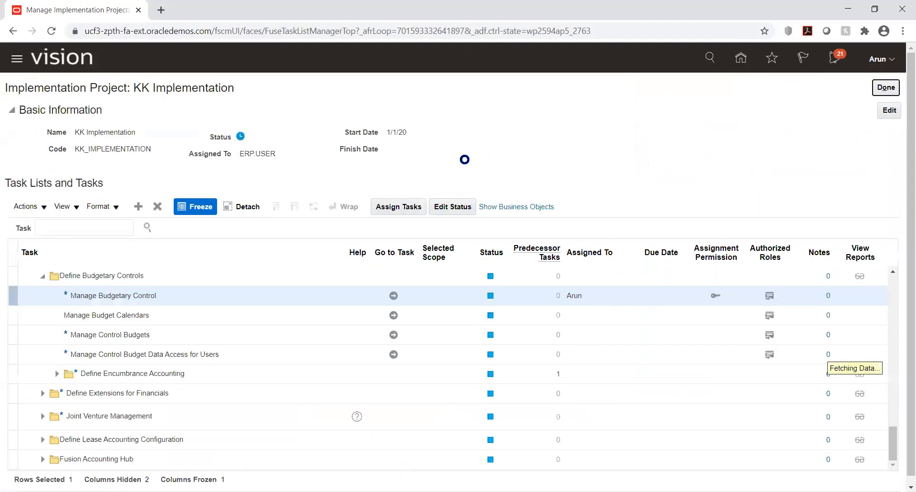
# Expand Define Chart of Accounts in the project's task list and open the Manage Chart of Accounts Structures task.
pyautogui.scroll(5, 387, 360)
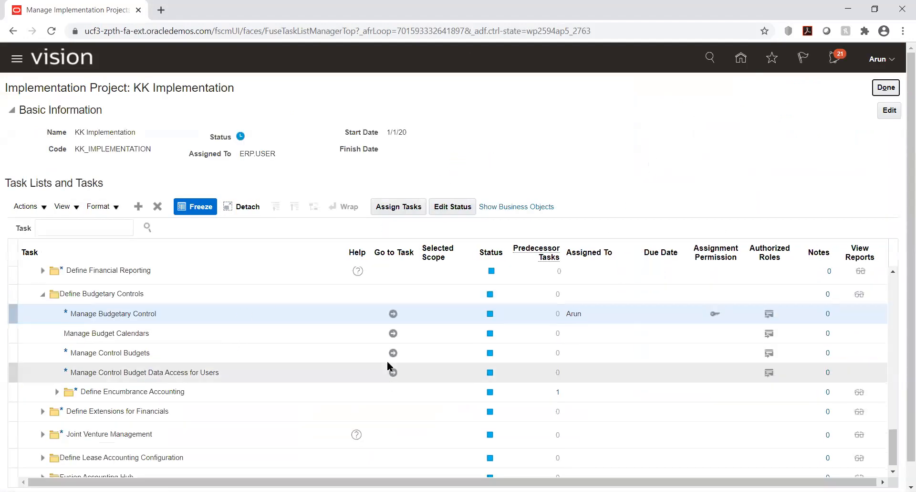
pyautogui.scroll(10, 280, 341)
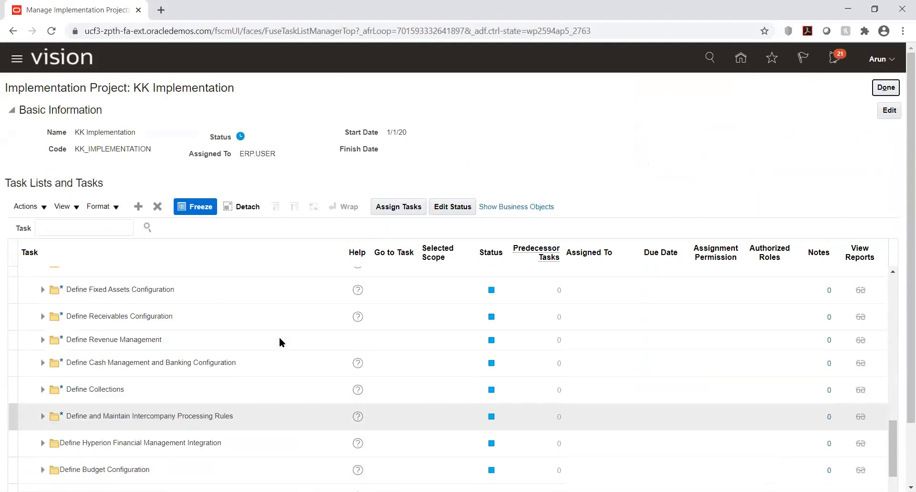
pyautogui.click(280, 338)
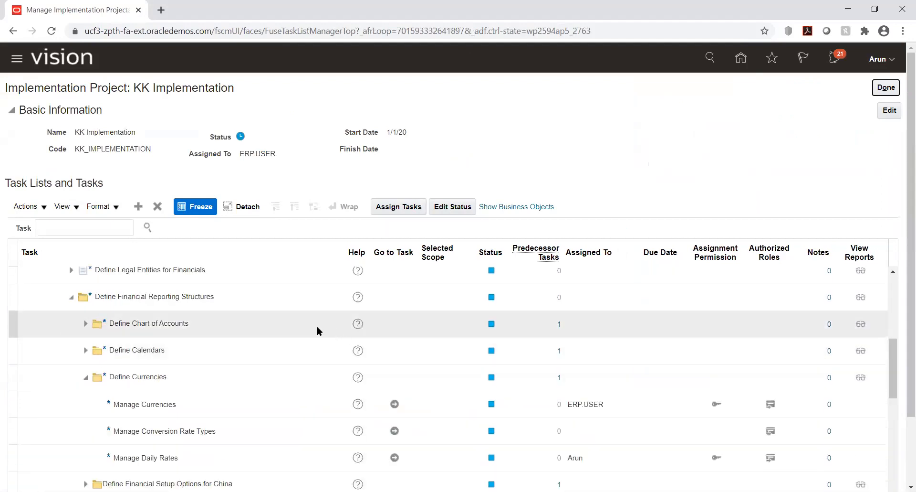
pyautogui.scroll(3, 188, 315)
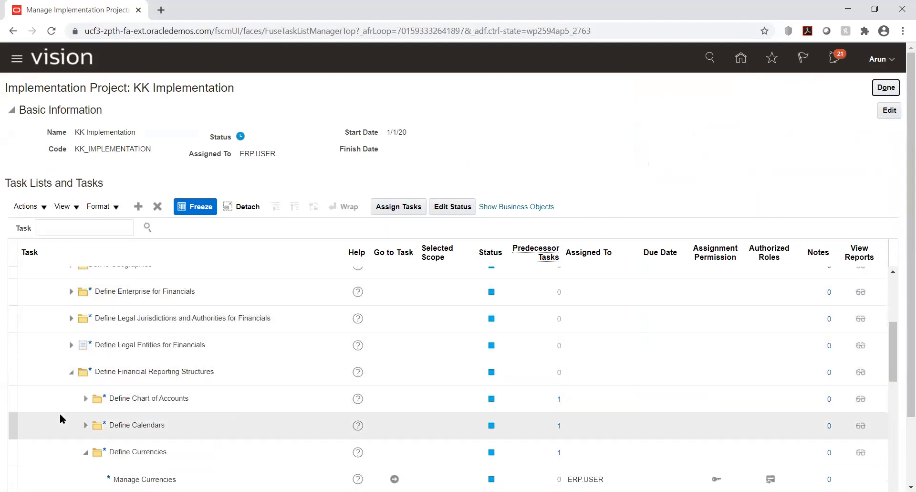
pyautogui.scroll(-3, 71, 389)
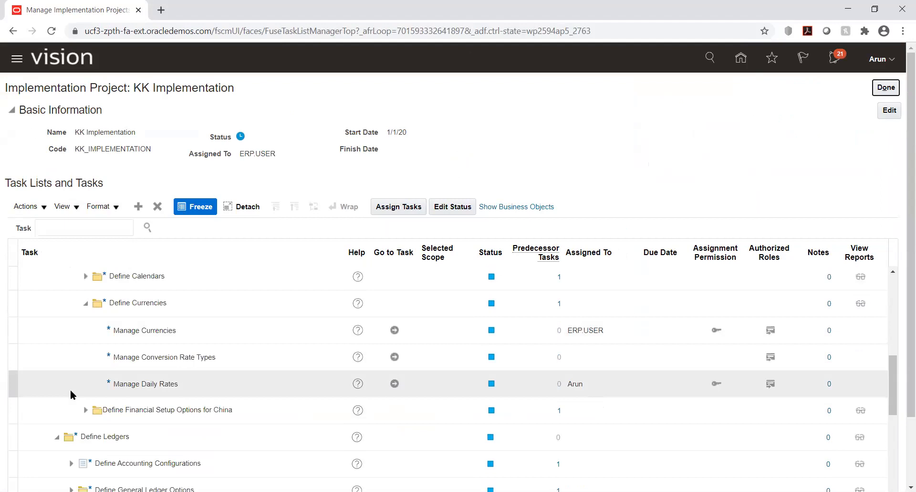
pyautogui.scroll(-5, 76, 358)
pyautogui.scroll(-3, 118, 344)
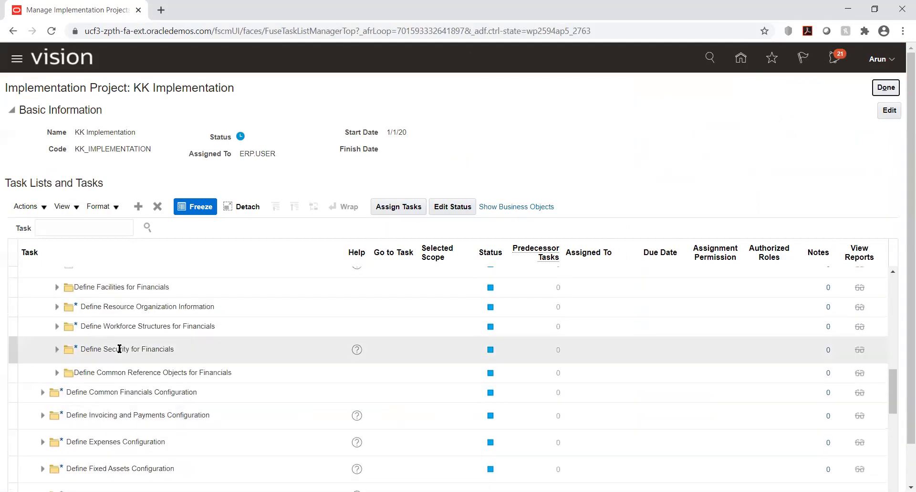
pyautogui.scroll(8, 118, 348)
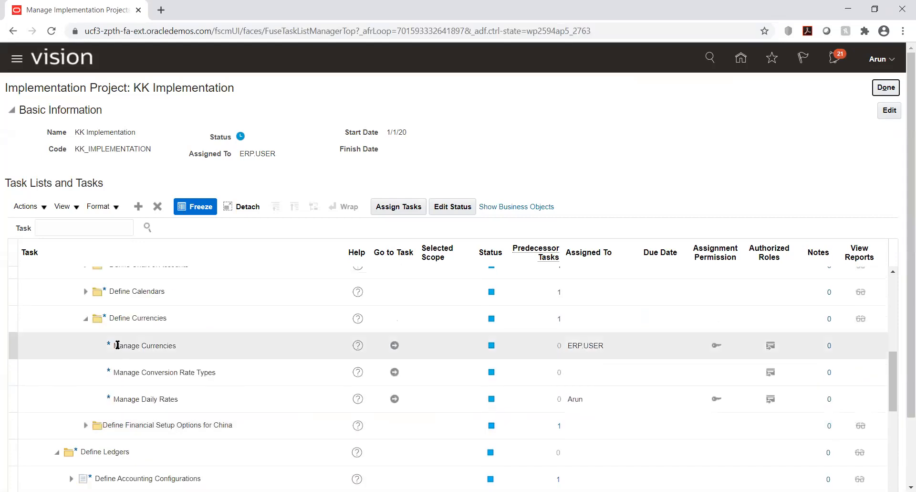
pyautogui.scroll(3, 117, 343)
pyautogui.click(91, 338)
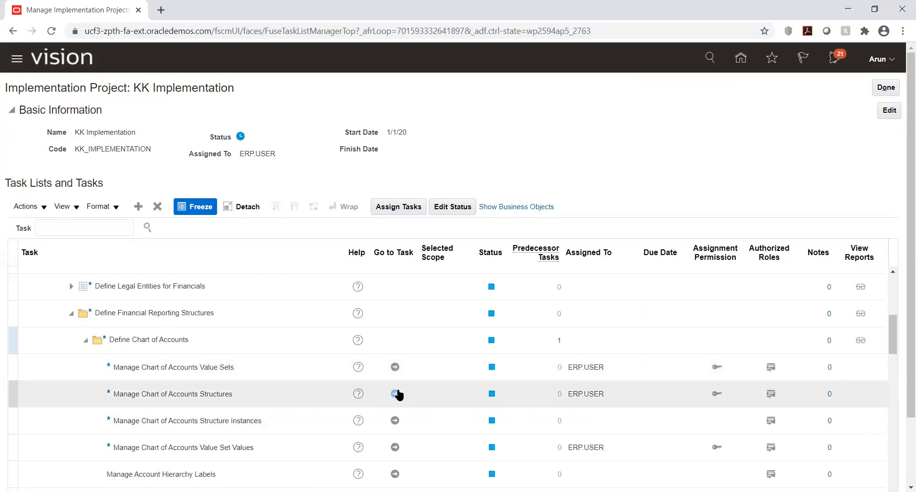
pyautogui.click(395, 393)
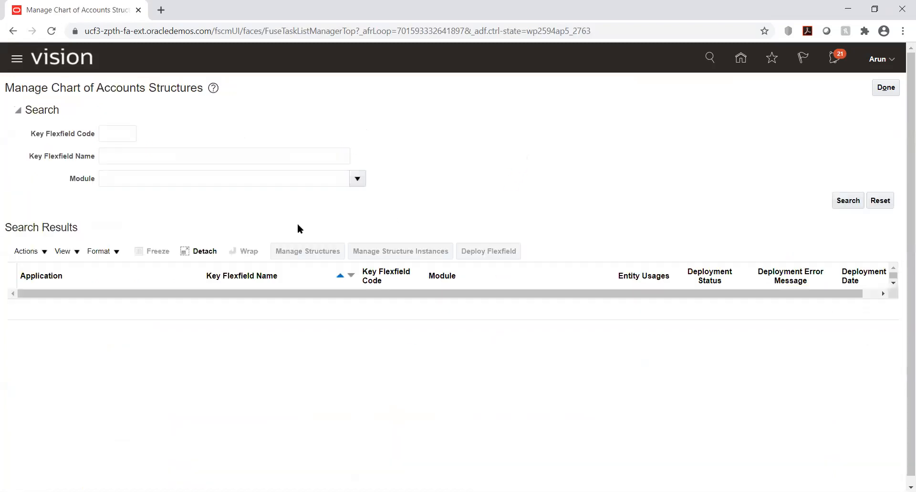
# Search for the key flexfields and open the structures of the General Ledger Accounting Flexfield.
pyautogui.click(847, 202)
pyautogui.click(210, 303)
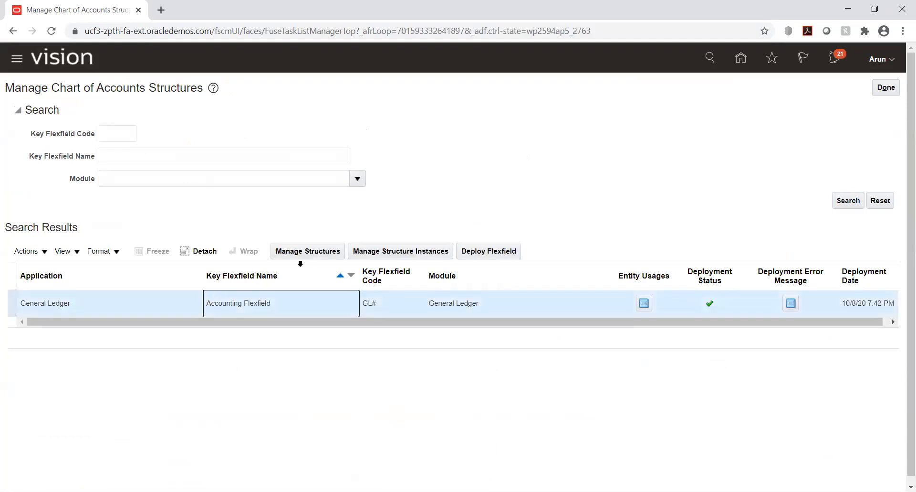
pyautogui.click(301, 253)
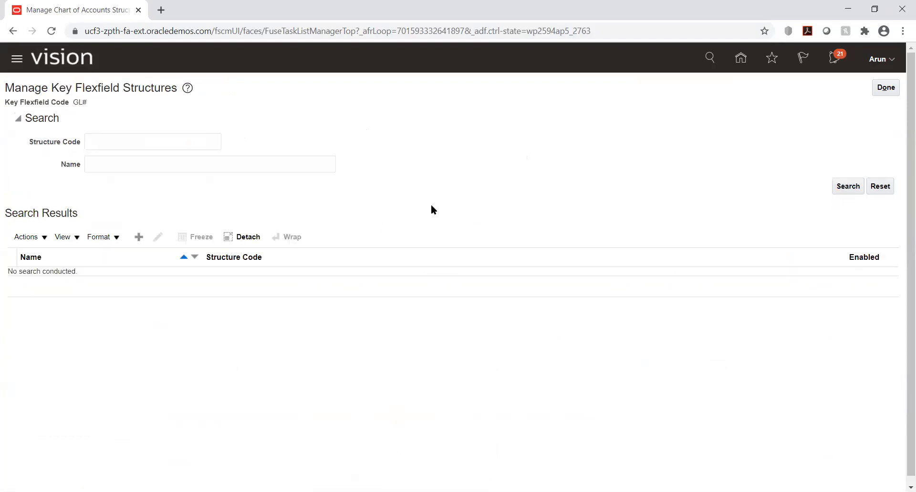
# Search for structure code kk, review the segments of KK_COA, and return to the chart of accounts structures page.
pyautogui.click(105, 140)
pyautogui.write('kk')
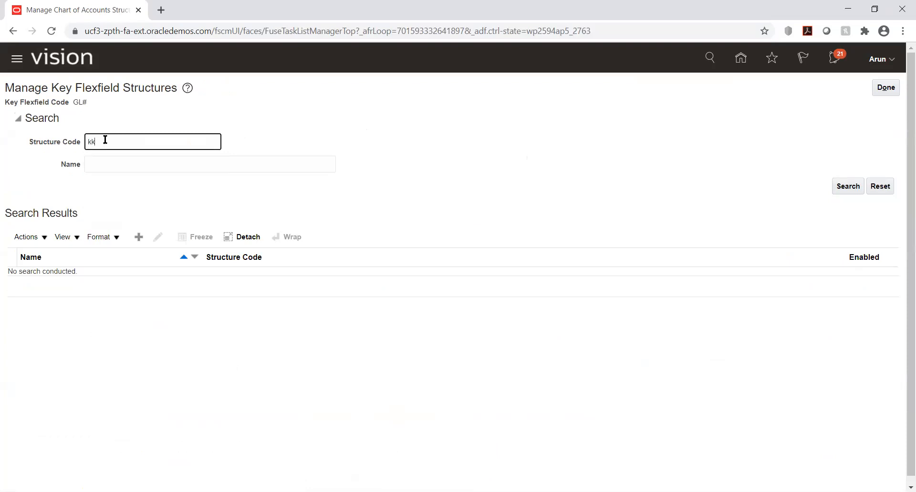
pyautogui.click(847, 186)
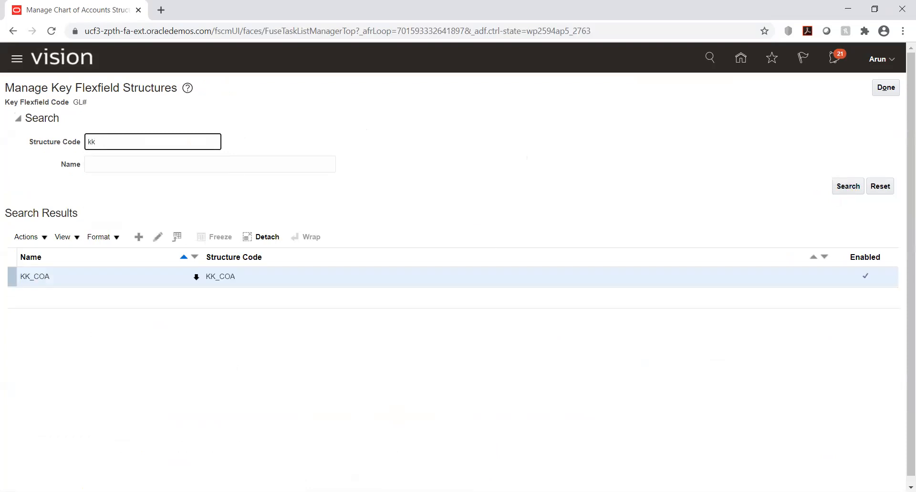
pyautogui.click(65, 270)
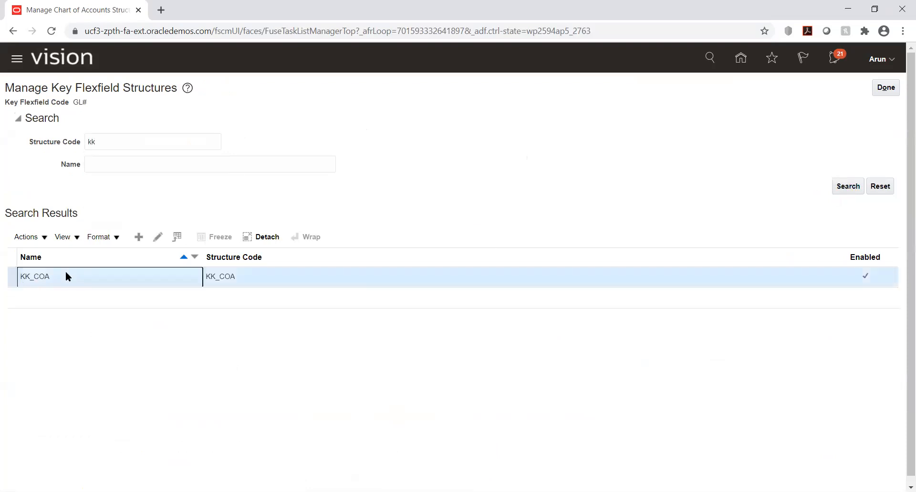
pyautogui.click(157, 236)
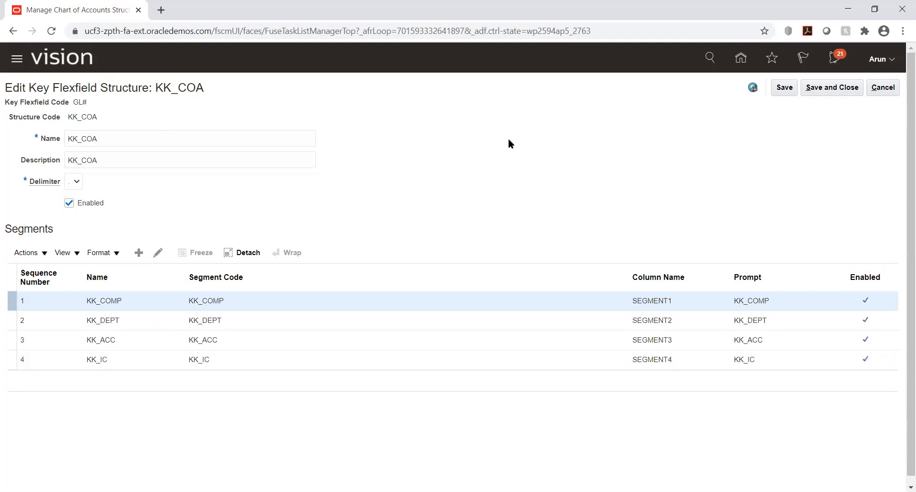
pyautogui.click(814, 88)
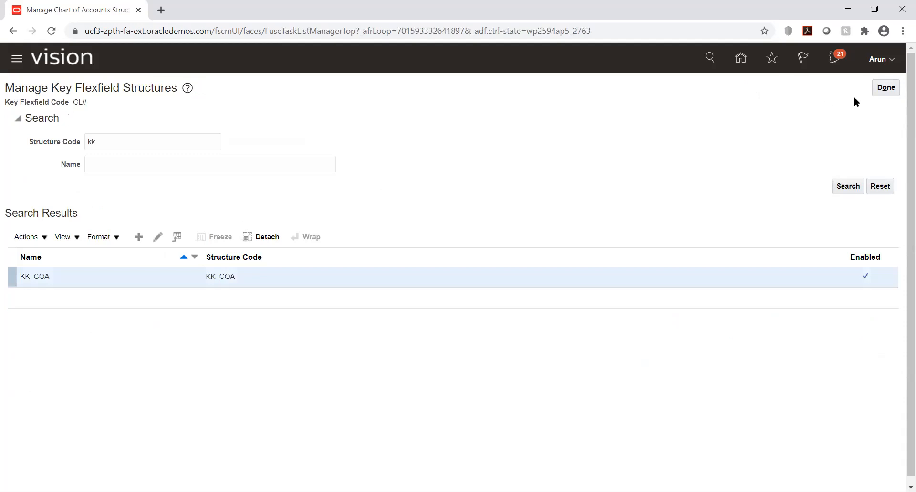
pyautogui.click(884, 88)
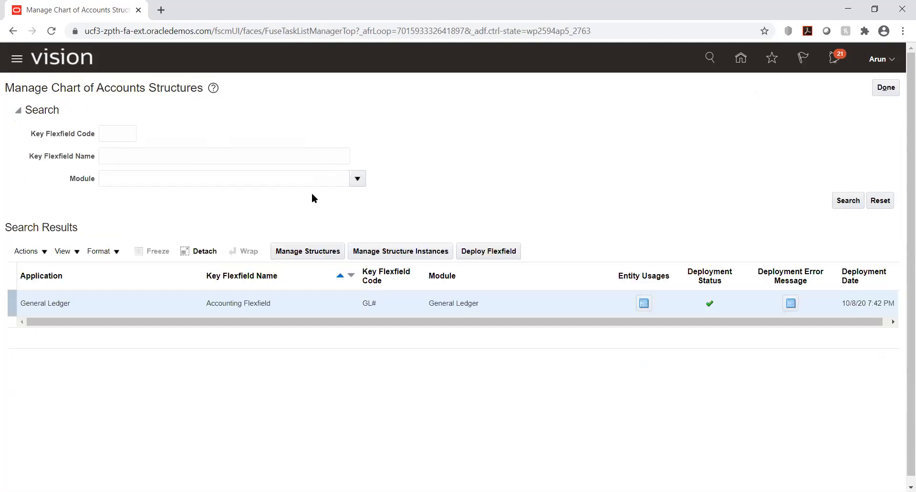
# Start a new structure instance for the Accounting Flexfield with the structure instance code UHI_New_Inst.
pyautogui.click(374, 251)
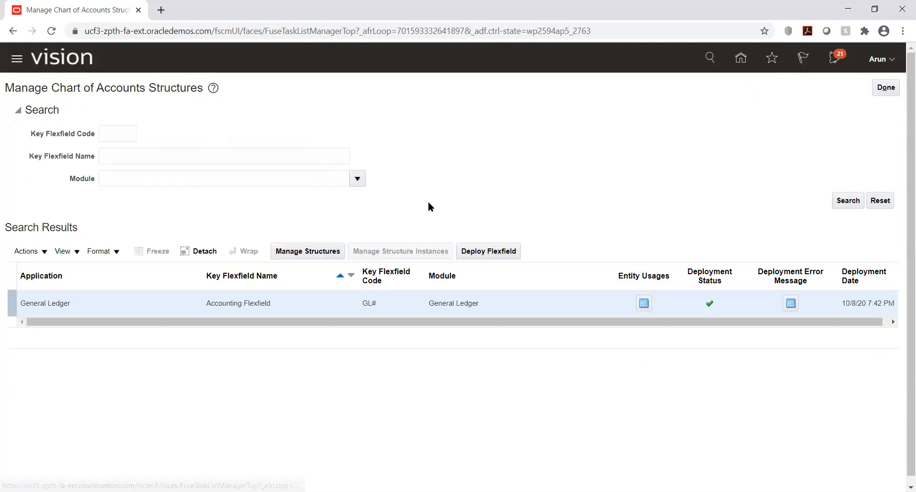
pyautogui.click(139, 259)
pyautogui.click(144, 123)
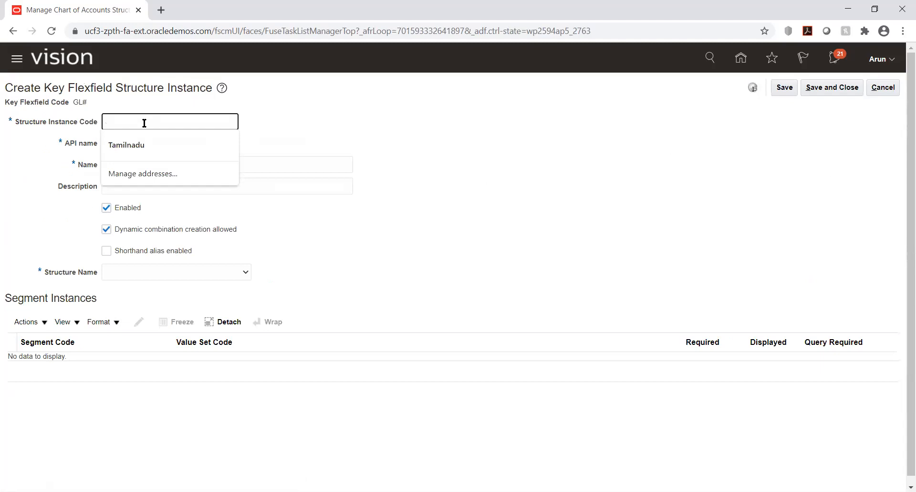
pyautogui.write('UHI_New_Inst')
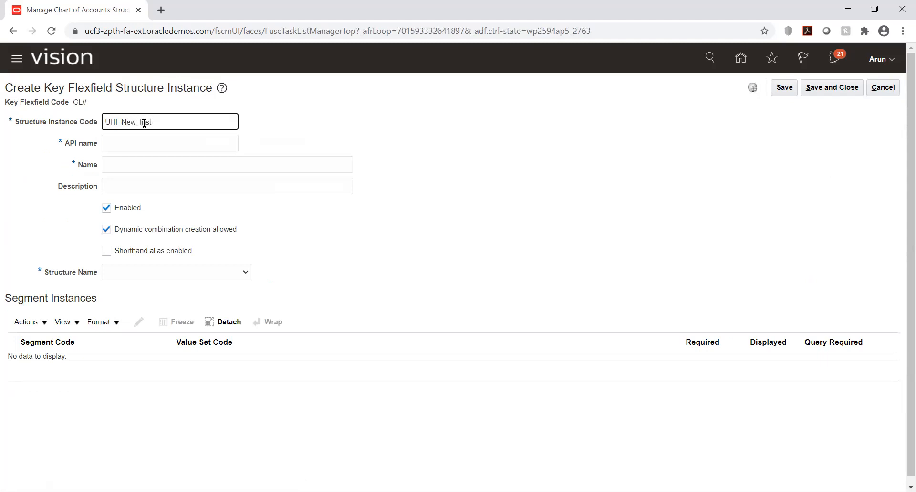
# Fill in UHI_New_Inst as both the name and the description of the new structure instance.
pyautogui.hotkey('alt', 'Tab')
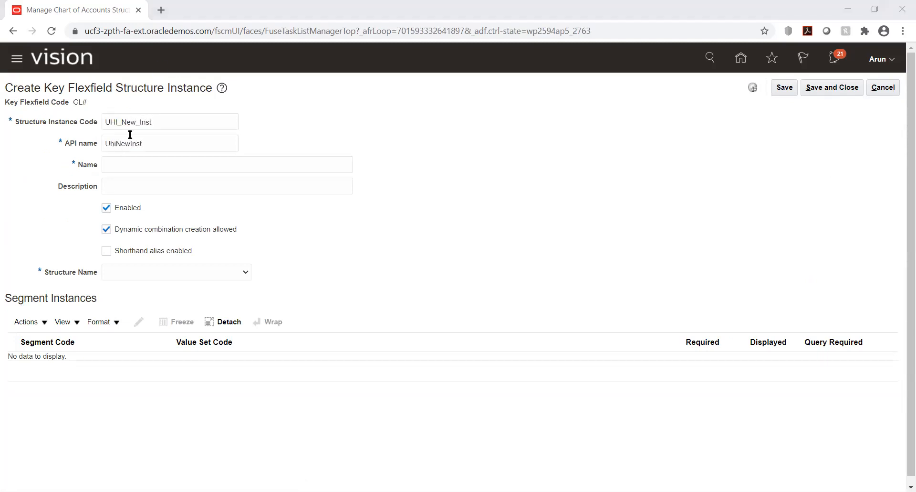
pyautogui.hotkey('alt', 'Tab')
pyautogui.press('Tab')
pyautogui.press('Tab')
pyautogui.write('UHI_New_Inst')
pyautogui.press('Tab')
pyautogui.write('UHI_New_Inst')
pyautogui.click(491, 276)
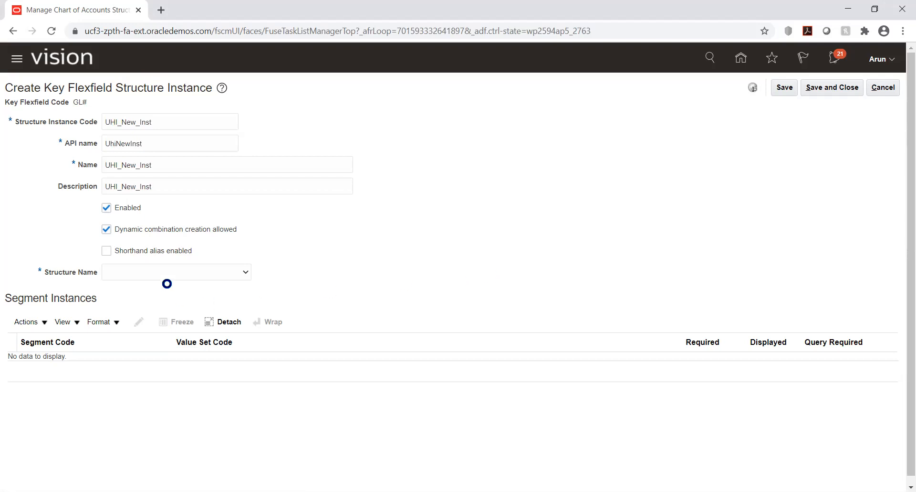
# Set the structure name of the new instance to KK_COA.
pyautogui.click(170, 272)
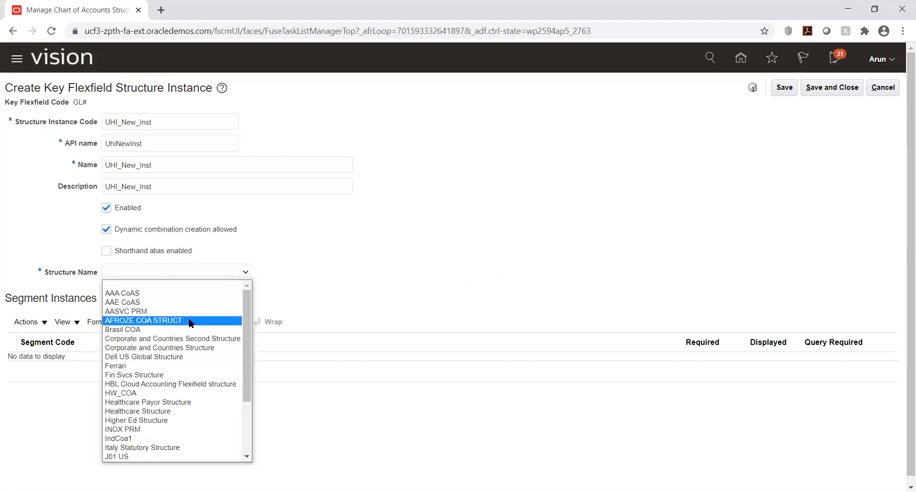
pyautogui.write('k')
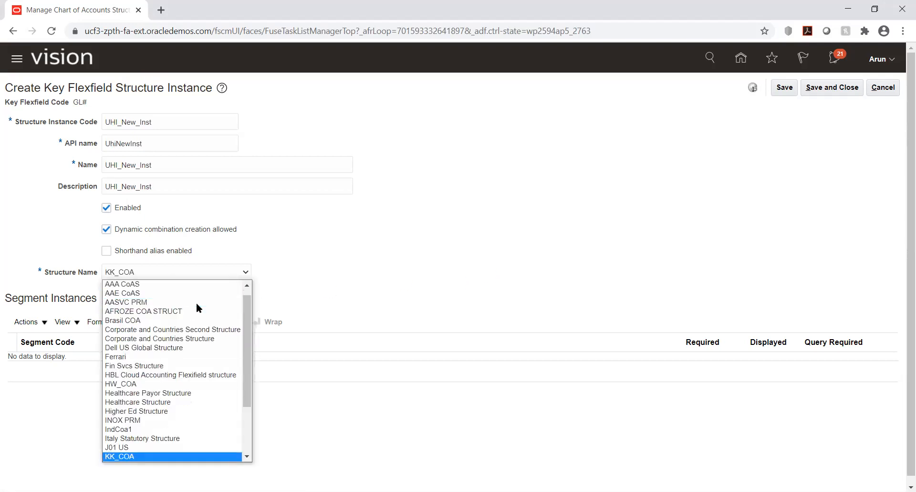
pyautogui.click(151, 448)
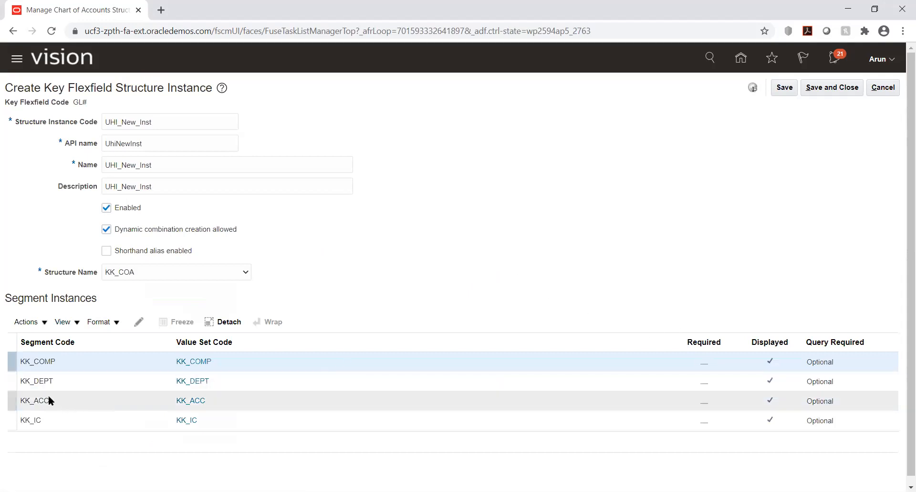
# Make the KK_COMP segment instance required.
pyautogui.click(33, 362)
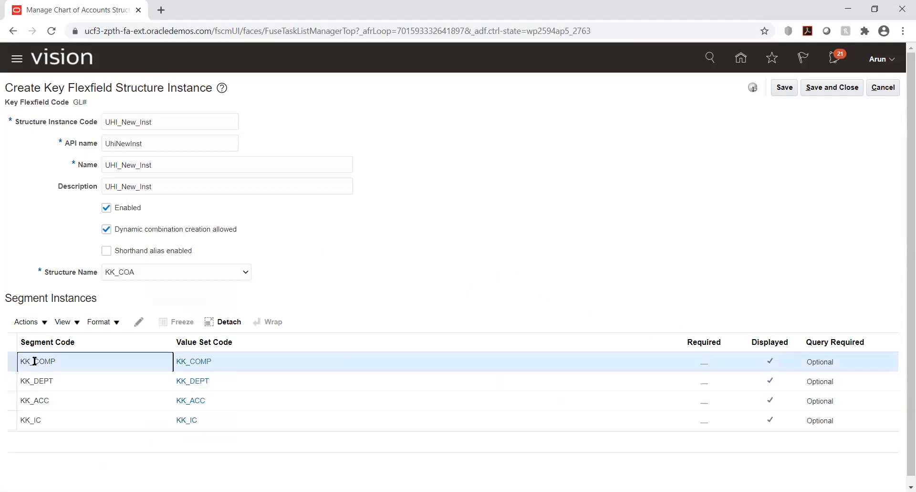
pyautogui.click(137, 321)
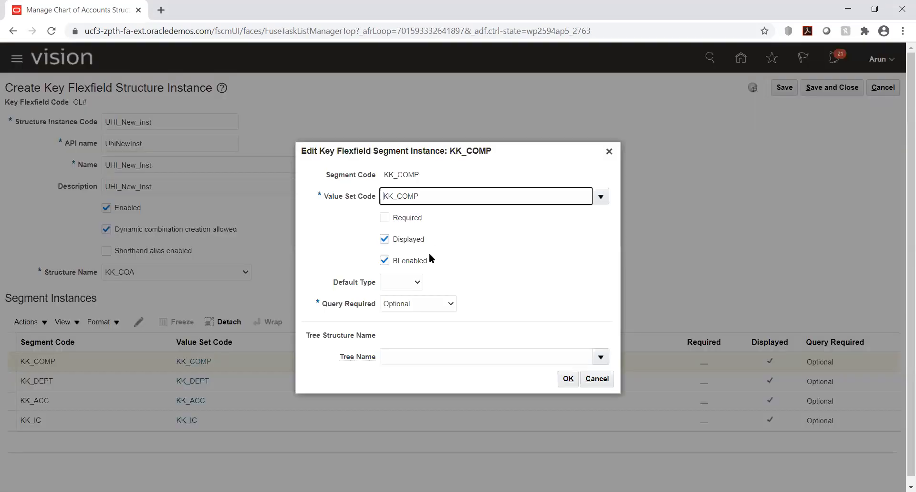
pyautogui.click(405, 222)
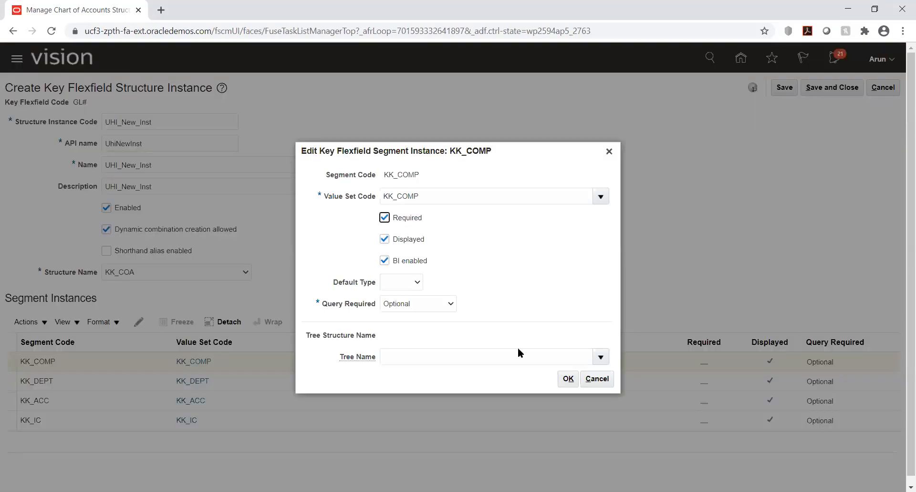
pyautogui.click(567, 378)
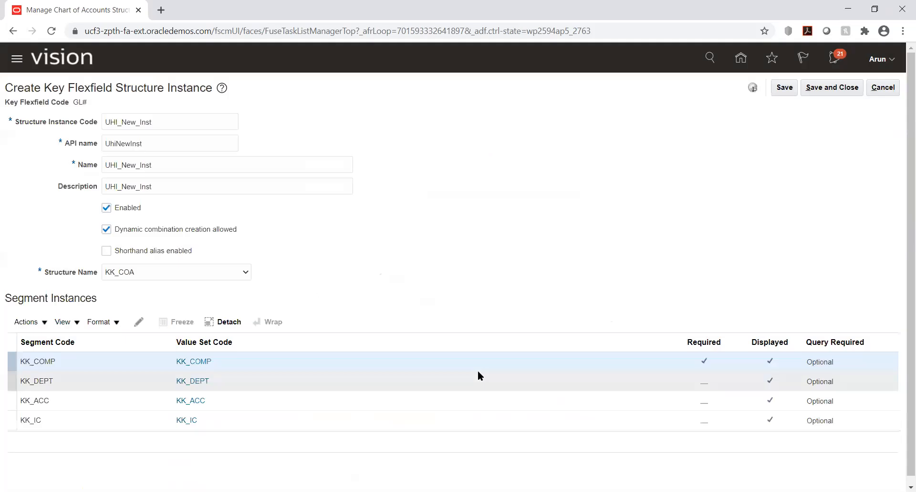
# Make the KK_DEPT segment instance required.
pyautogui.click(58, 380)
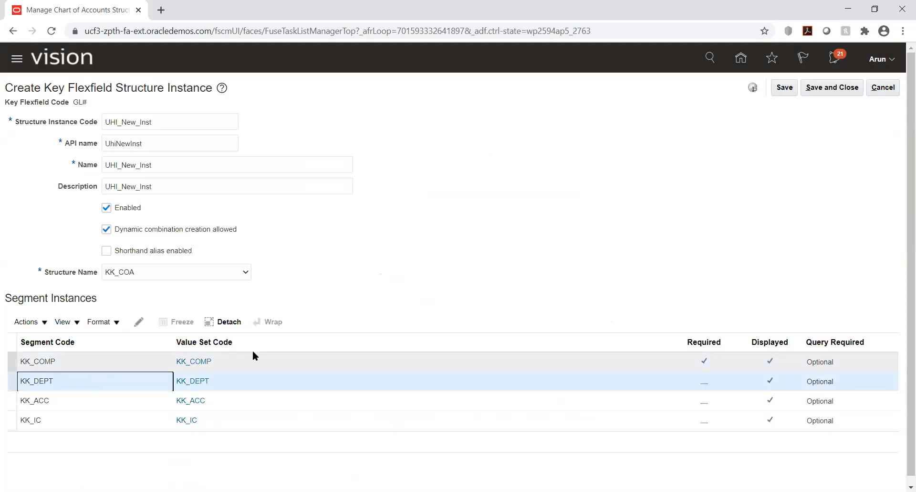
pyautogui.click(139, 321)
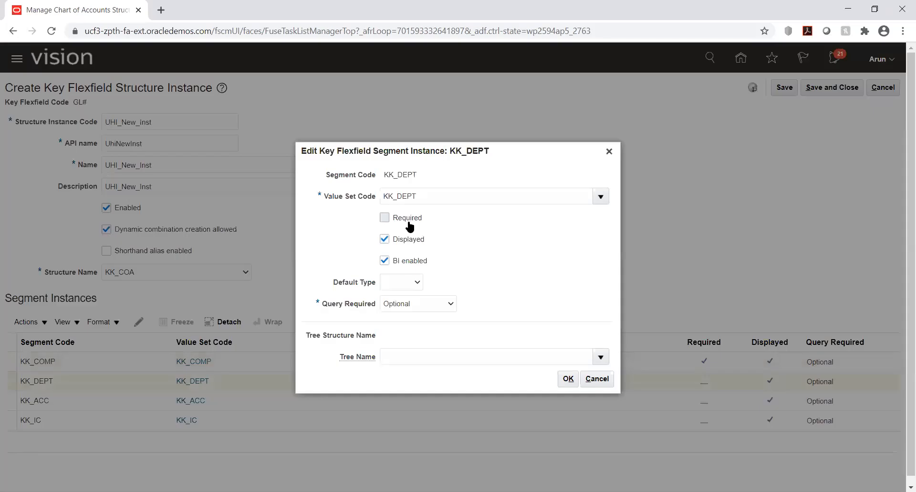
pyautogui.click(405, 218)
pyautogui.click(567, 378)
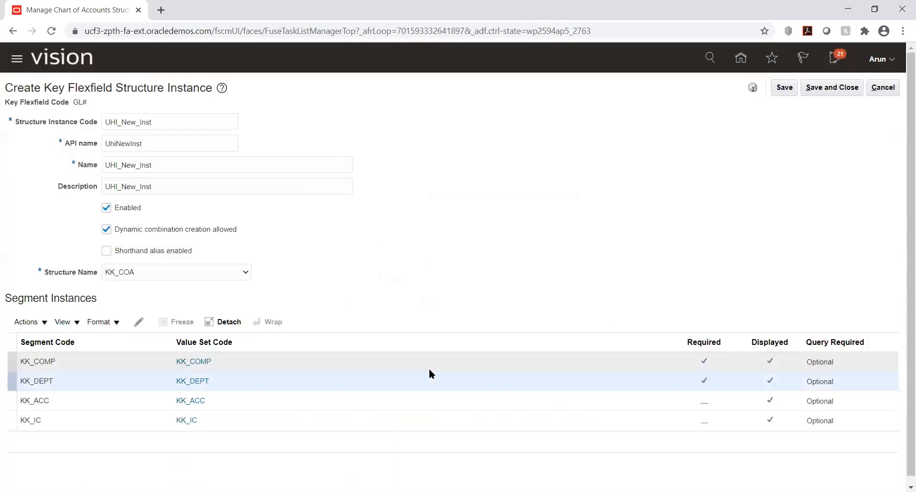
# Make the KK_ACC segment instance required.
pyautogui.click(101, 399)
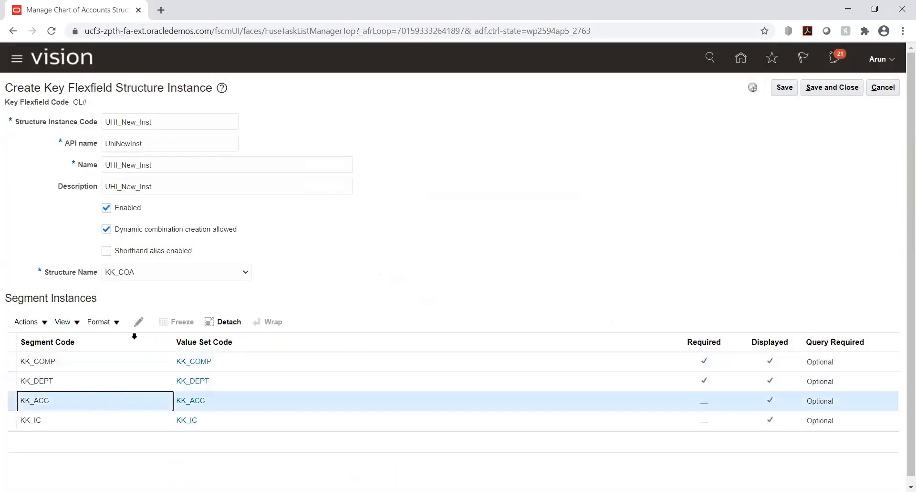
pyautogui.click(139, 322)
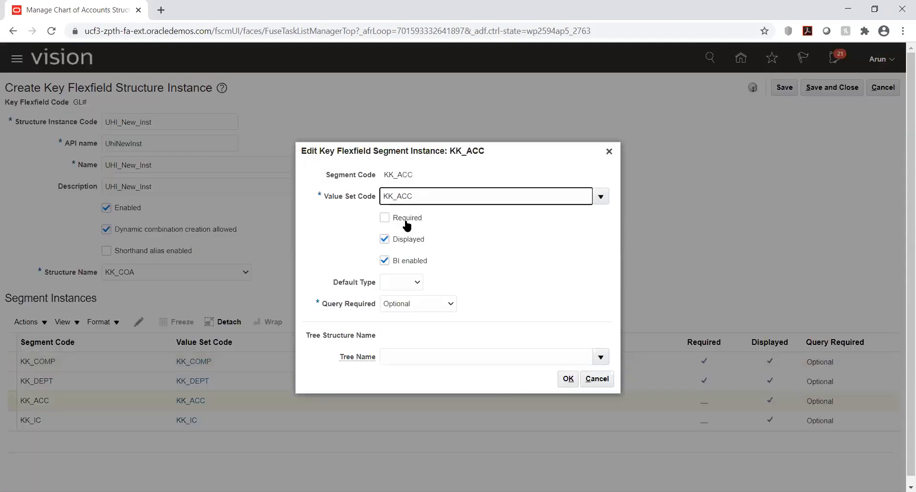
pyautogui.click(407, 220)
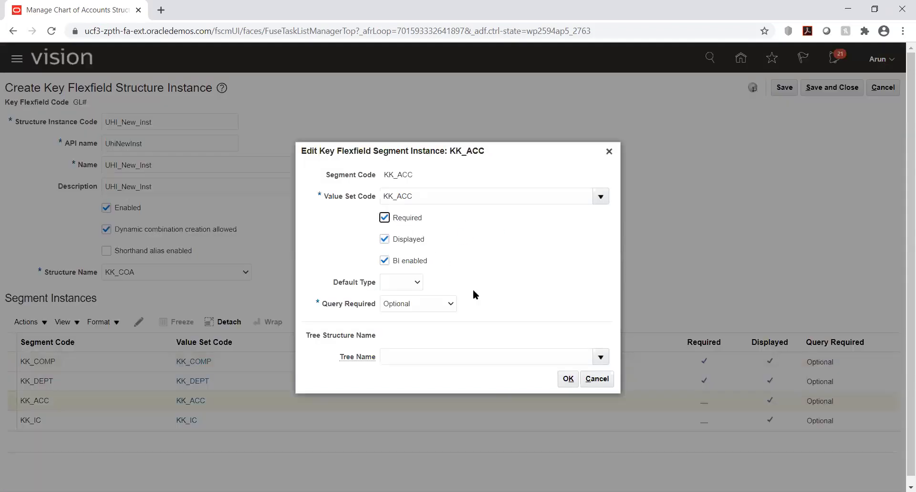
pyautogui.click(568, 378)
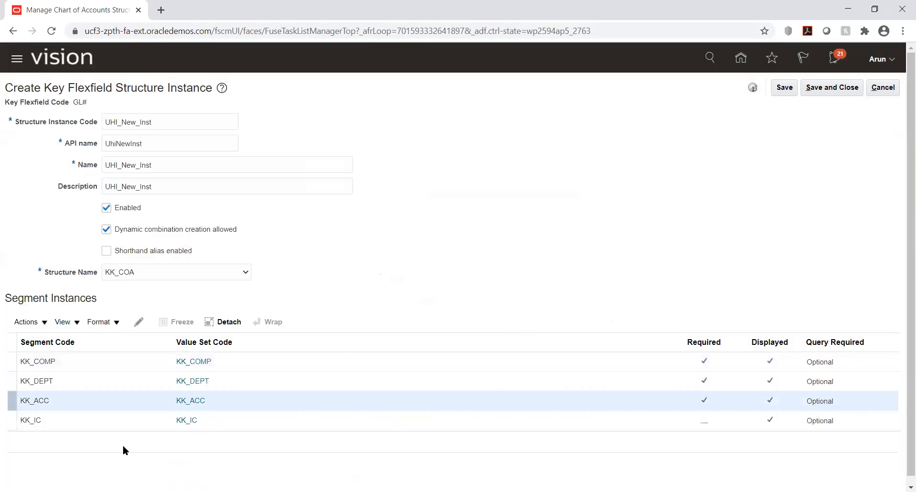
# Try out a Constant default type with the default value Not used for the KK_IC segment instance, then discard the edit.
pyautogui.click(84, 421)
pyautogui.click(137, 322)
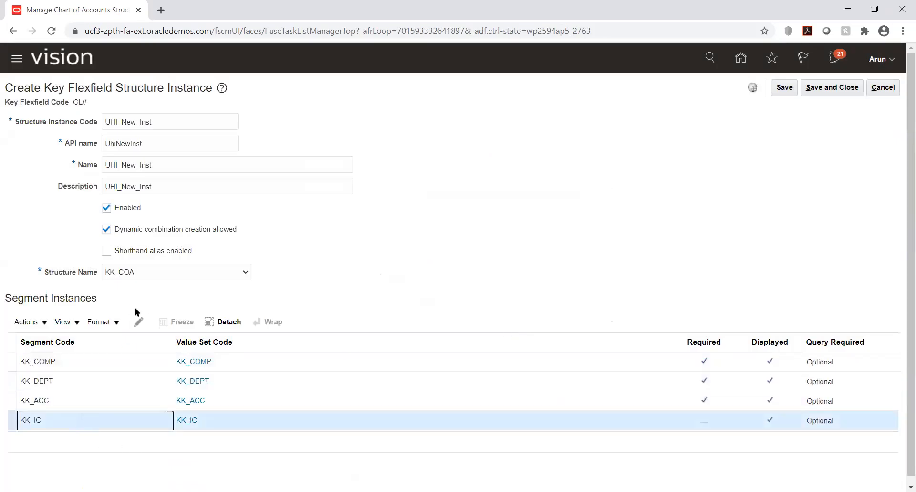
pyautogui.click(139, 319)
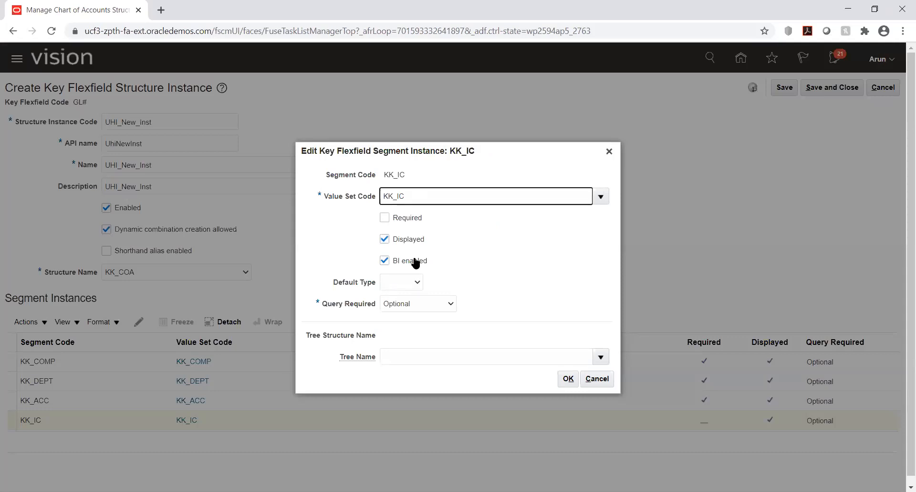
pyautogui.click(401, 282)
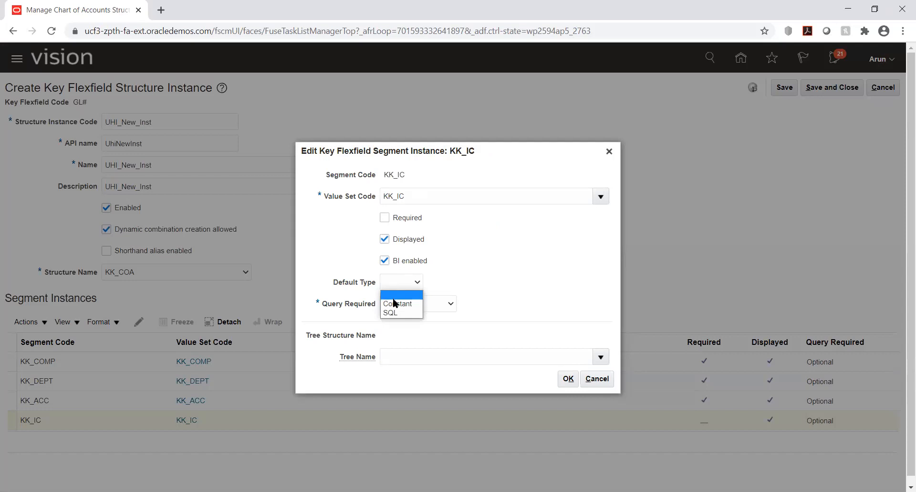
pyautogui.click(395, 303)
pyautogui.click(429, 292)
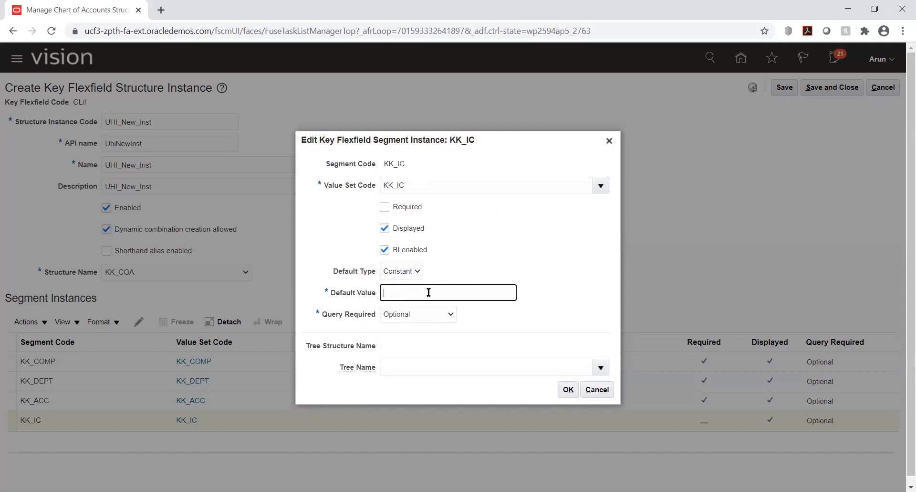
pyautogui.write('Not used')
pyautogui.click(517, 235)
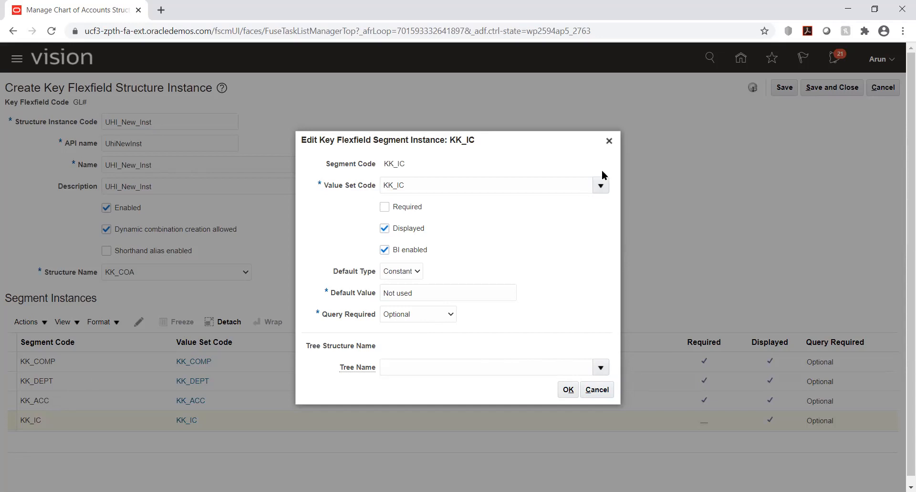
pyautogui.click(599, 388)
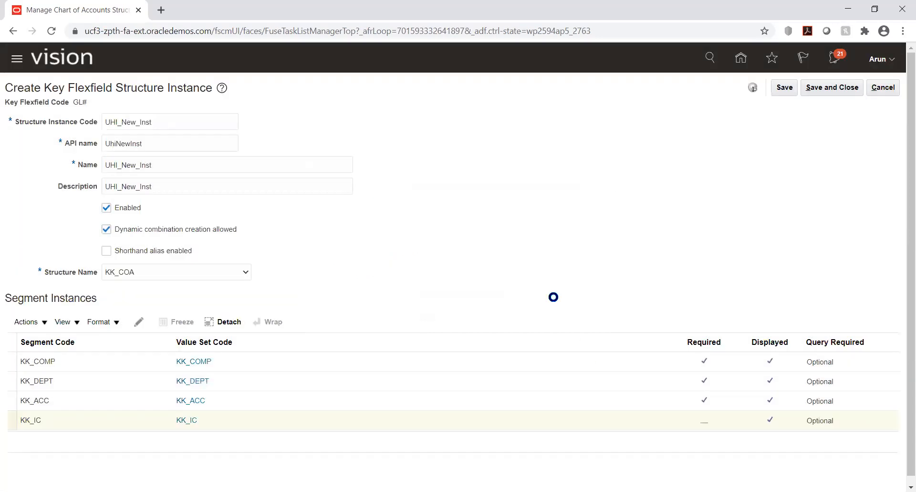
# Discard the new structure instance, leave the chart of accounts structures, and return to the KK Implementation project's task list.
pyautogui.click(884, 88)
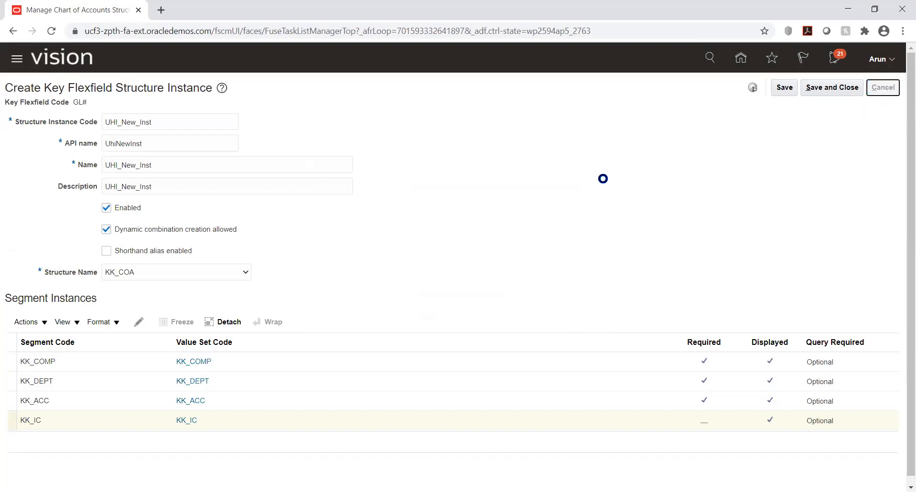
pyautogui.click(886, 87)
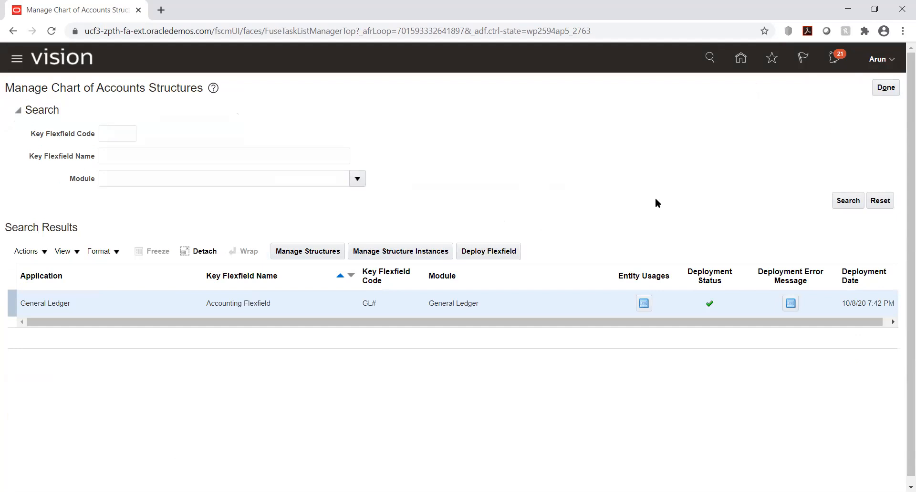
pyautogui.click(892, 87)
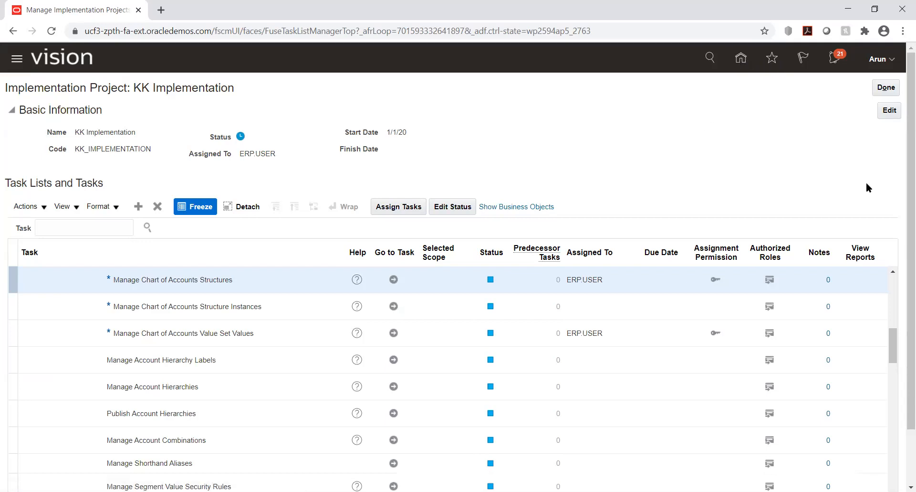
pyautogui.scroll(-2, 867, 182)
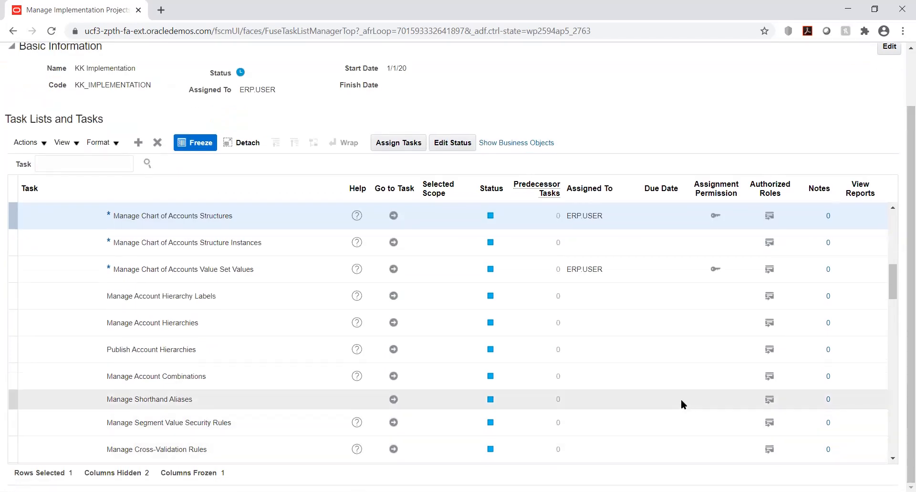
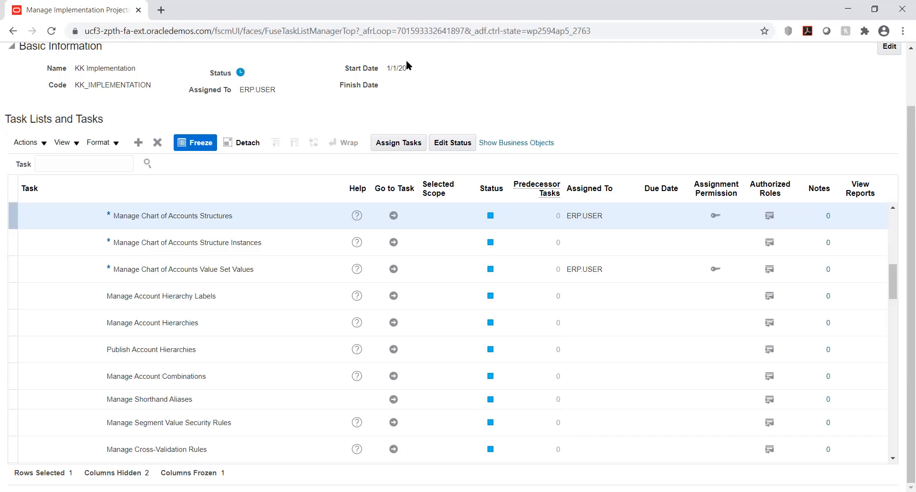
# Switch to the Use case.xlsx workbook in Excel and review the activity list on the GL - Practice Activity sheet.
pyautogui.press('super+e')
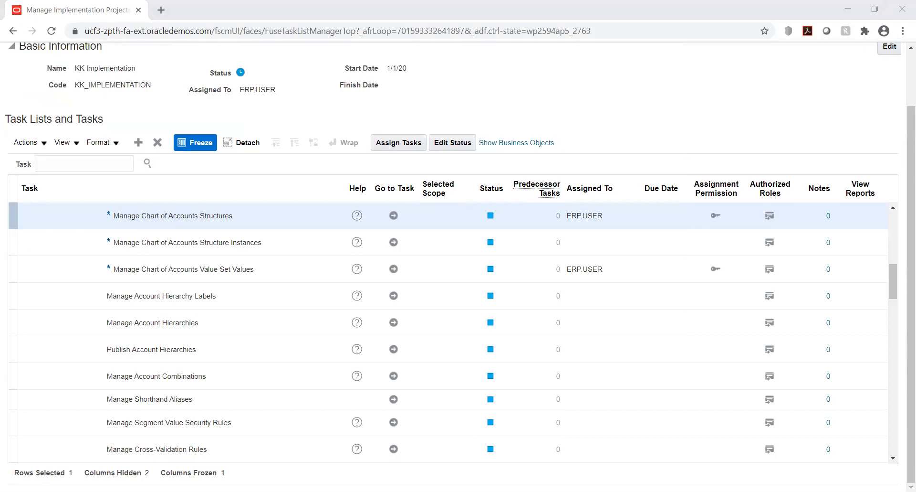
pyautogui.hotkey('alt', 'Tab')
pyautogui.click(248, 273)
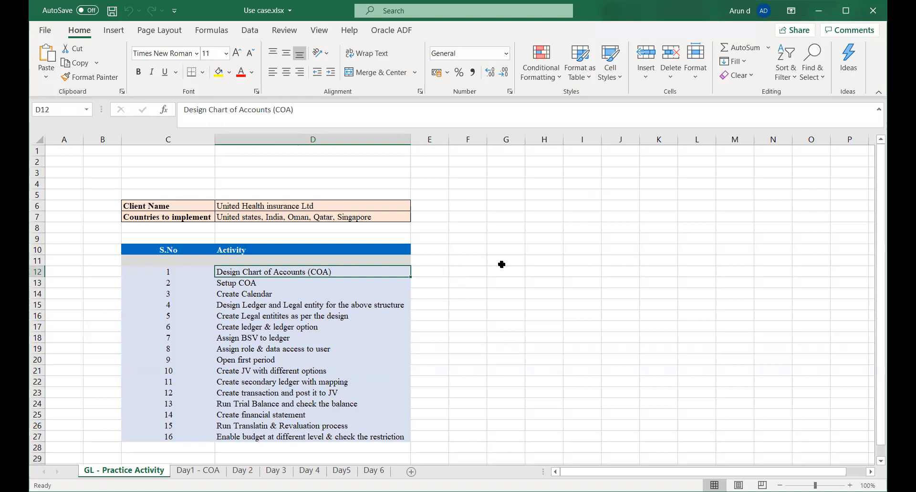
pyautogui.click(490, 323)
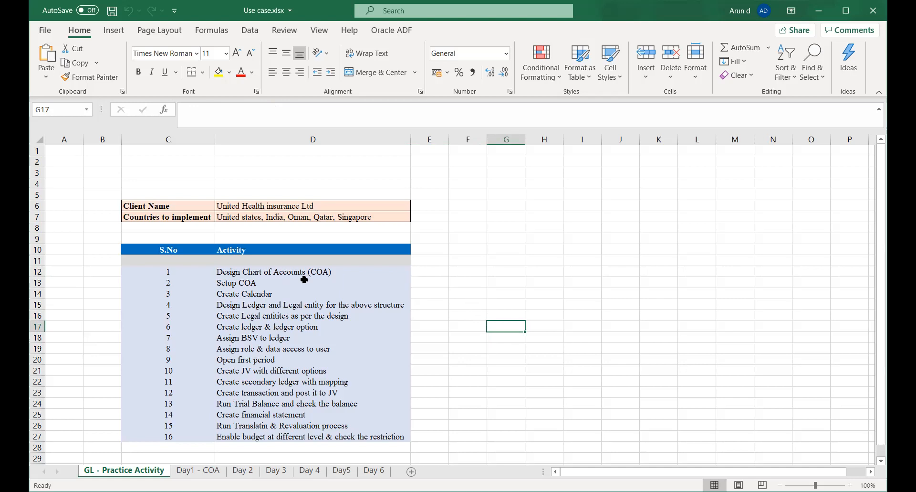
pyautogui.click(270, 273)
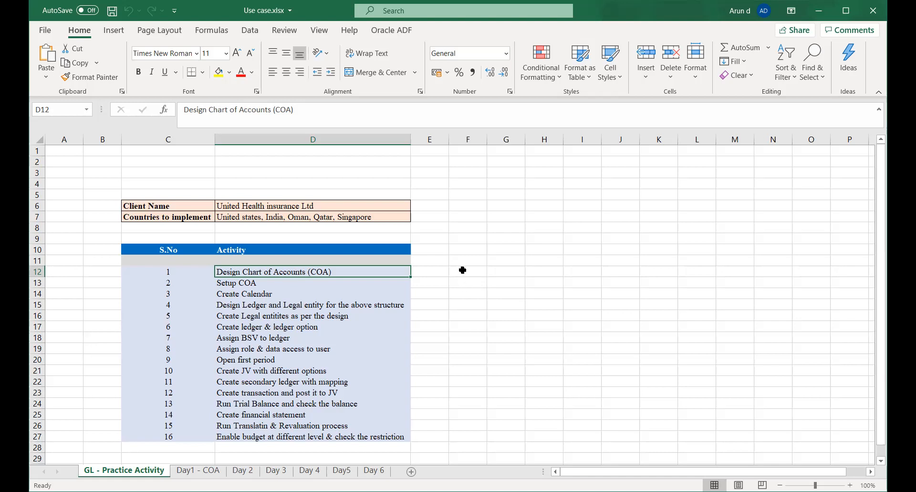
# Enter TATA CORP in cell G6 and widen column G to fit the text.
pyautogui.click(505, 206)
pyautogui.write('TA')
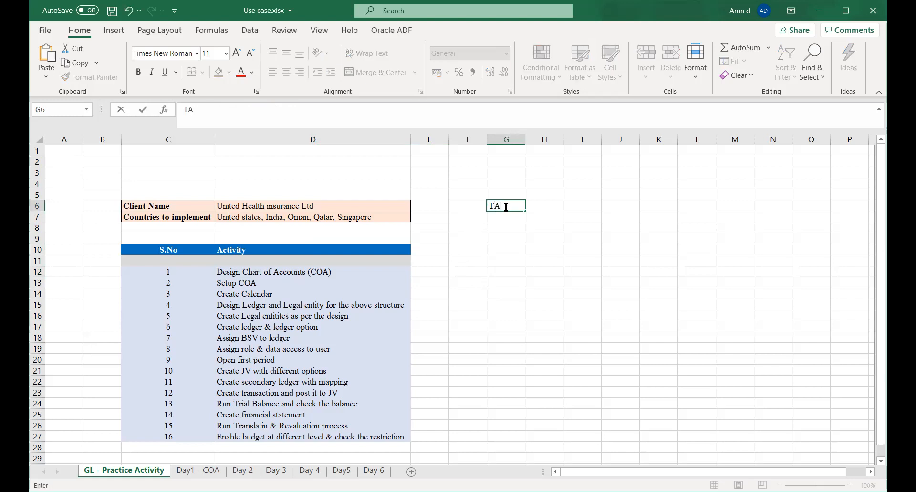
pyautogui.write('TA CORP')
pyautogui.press('Tab')
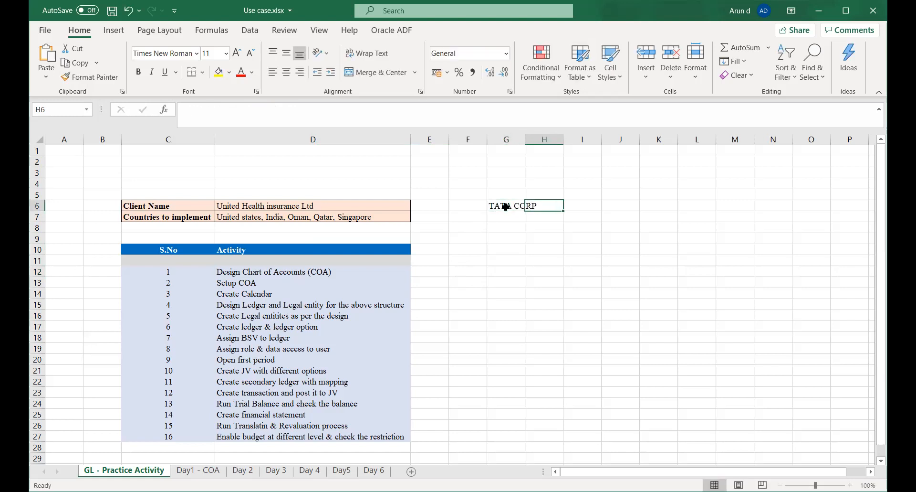
pyautogui.click(507, 217)
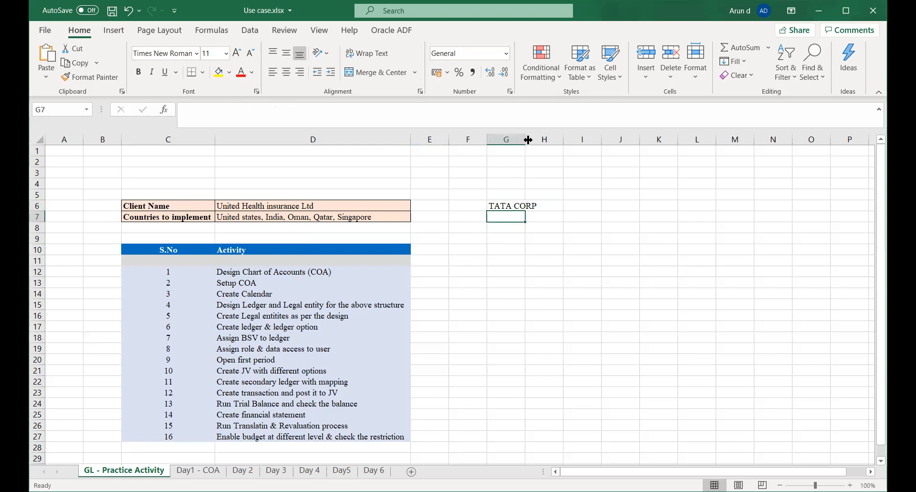
pyautogui.click(523, 249)
# Enter the divisions MOTORS in G8 and STEEL in H8, and save the workbook.
pyautogui.click(509, 226)
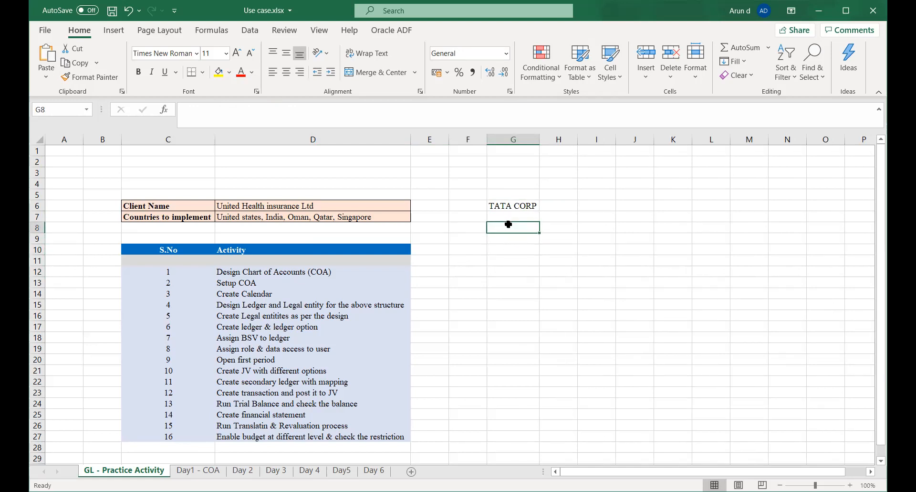
pyautogui.write('MOTORS')
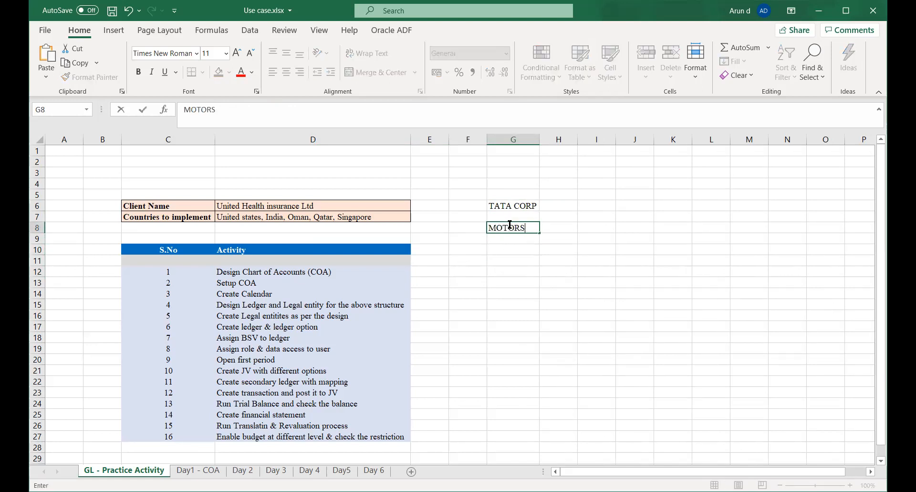
pyautogui.press('Tab')
pyautogui.write('STEEL')
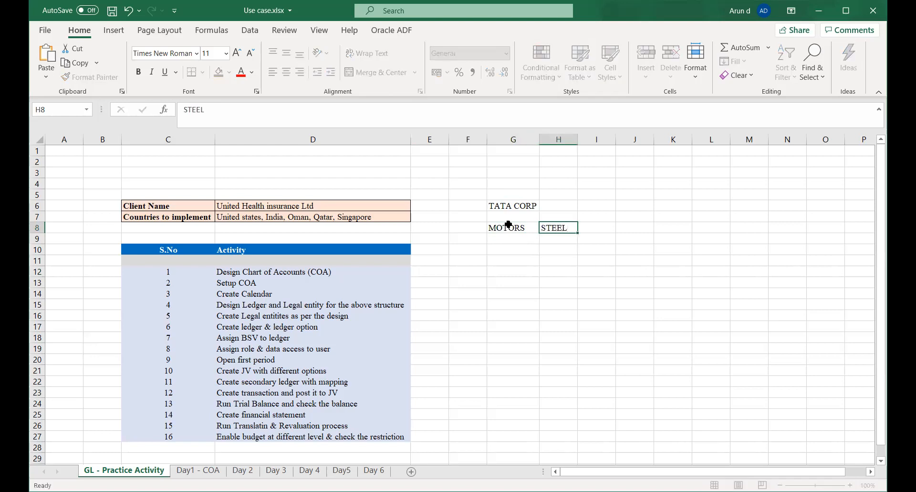
pyautogui.press('Tab')
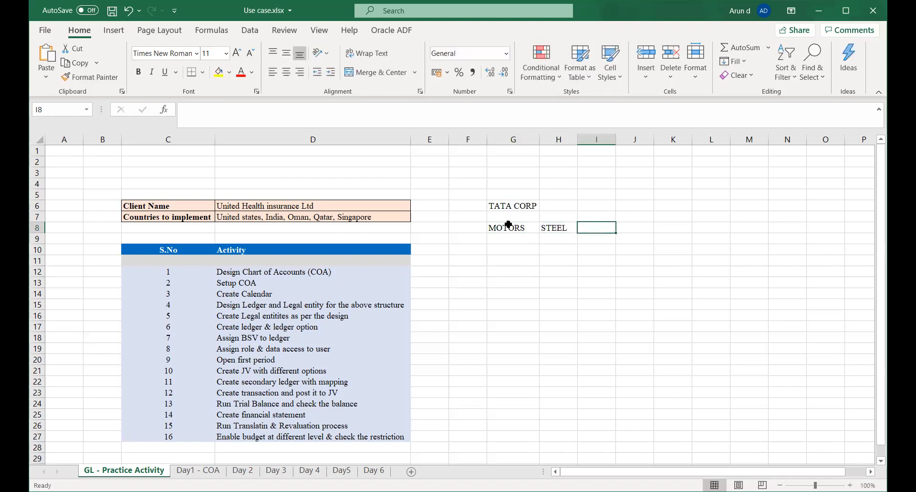
pyautogui.hotkey('ctrl', 's')
# List the motors companies below MOTORS: TATA IND in G10 and TATA USA in G11.
pyautogui.press('Left')
pyautogui.press('Left')
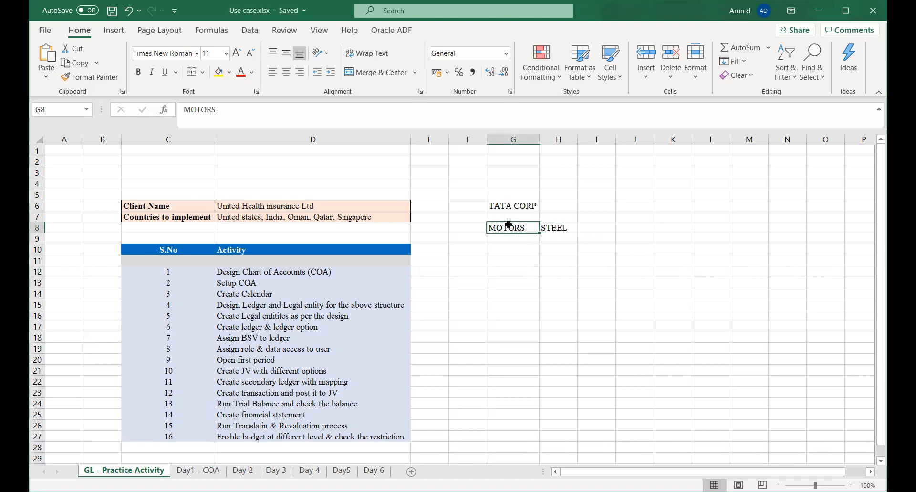
pyautogui.press('Down')
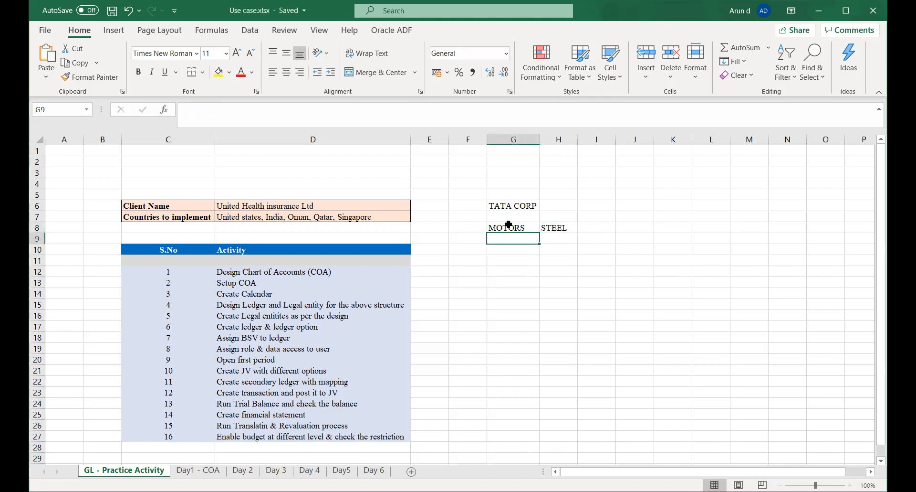
pyautogui.press('Down')
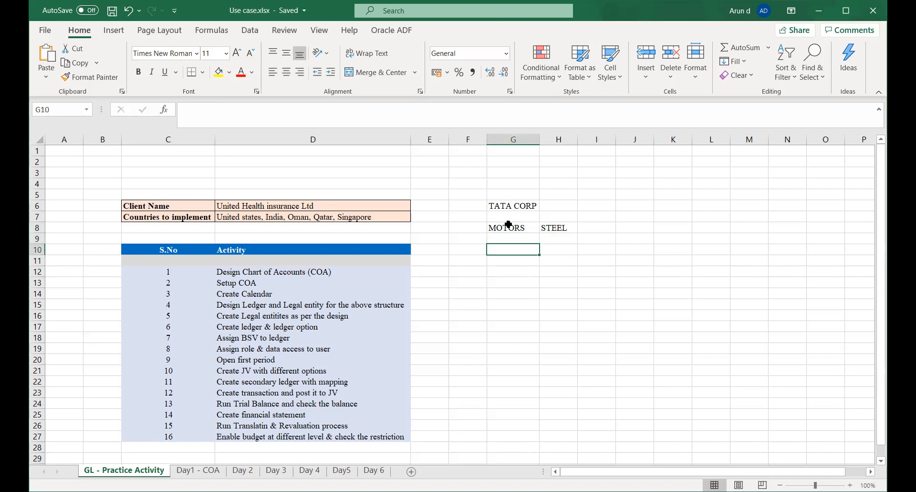
pyautogui.write('TATA')
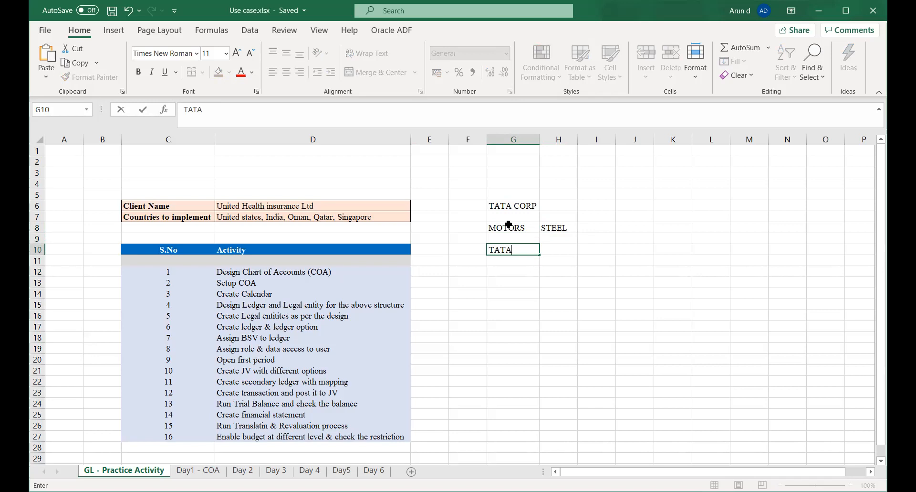
pyautogui.write(' IND')
pyautogui.press('Return')
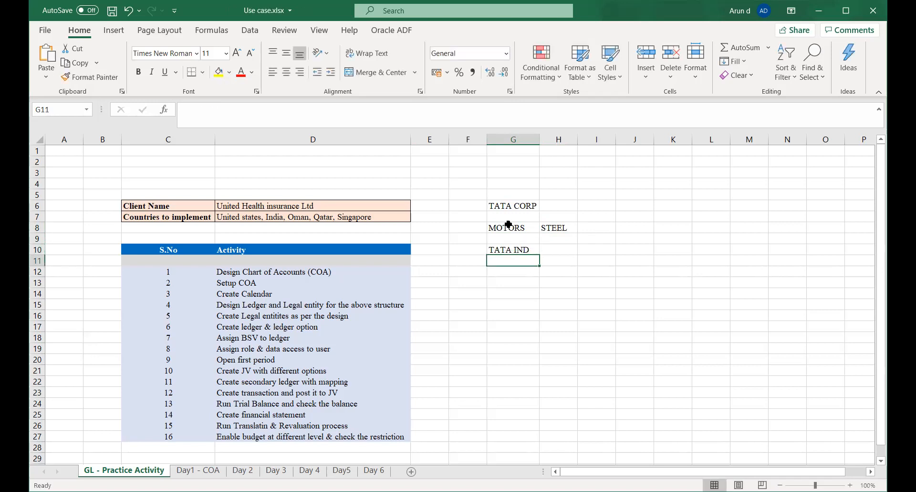
pyautogui.write('TATA ')
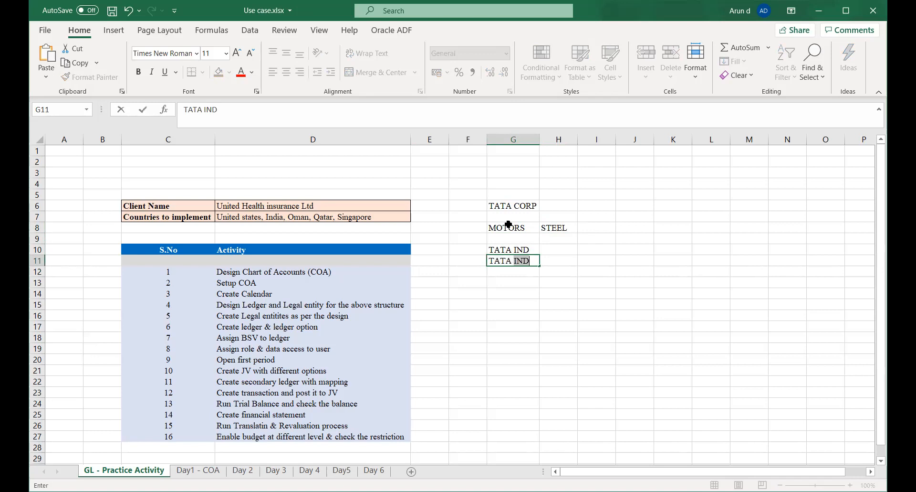
pyautogui.write('USA')
pyautogui.press('Tab')
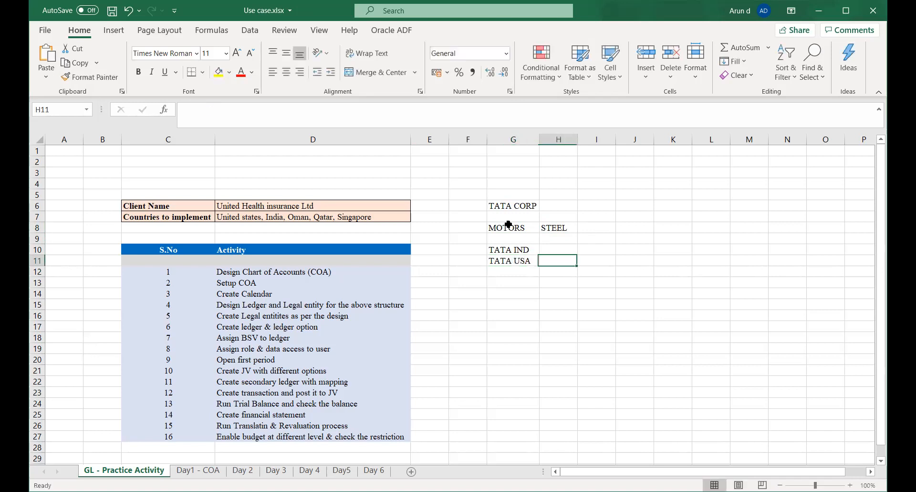
# List the steel companies below STEEL: TATA STEEL IND in H10 and TATA STEEL USA in H11.
pyautogui.press('Up')
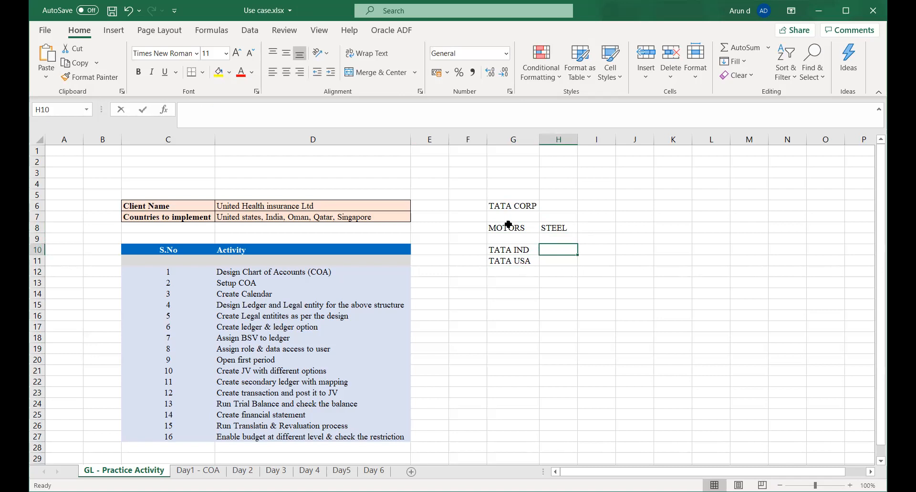
pyautogui.write('TATA STEEL IND')
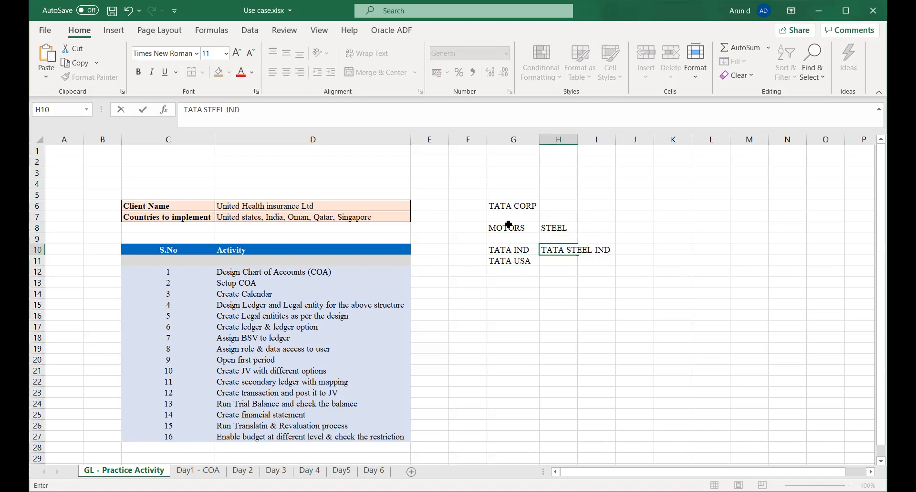
pyautogui.press('Return')
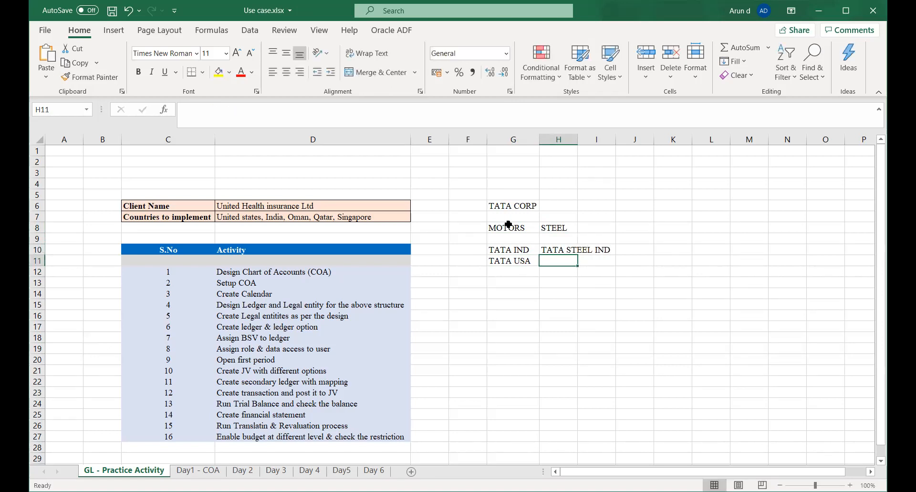
pyautogui.write('TATA S')
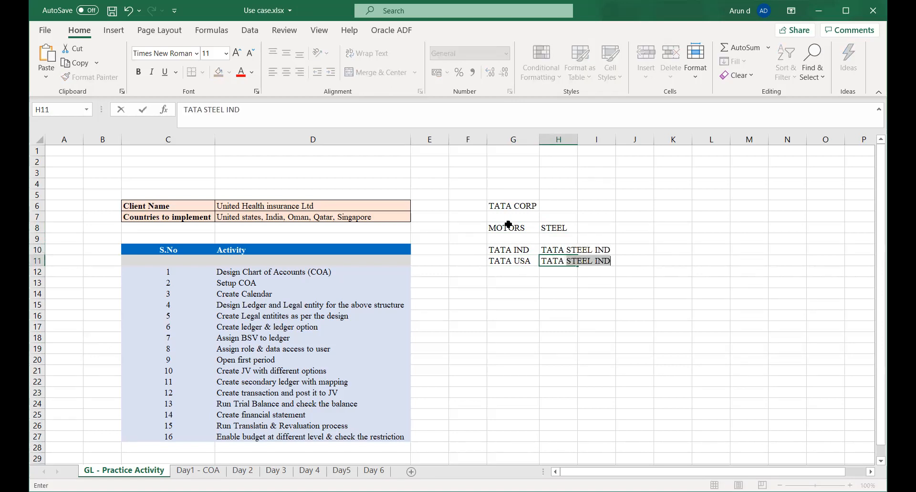
pyautogui.write('TEEL USA')
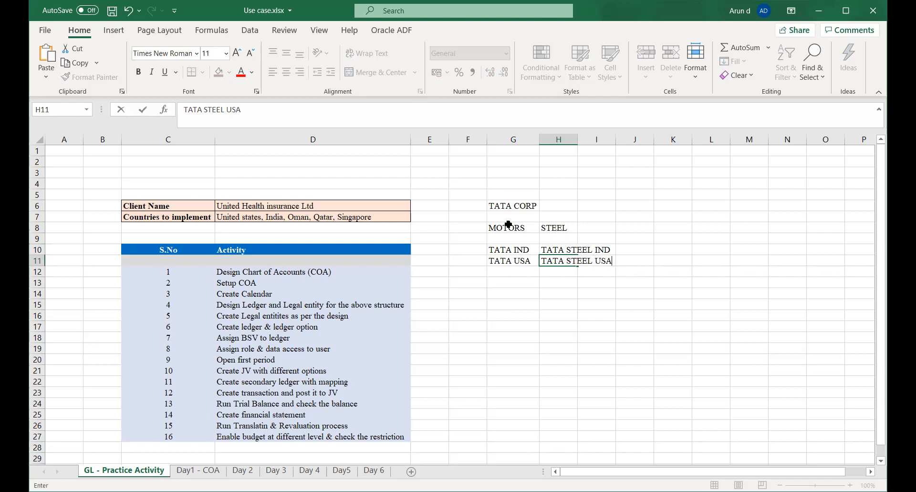
pyautogui.press('Tab')
# Enter the business unit TATA IND BU in cell G13.
pyautogui.press('Down')
pyautogui.press('Left')
pyautogui.press('Left')
pyautogui.press('Down')
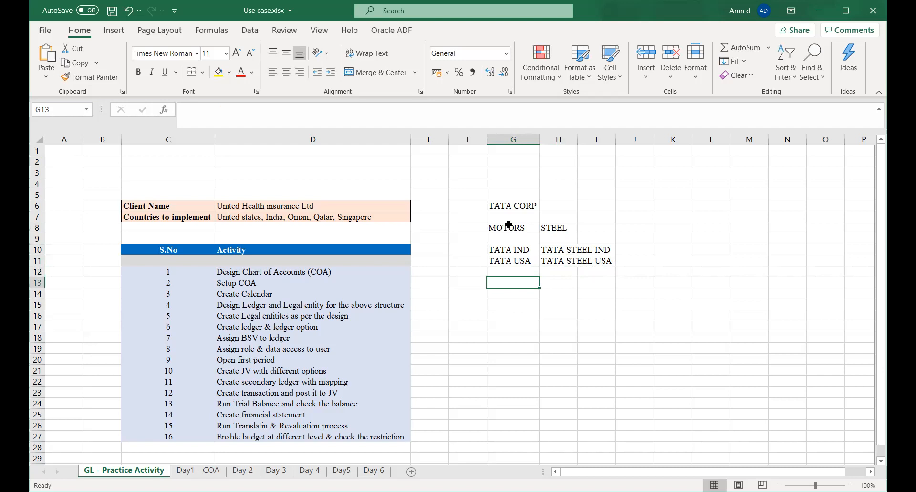
pyautogui.write('I')
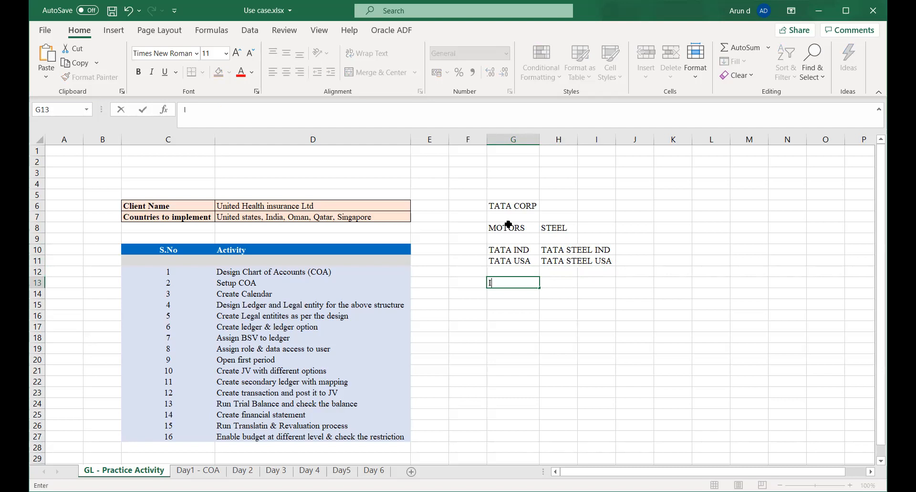
pyautogui.press('BackSpace')
pyautogui.write('TATA IND BU')
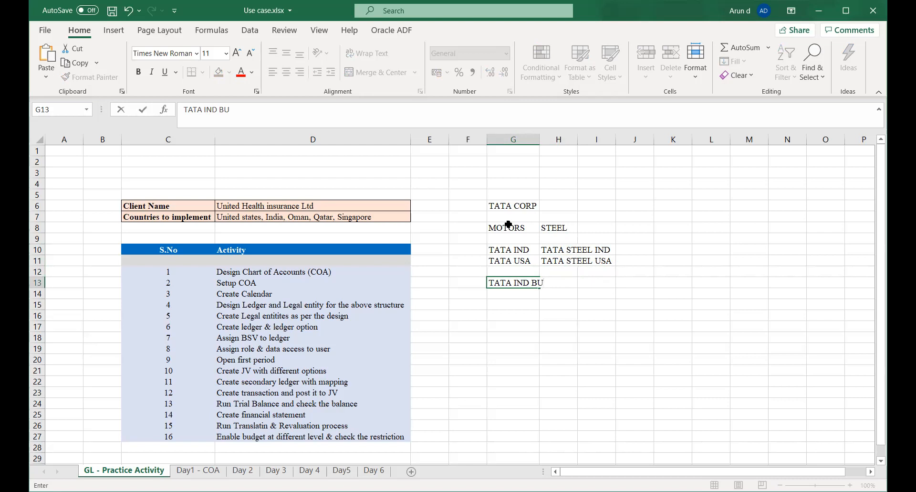
pyautogui.press('Tab')
# Copy the G13 business unit into G14 and change the copy to TATA USA BU.
pyautogui.press('Left')
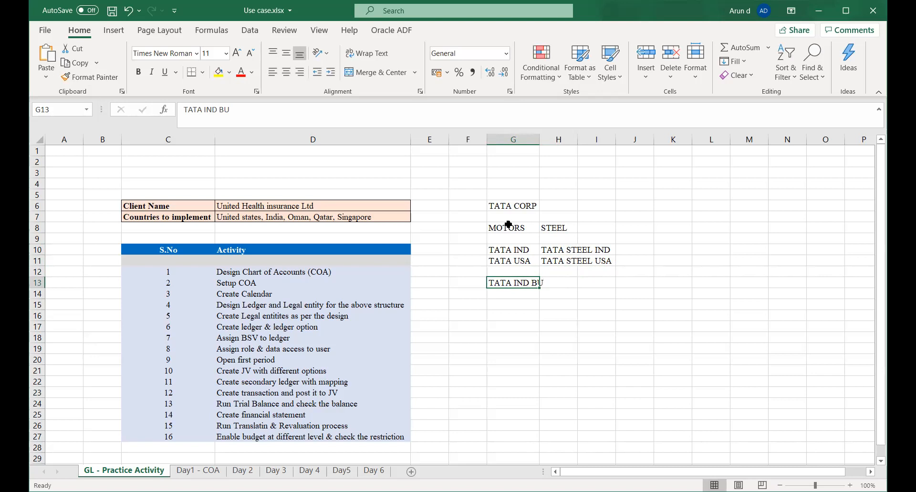
pyautogui.press('Down')
pyautogui.press('Up')
pyautogui.hotkey('ctrl', 'c')
pyautogui.press('Down')
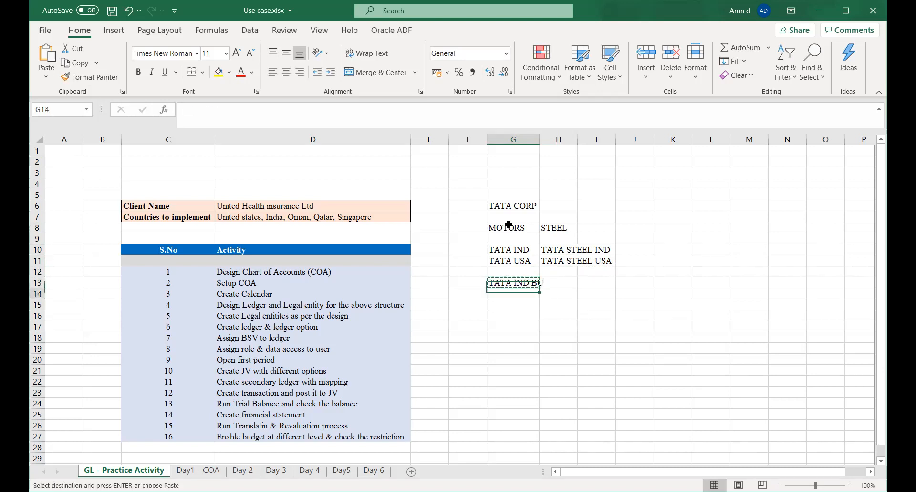
pyautogui.hotkey('ctrl', 'v')
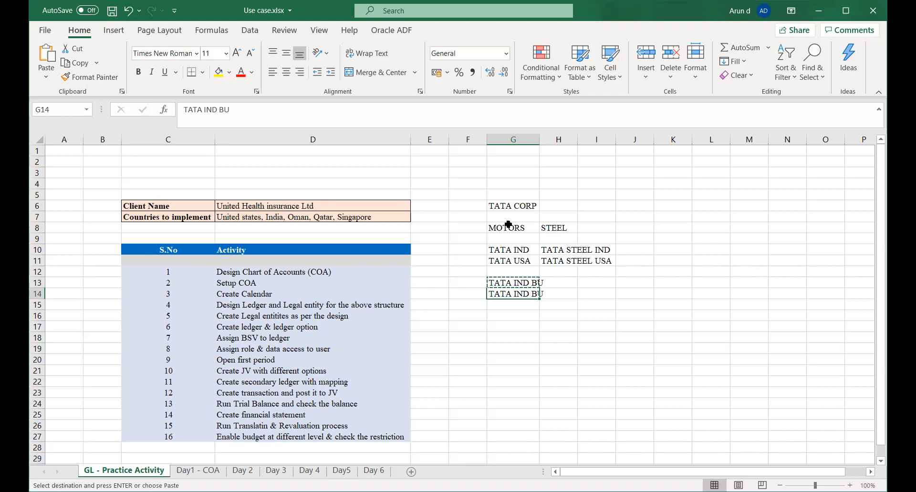
pyautogui.press('F2')
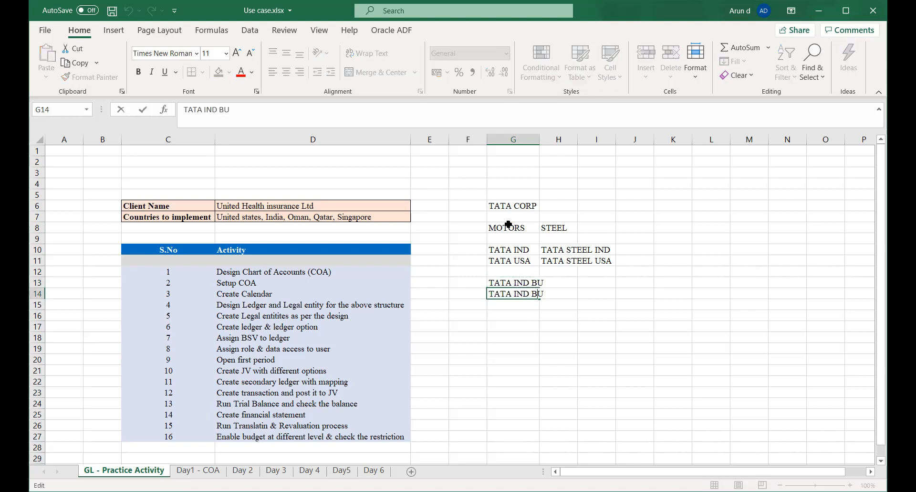
pyautogui.press('Left')
pyautogui.press('Left')
pyautogui.press('BackSpace')
pyautogui.press('BackSpace')
pyautogui.press('BackSpace')
pyautogui.press('BackSpace')
pyautogui.write('USA')
pyautogui.press('Tab')
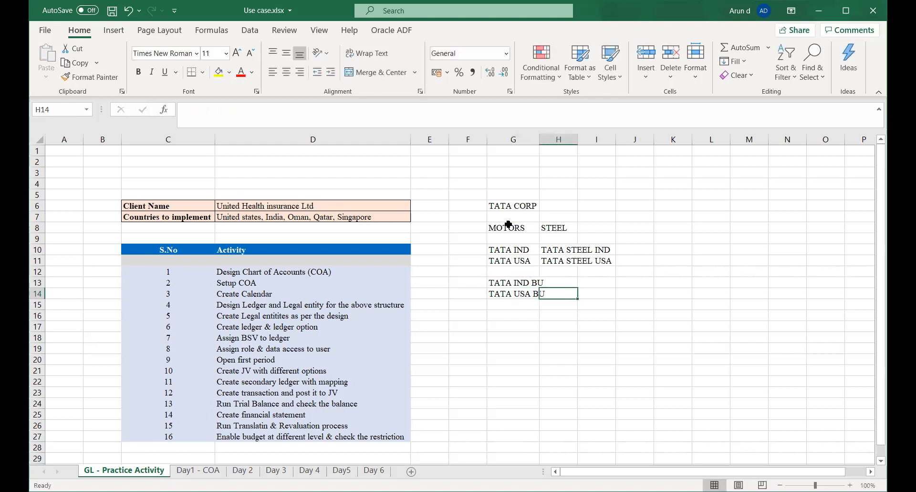
# Enter TATA STEEL IND in H13, beside the India motors business unit.
pyautogui.press('Up')
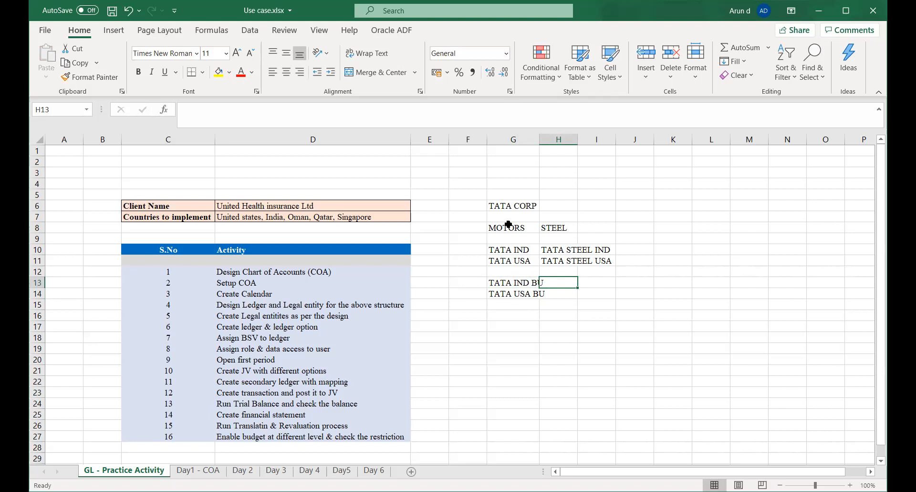
pyautogui.write('TATA STEEL')
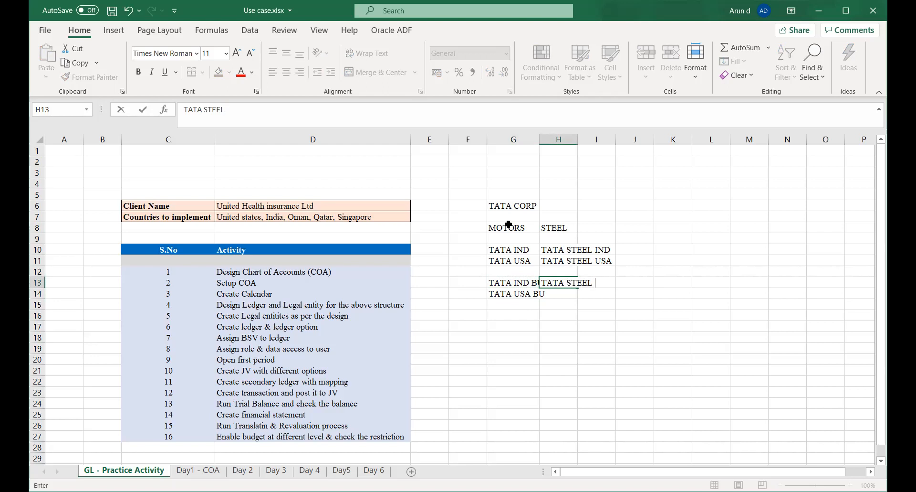
pyautogui.write(' IND')
pyautogui.press('Tab')
pyautogui.press('Down')
pyautogui.press('Left')
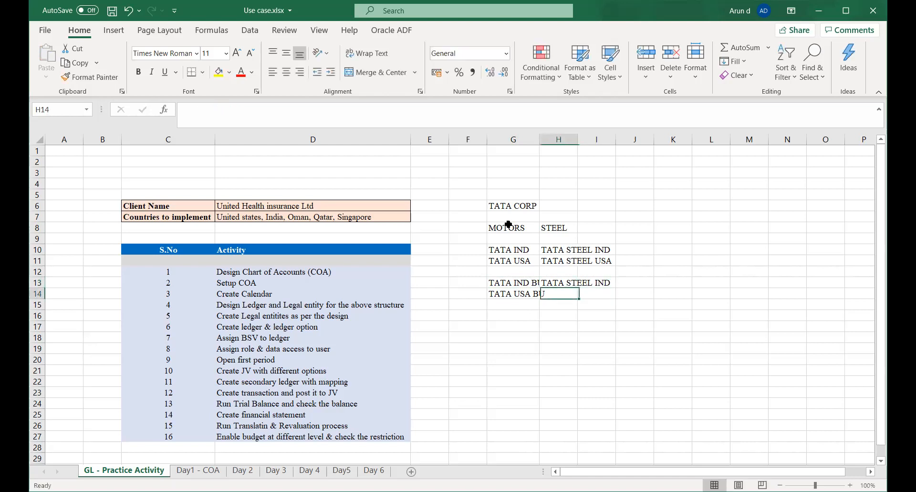
pyautogui.press('Up')
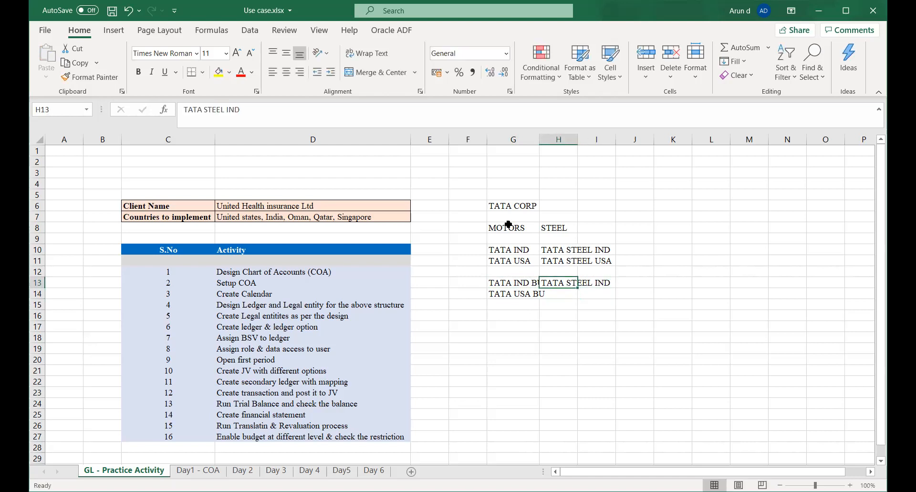
# Append BU to the entry in H13 so it reads TATA STEEL IND BU.
pyautogui.press('F2')
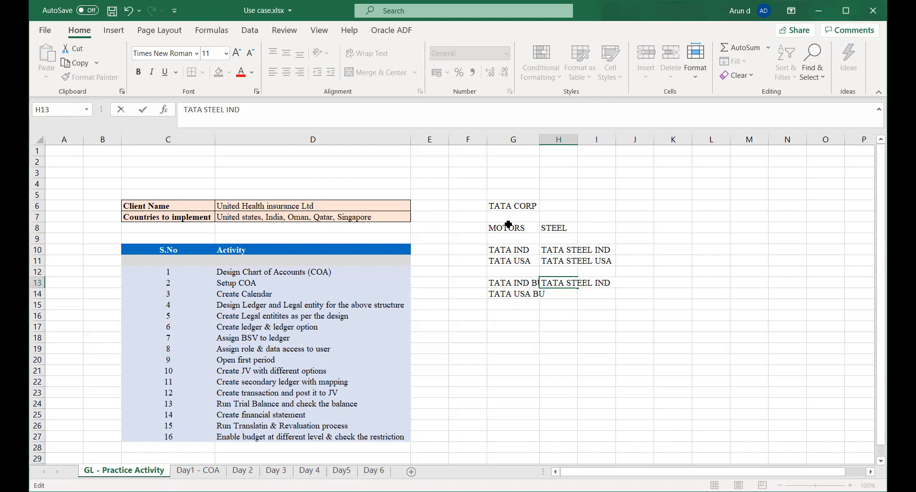
pyautogui.write('BU')
pyautogui.hotkey('ctrl', 'Return')
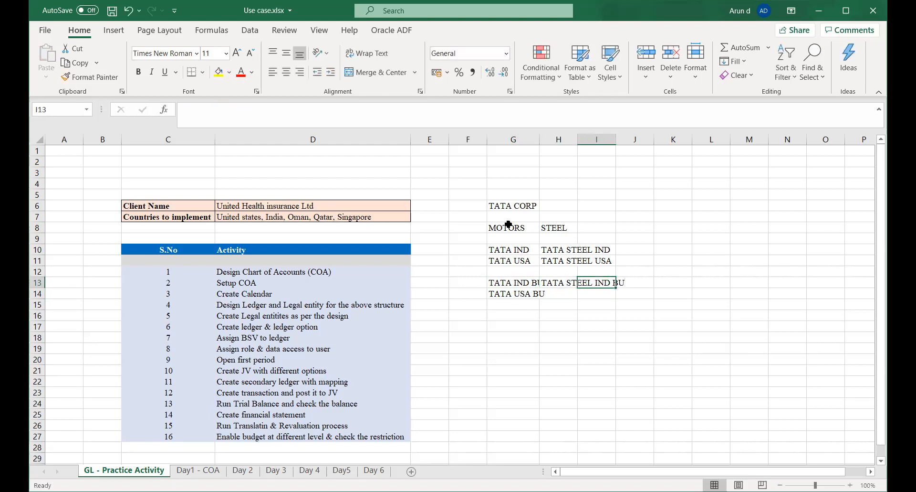
# Review the MOTORS division, its companies and its business units in column G.
pyautogui.press('Left')
pyautogui.press('Up')
pyautogui.press('Up')
pyautogui.press('Up')
pyautogui.press('Up')
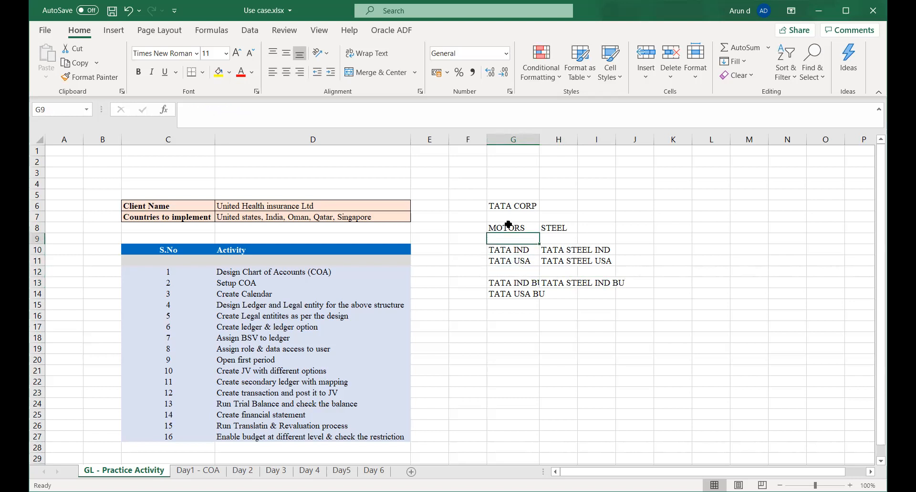
pyautogui.press('Up')
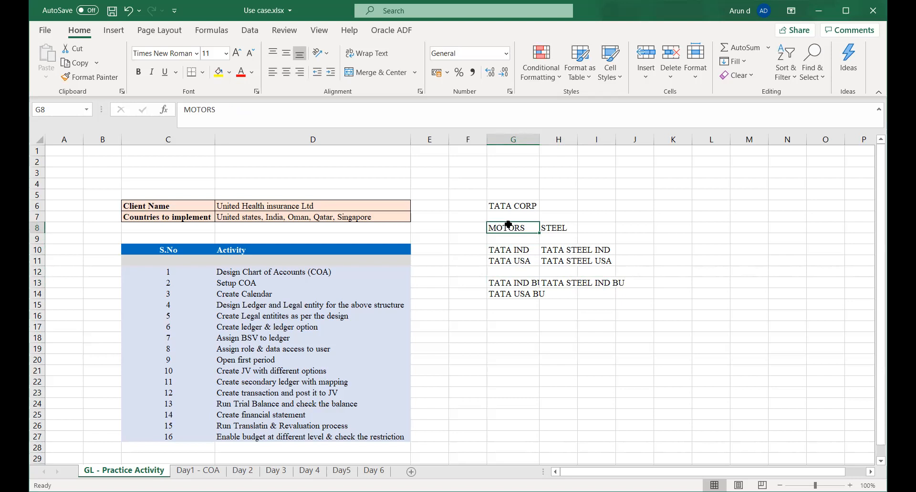
pyautogui.press('Down')
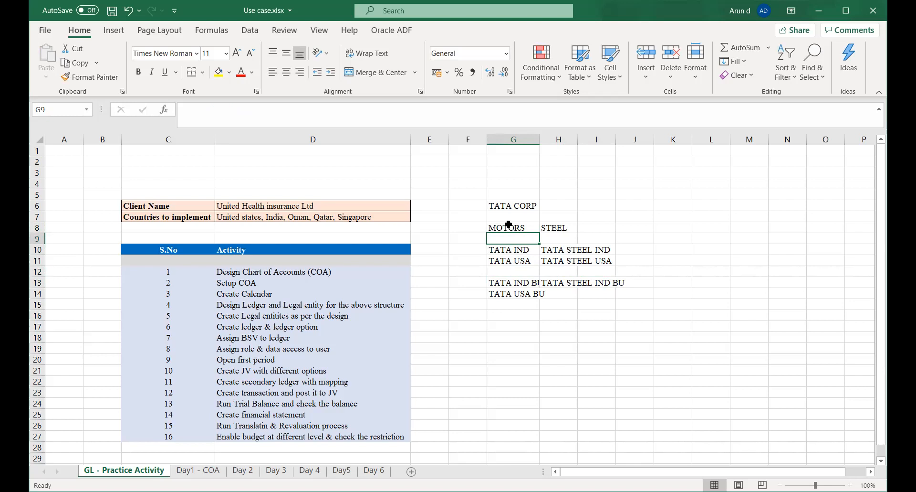
pyautogui.press('Down')
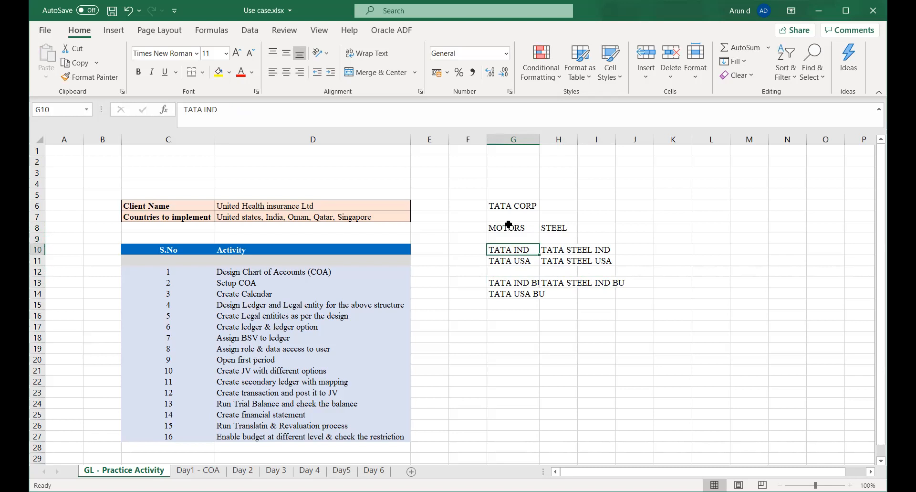
pyautogui.press('Down')
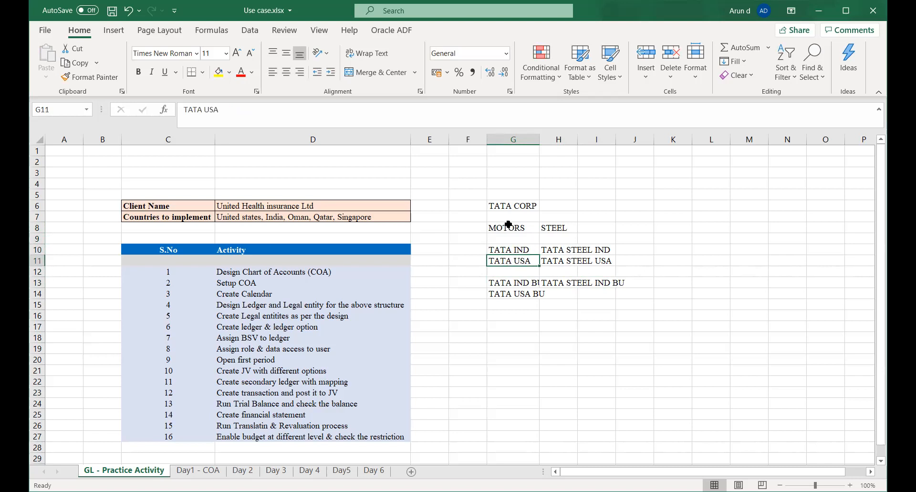
pyautogui.press('Up')
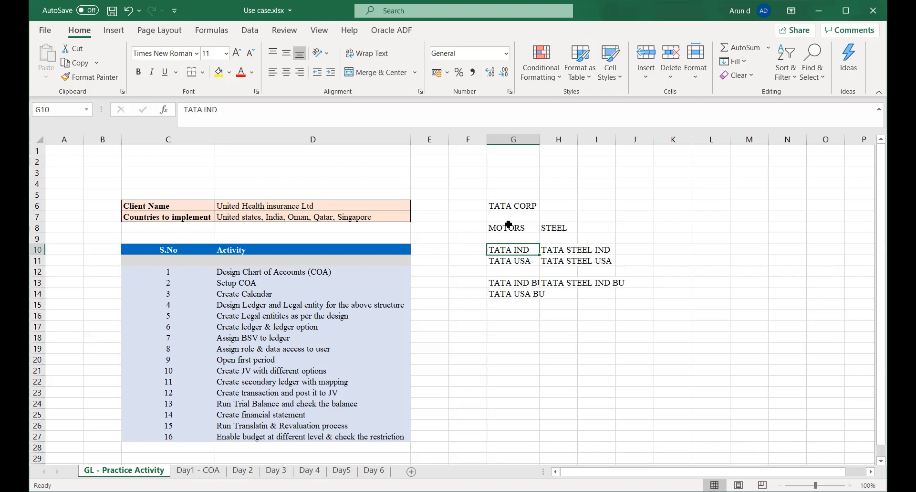
pyautogui.press('Down')
pyautogui.press('Down')
pyautogui.press('Down')
pyautogui.press('Down')
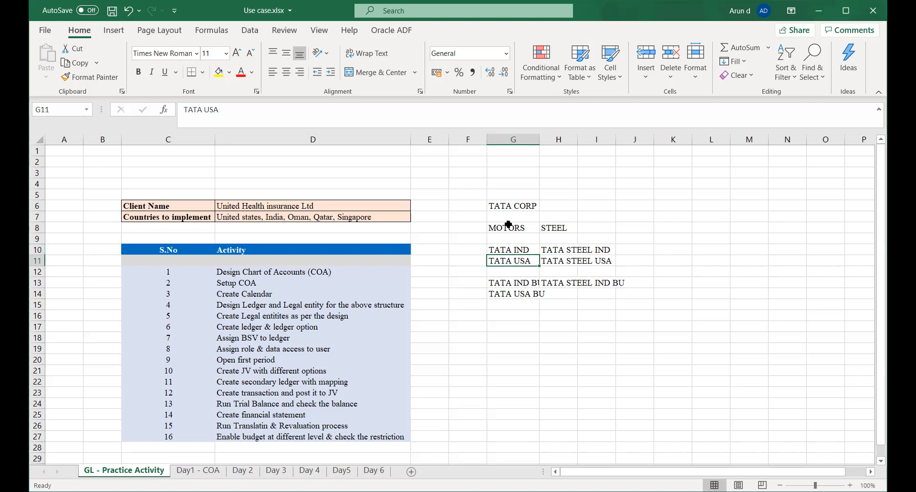
pyautogui.press('Up')
pyautogui.press('Down')
pyautogui.press('Down')
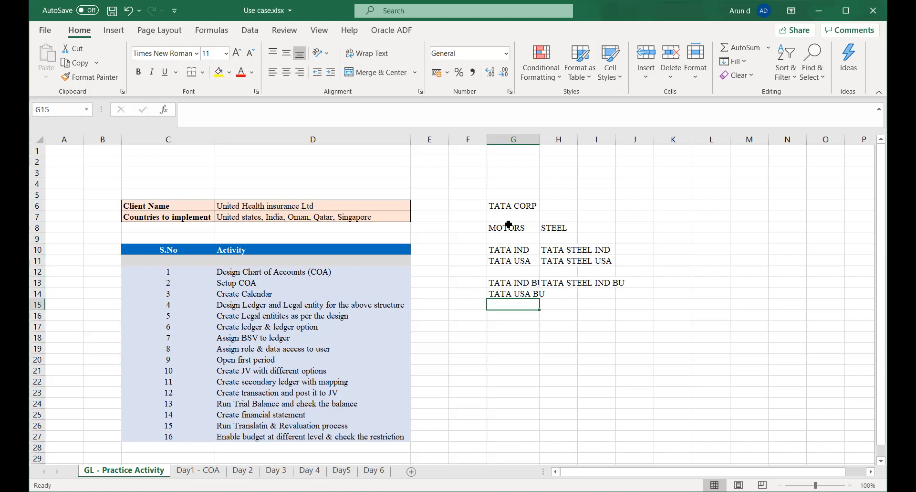
# Fit the widths of columns G and H to their contents.
pyautogui.doubleClick(540, 140)
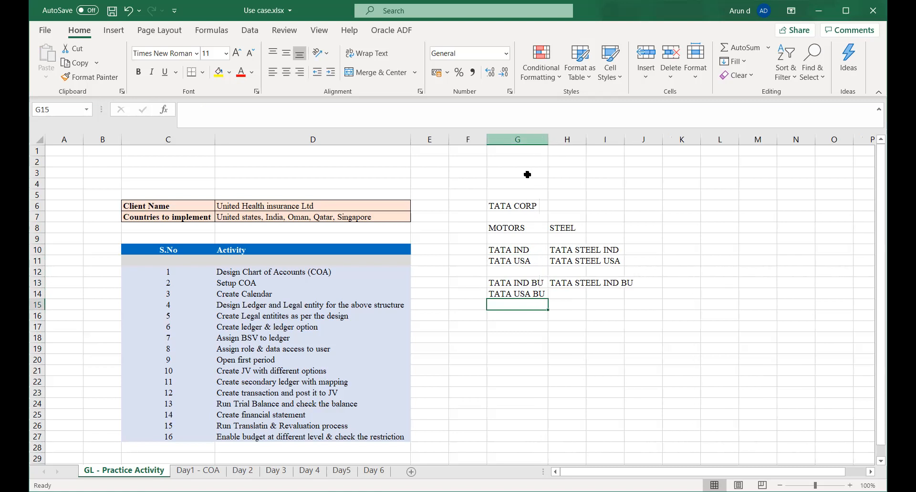
pyautogui.click(484, 248)
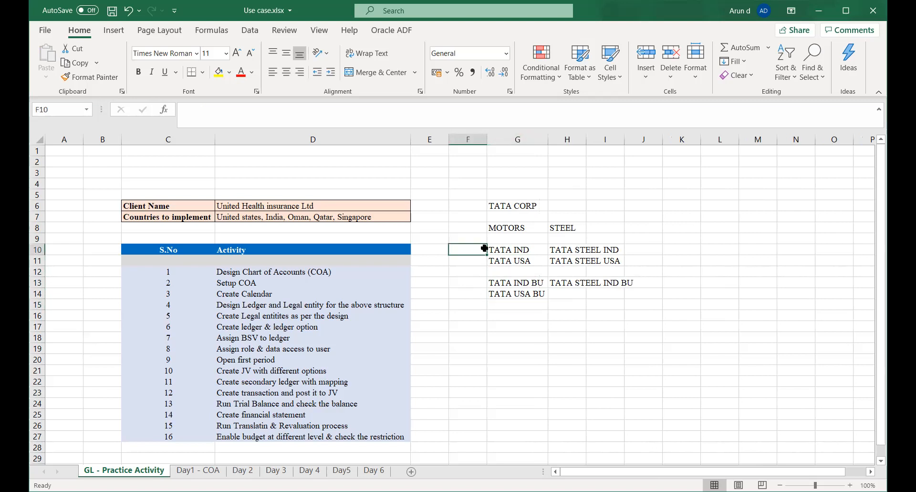
pyautogui.press('Up')
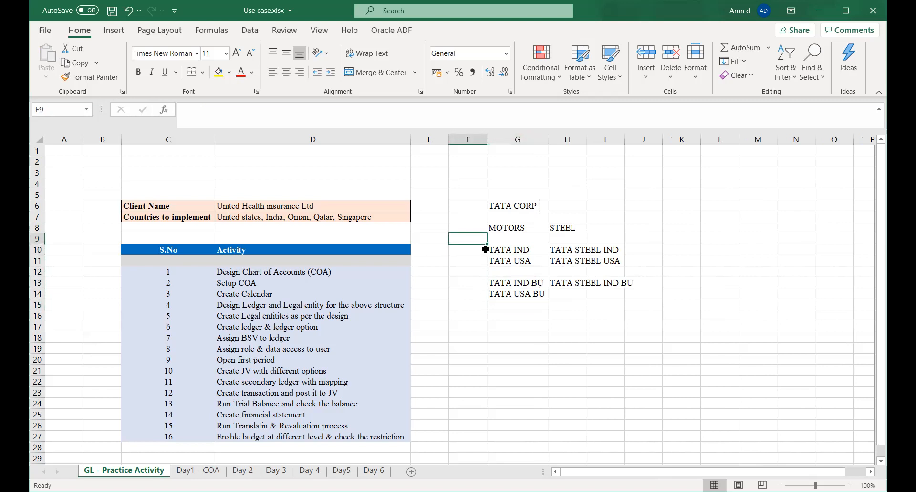
pyautogui.click(503, 251)
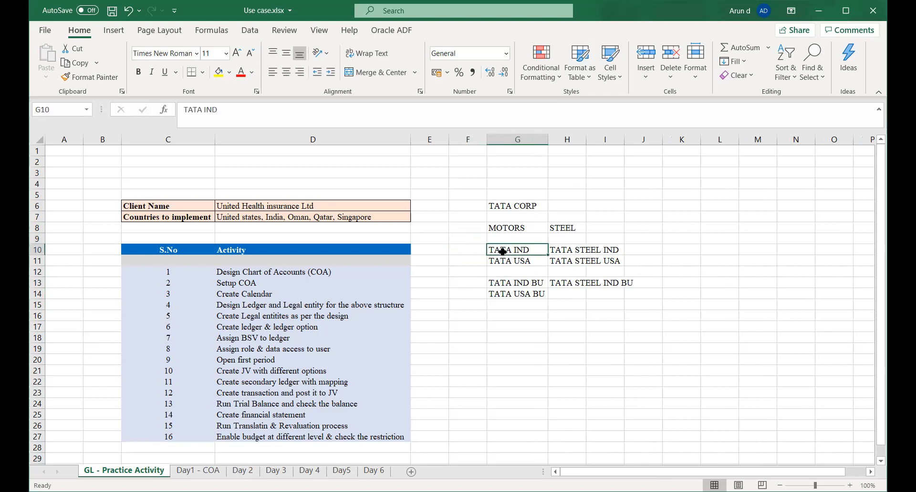
pyautogui.doubleClick(587, 139)
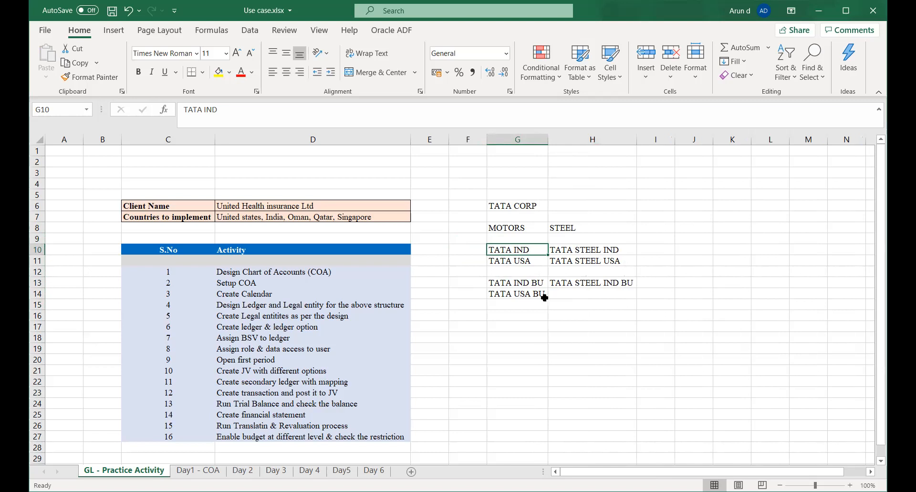
# Enter the business unit TATA STEEL USA BU in H14 and save the workbook.
pyautogui.click(554, 294)
pyautogui.write('TAT')
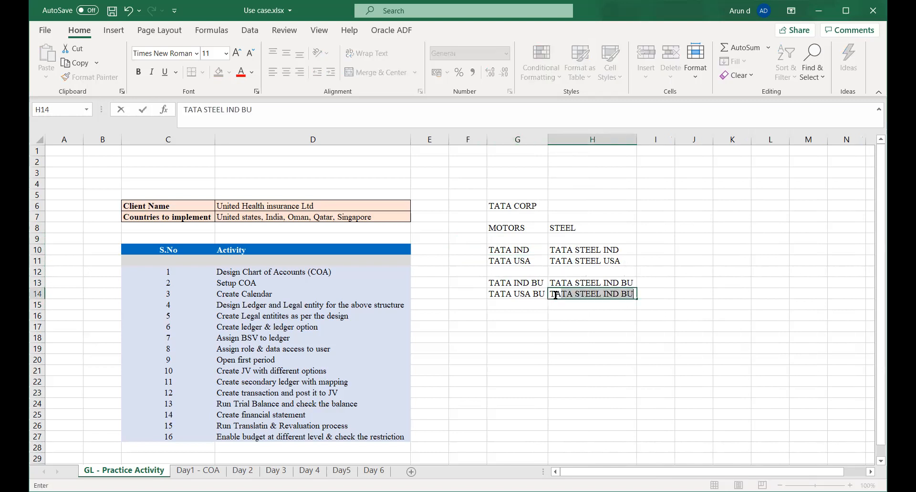
pyautogui.write('A STEEL U')
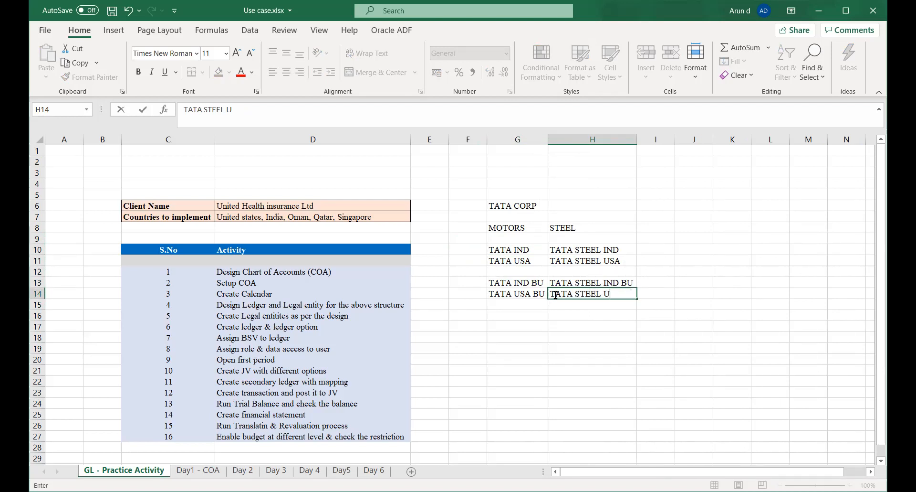
pyautogui.write('SA BU')
pyautogui.press('Tab')
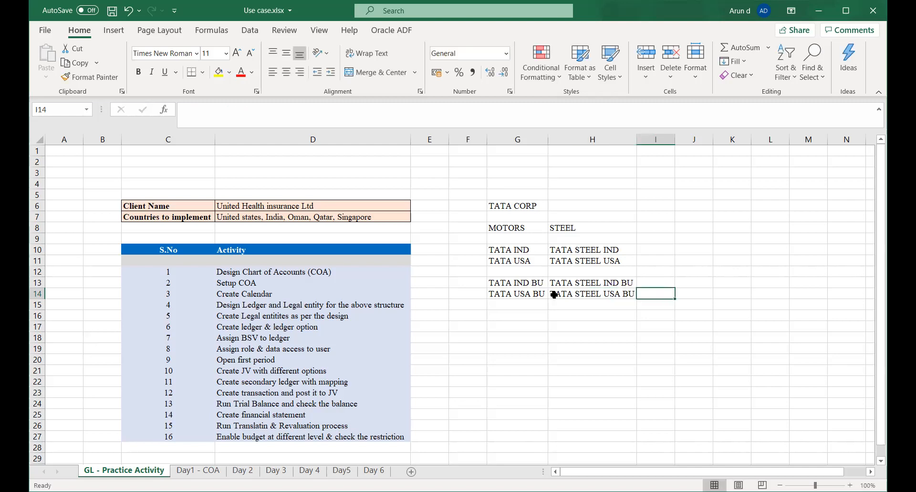
pyautogui.hotkey('ctrl', 's')
pyautogui.press('Left')
pyautogui.press('Left')
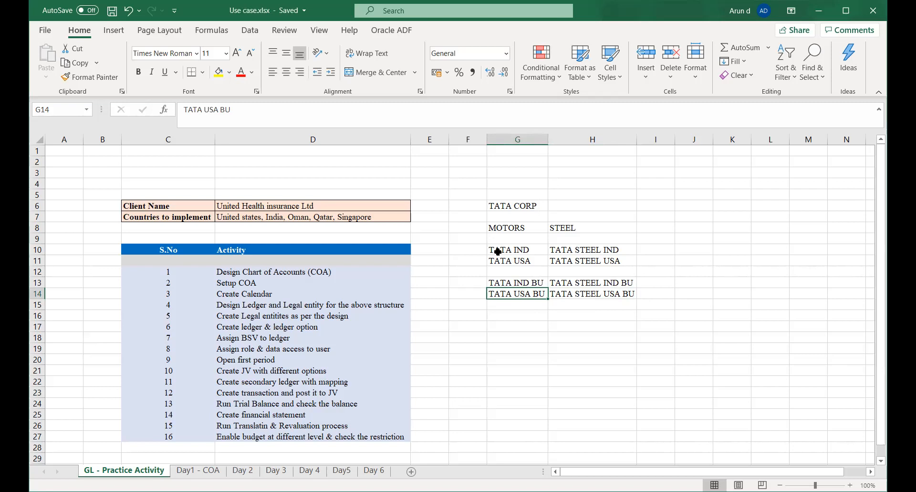
# Label the company rows by entering Legal Entity in F10, beside TATA IND.
pyautogui.click(460, 250)
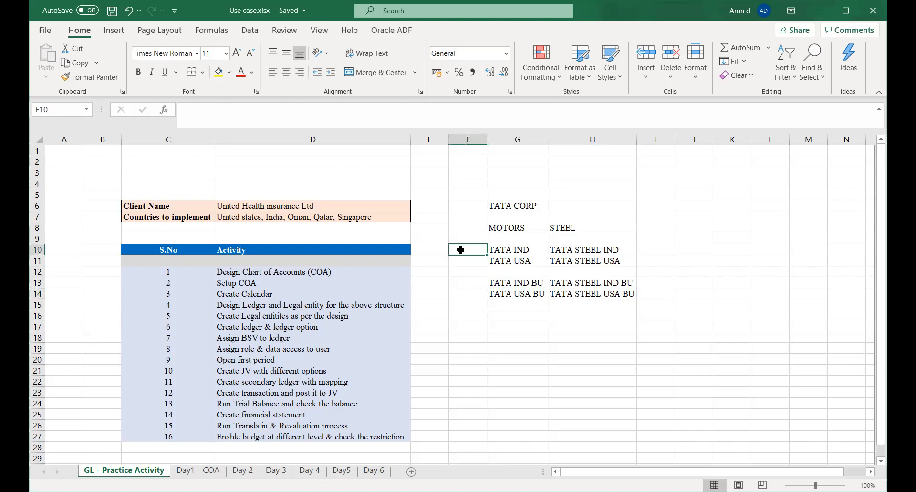
pyautogui.write('Legal')
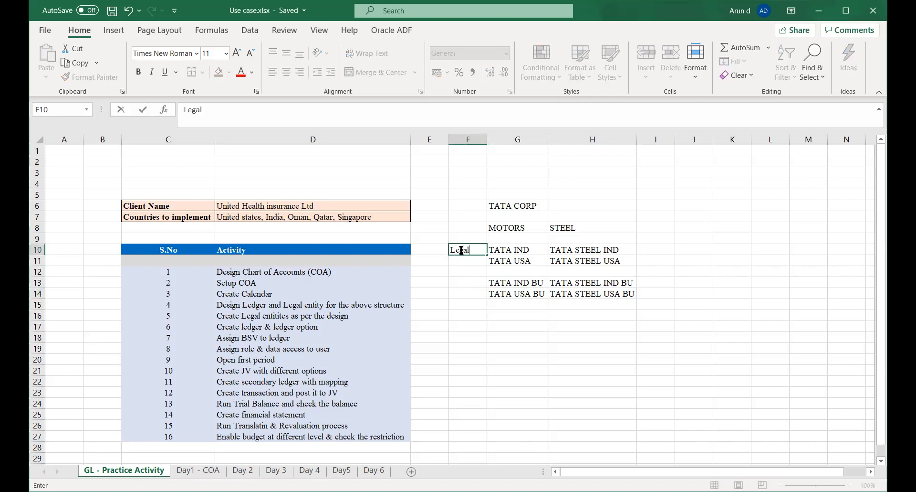
pyautogui.write(' Entity')
pyautogui.press('Tab')
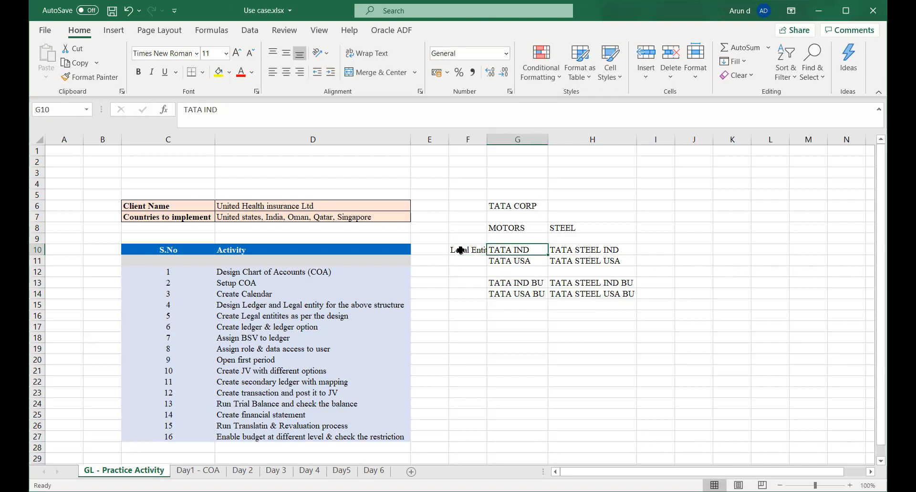
# Enter the label Division in F8, beside MOTORS.
pyautogui.press('Left')
pyautogui.press('Up')
pyautogui.press('Up')
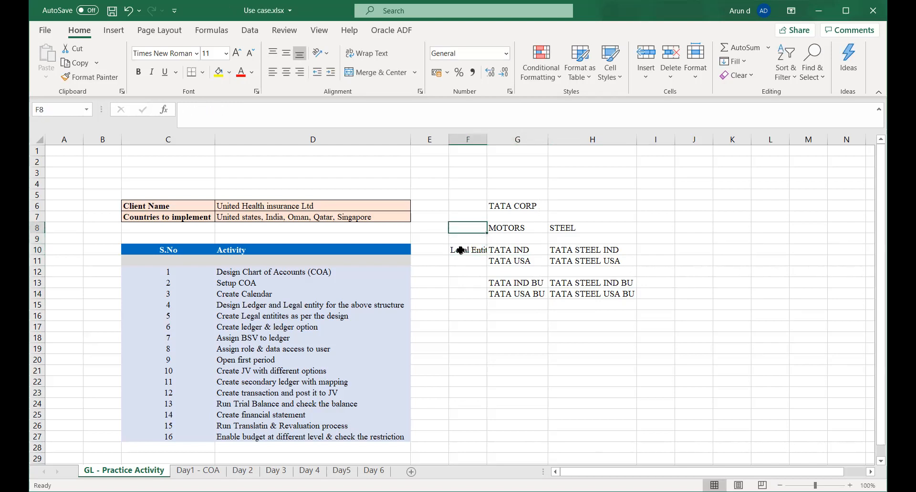
pyautogui.write('Division')
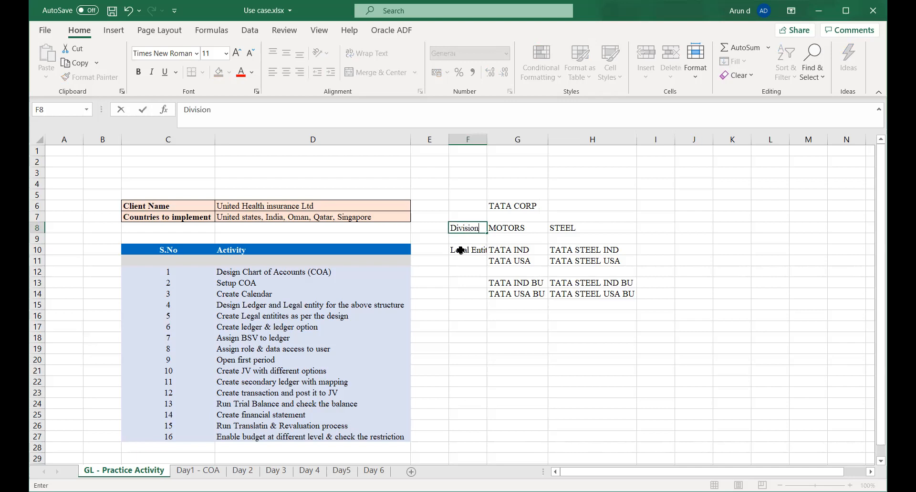
pyautogui.press('Tab')
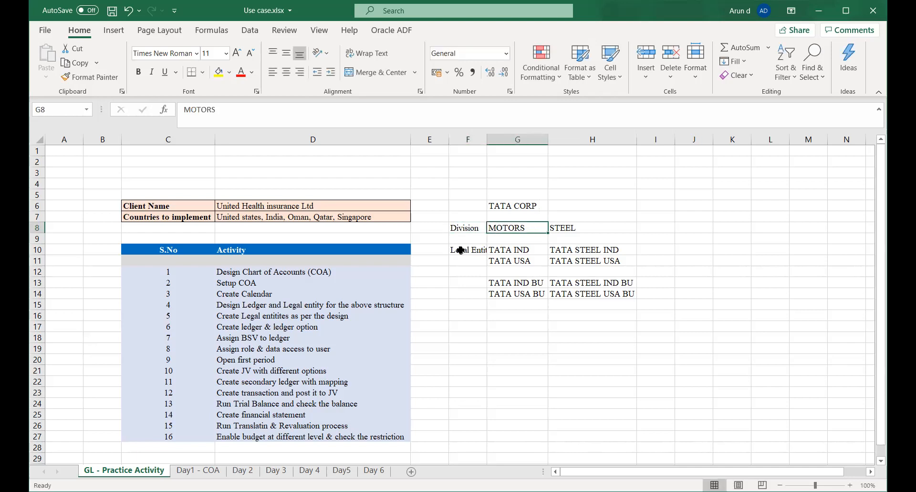
# Enter the label Business Unit in F13 and widen column F enough to show its labels in full.
pyautogui.press('Left')
pyautogui.press('Down')
pyautogui.press('Down')
pyautogui.press('Down')
pyautogui.press('Down')
pyautogui.press('Down')
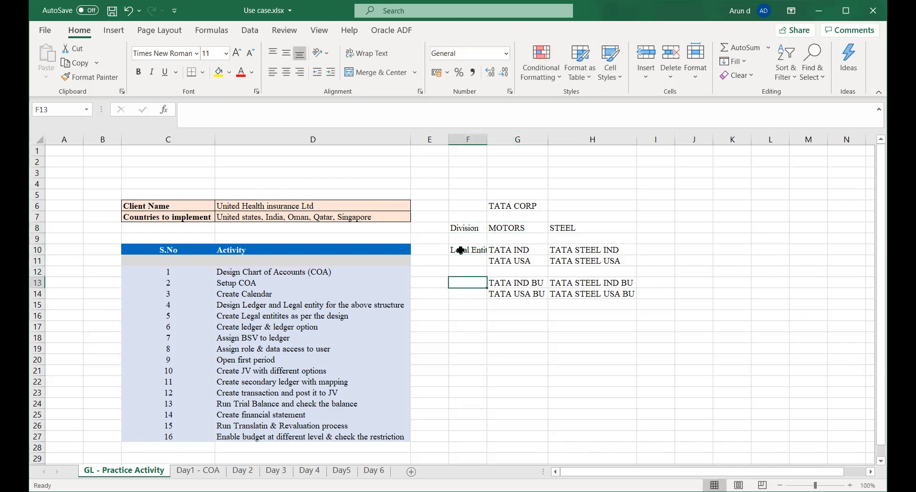
pyautogui.write('Business Unit')
pyautogui.press('Tab')
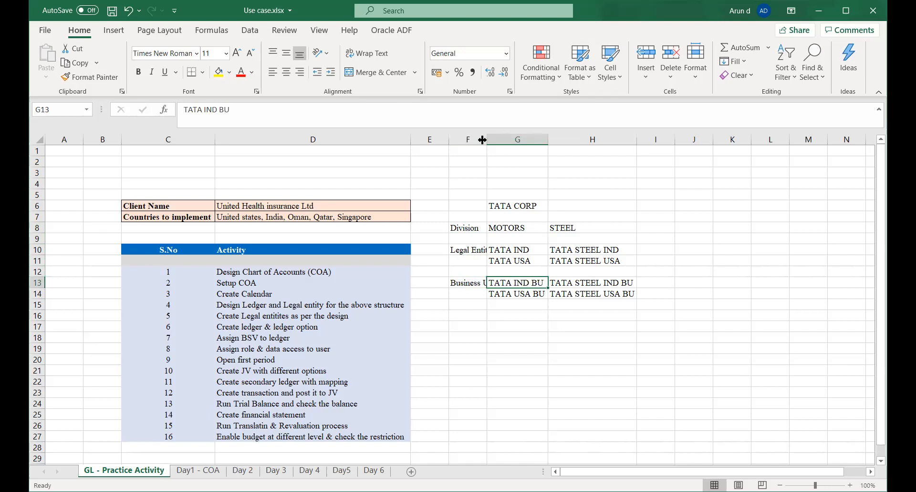
pyautogui.moveTo(487, 142); pyautogui.dragTo(500, 142)
pyautogui.click(506, 367)
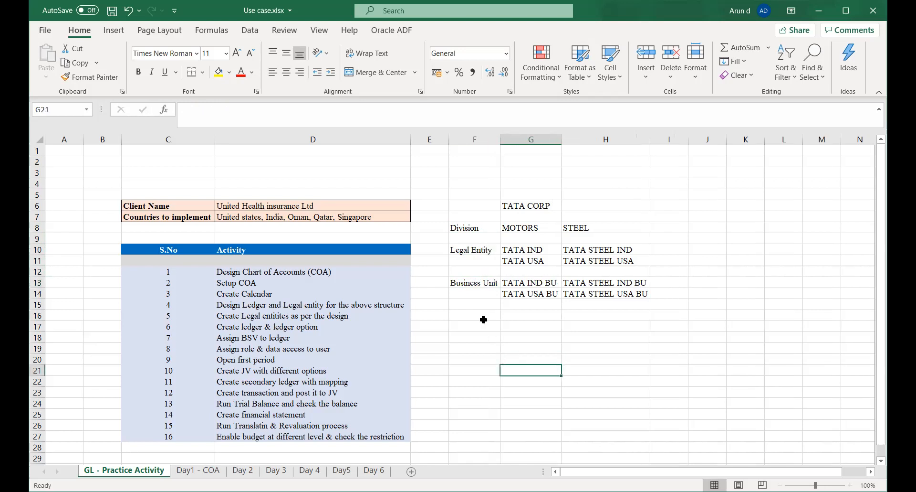
# Move the Legal Entity and Business Unit block in F10:H14 down to start at F17.
pyautogui.moveTo(457, 255); pyautogui.dragTo(617, 294)
pyautogui.hotkey('ctrl', 'c')
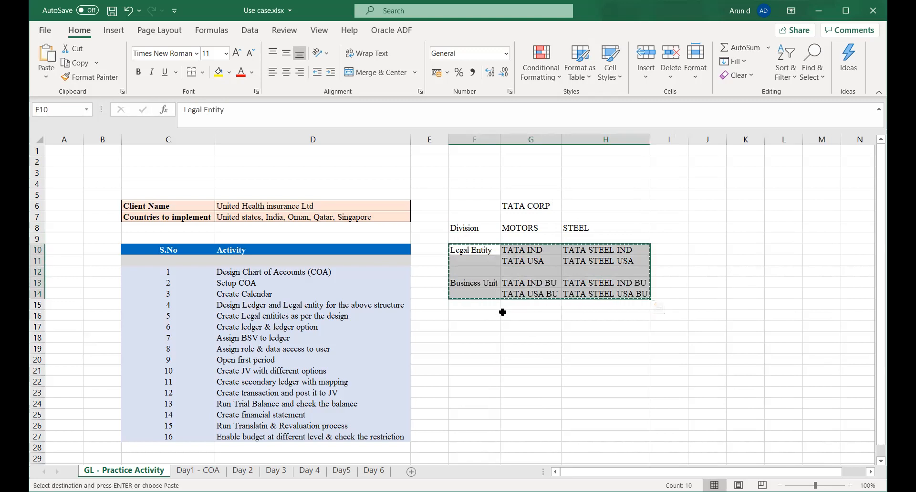
pyautogui.click(470, 330)
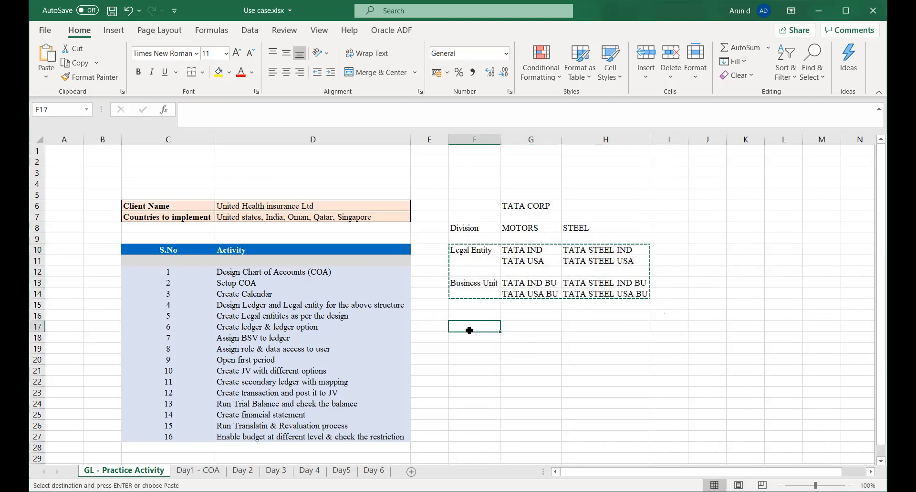
pyautogui.hotkey('ctrl', 'v')
pyautogui.click(473, 278)
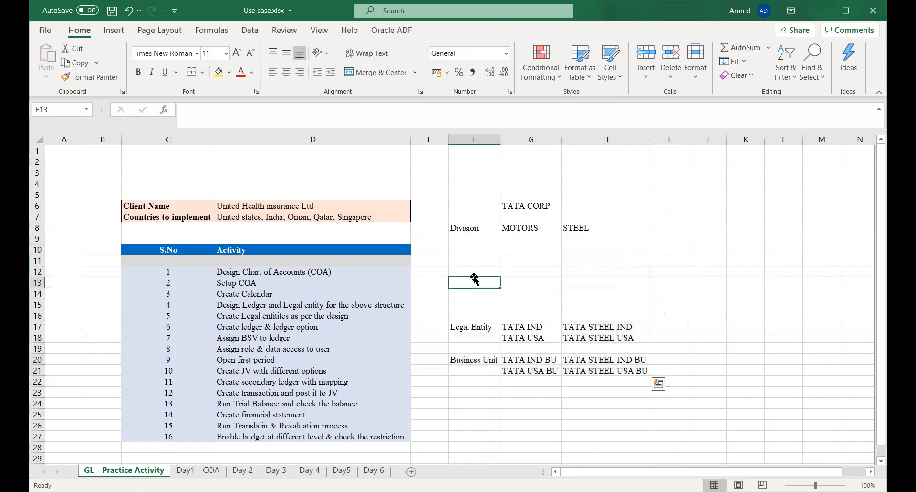
# Move the Legal Entity and Business Unit block from F17:H21 up to start at F12.
pyautogui.moveTo(466, 326); pyautogui.dragTo(634, 369)
pyautogui.hotkey('ctrl', 'x')
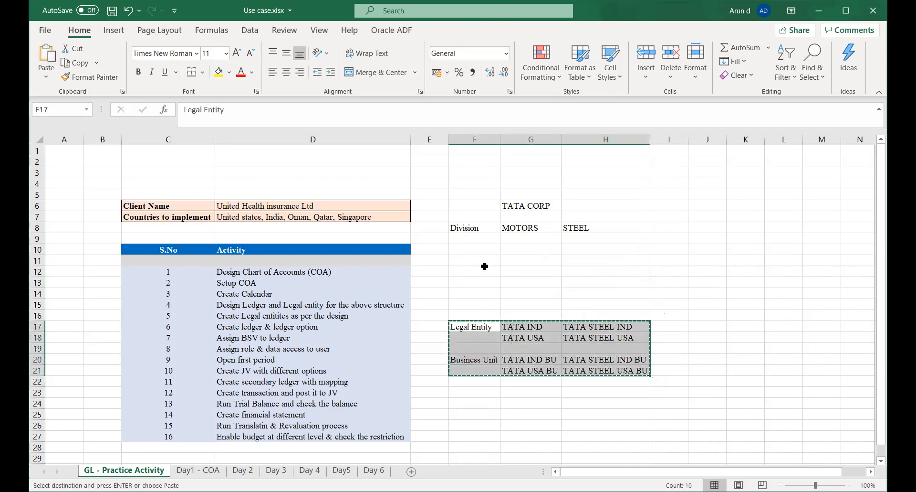
pyautogui.click(474, 273)
pyautogui.hotkey('ctrl', 'v')
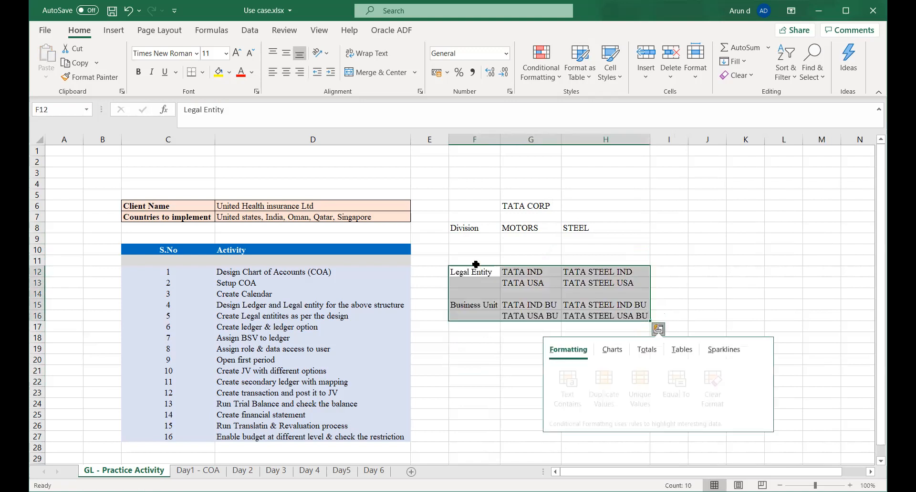
# Enter the label Ledger in F10, between the Division and Legal Entity rows.
pyautogui.click(468, 250)
pyautogui.write('Ledger')
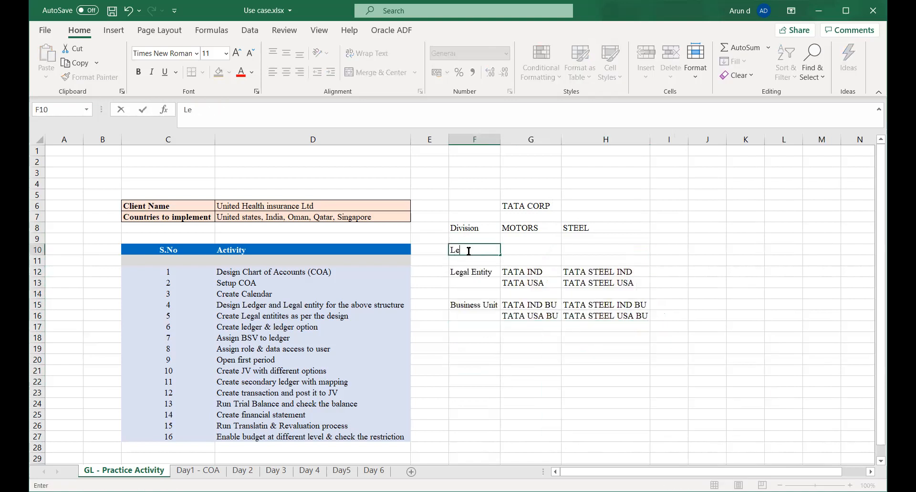
pyautogui.press('Tab')
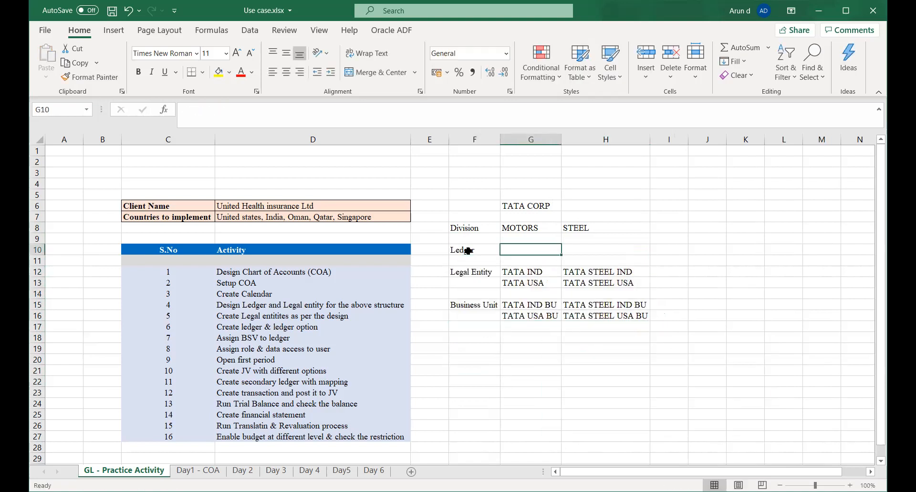
# Fill the Ledger row with Motor Ledger in G10 and Steel Ledger in H10.
pyautogui.write('Motor Ledger')
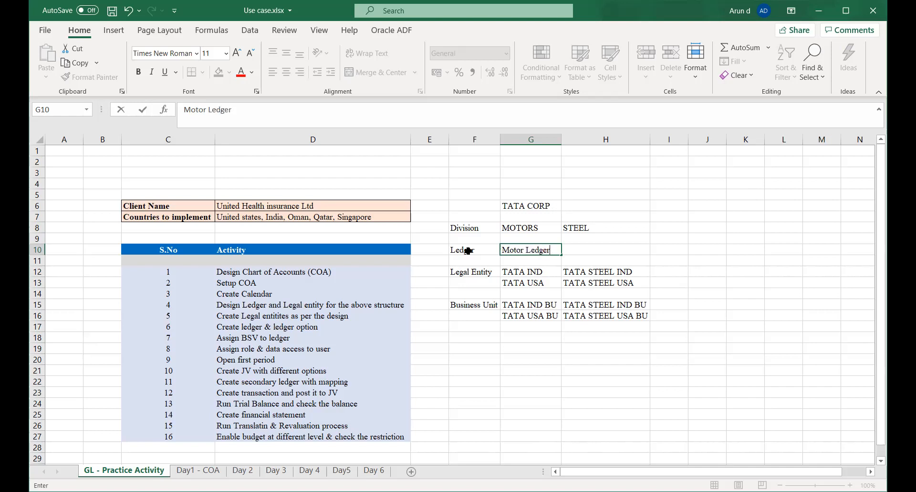
pyautogui.press('Tab')
pyautogui.write('St')
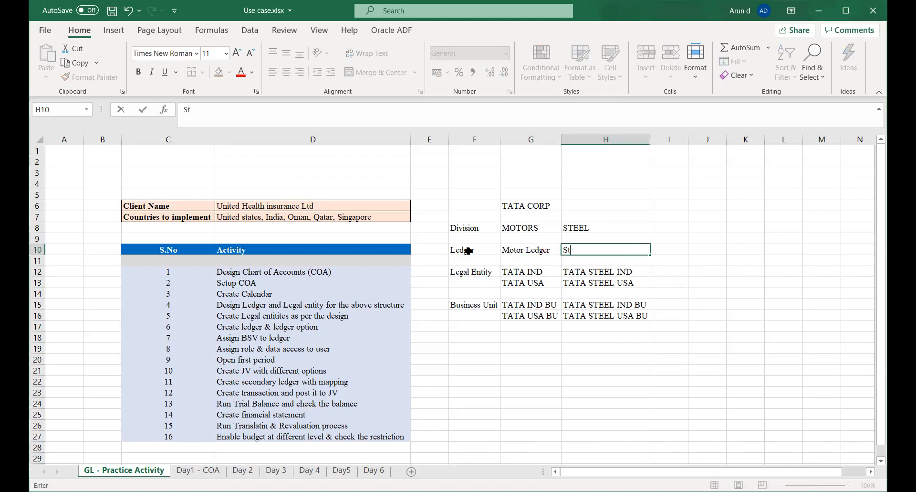
pyautogui.write('eel Ledger')
pyautogui.press('Tab')
# Enter the label Enterprise in F6, beside TATA CORP.
pyautogui.press('Left')
pyautogui.press('Left')
pyautogui.press('Left')
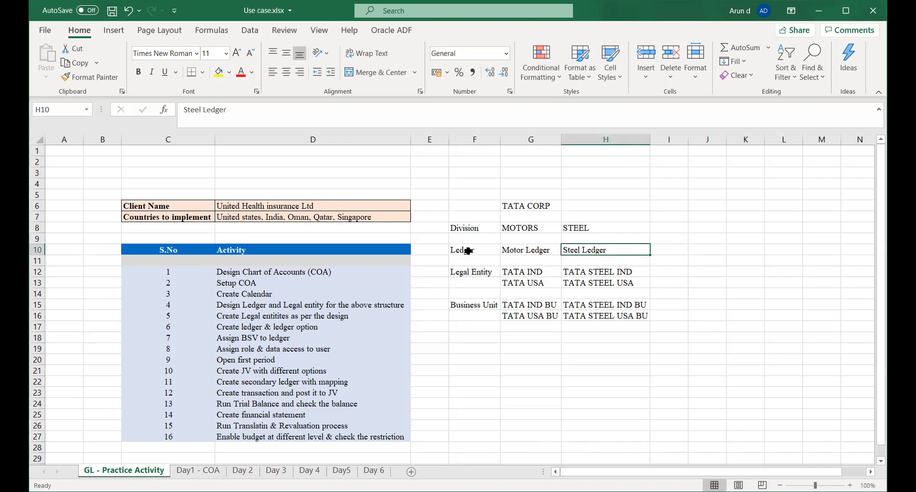
pyautogui.press('Up')
pyautogui.press('Up')
pyautogui.press('Up')
pyautogui.press('Up')
pyautogui.write('Enterprise')
pyautogui.press('Tab')
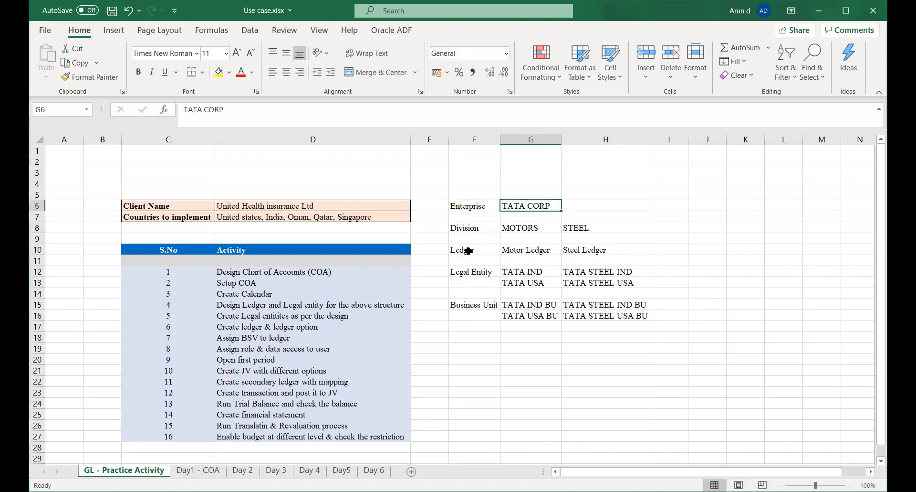
# Make the structure labels in F6:F16 bold, from Enterprise down to Business Unit.
pyautogui.press('Left')
pyautogui.press('Down')
pyautogui.press('Up')
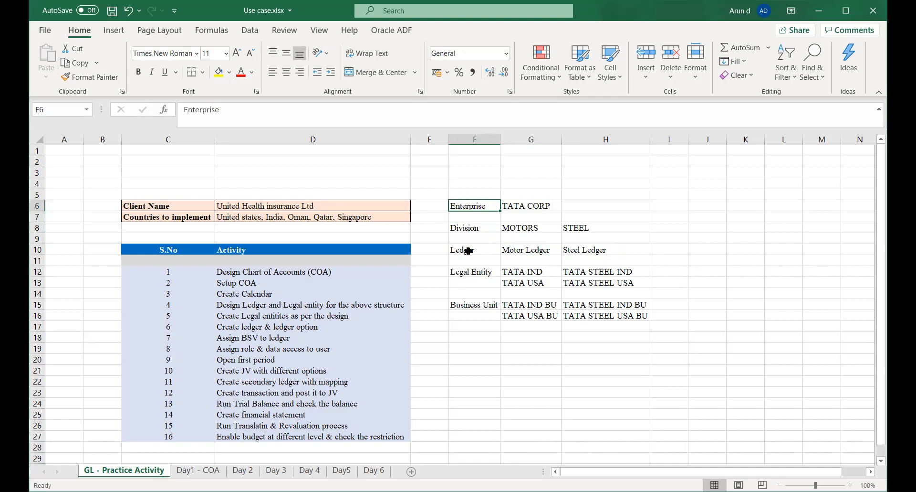
pyautogui.hotkey('shift', 'Down')
pyautogui.hotkey('shift', 'Down')
pyautogui.hotkey('shift', 'Down')
pyautogui.hotkey('shift', 'Down')
pyautogui.hotkey('shift', 'Down')
pyautogui.hotkey('shift', 'Down')
pyautogui.hotkey('shift', 'Down')
pyautogui.hotkey('shift', 'Down')
pyautogui.hotkey('shift', 'Down')
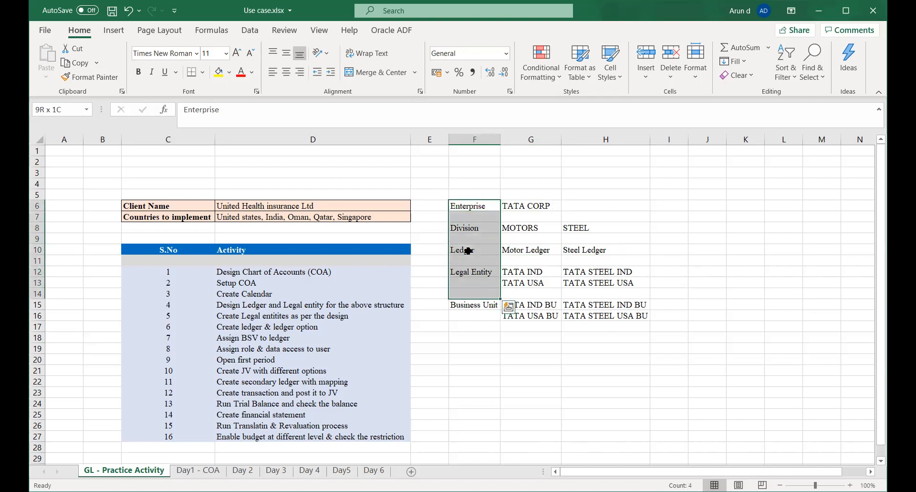
pyautogui.hotkey('shift', 'Down')
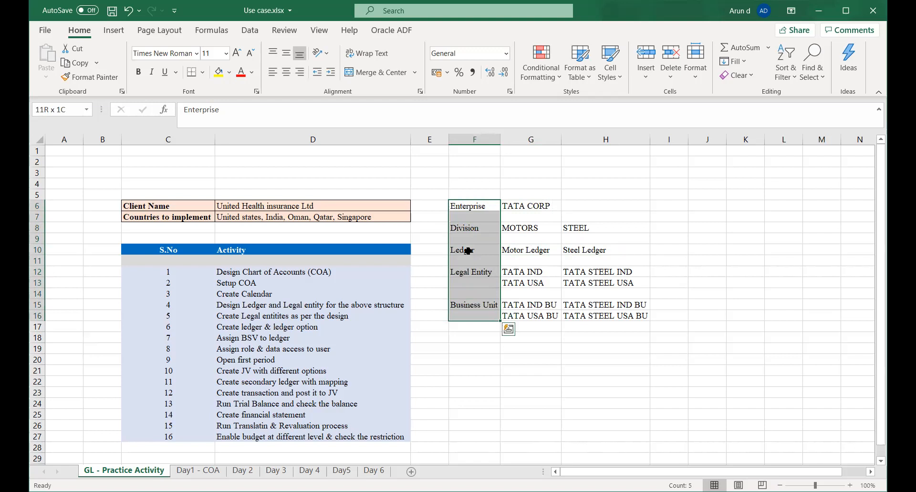
pyautogui.hotkey('ctrl', 'b')
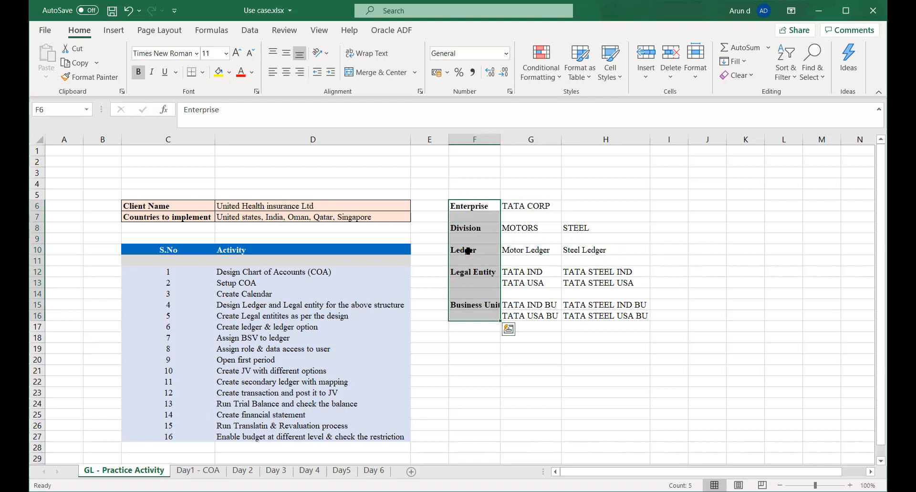
# Widen column F slightly so the bold Business Unit label fits, and save the workbook.
pyautogui.press('Down')
pyautogui.hotkey('ctrl', 's')
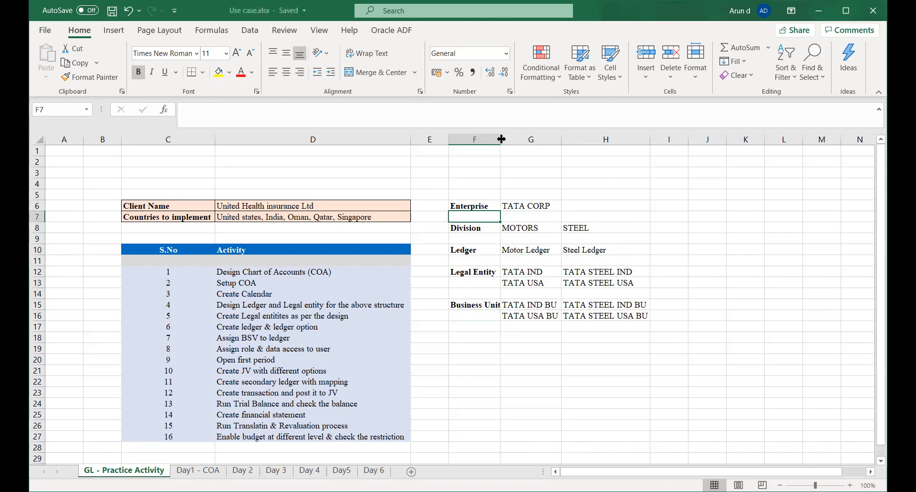
pyautogui.moveTo(502, 139); pyautogui.dragTo(505, 139)
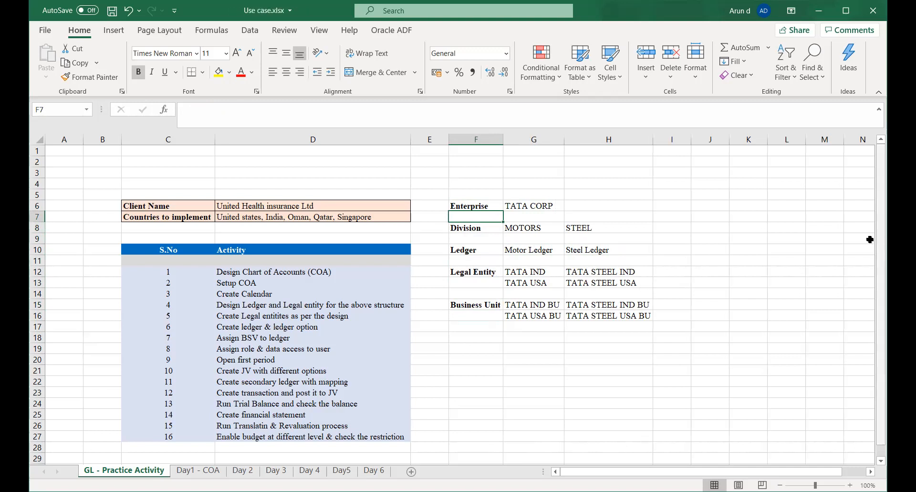
pyautogui.hotkey('ctrl', 's')
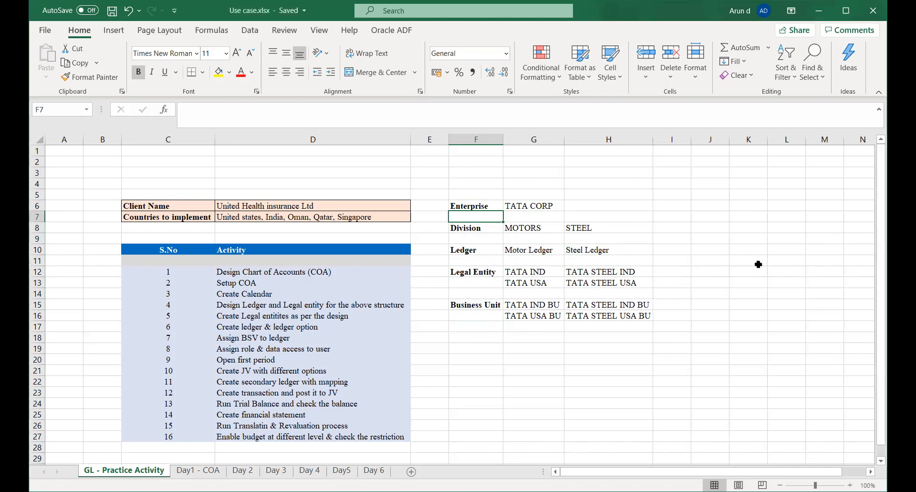
pyautogui.click(667, 252)
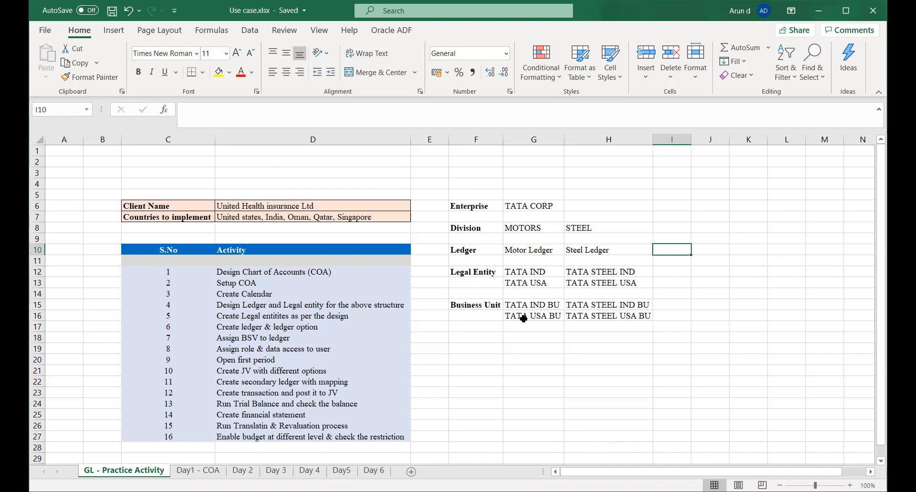
pyautogui.click(456, 206)
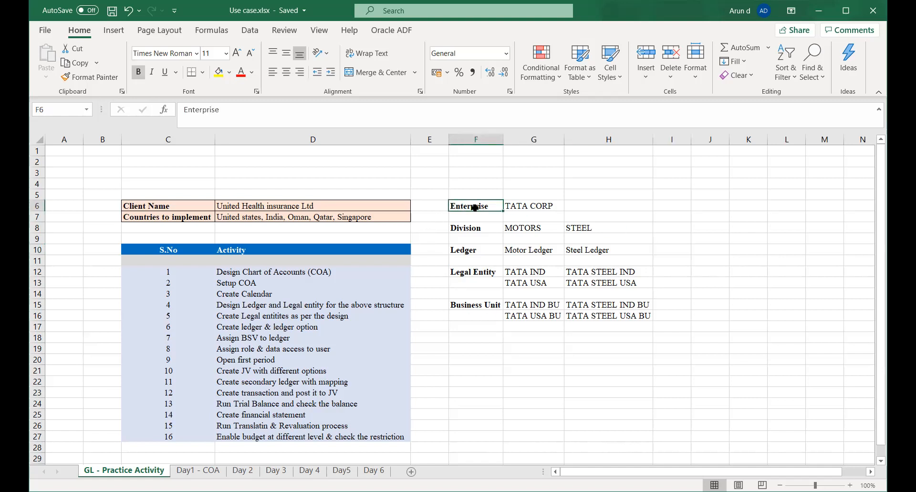
pyautogui.click(518, 206)
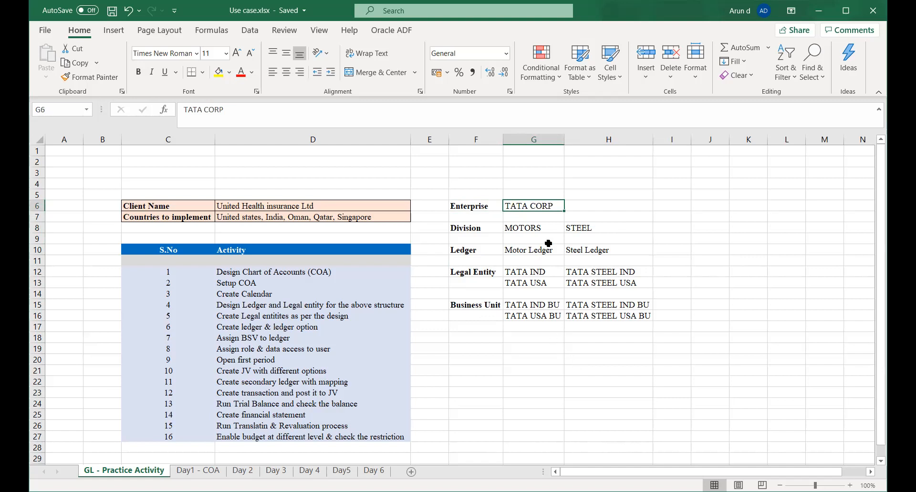
pyautogui.click(534, 218)
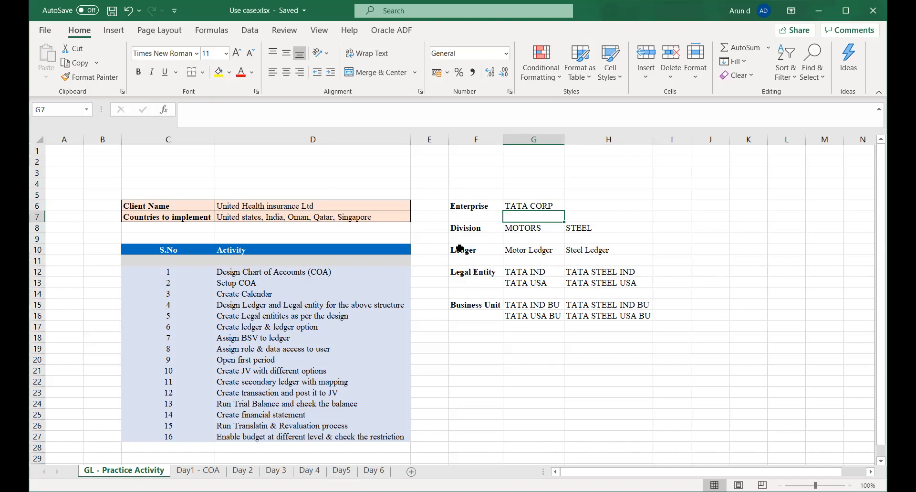
pyautogui.moveTo(452, 249); pyautogui.dragTo(626, 317)
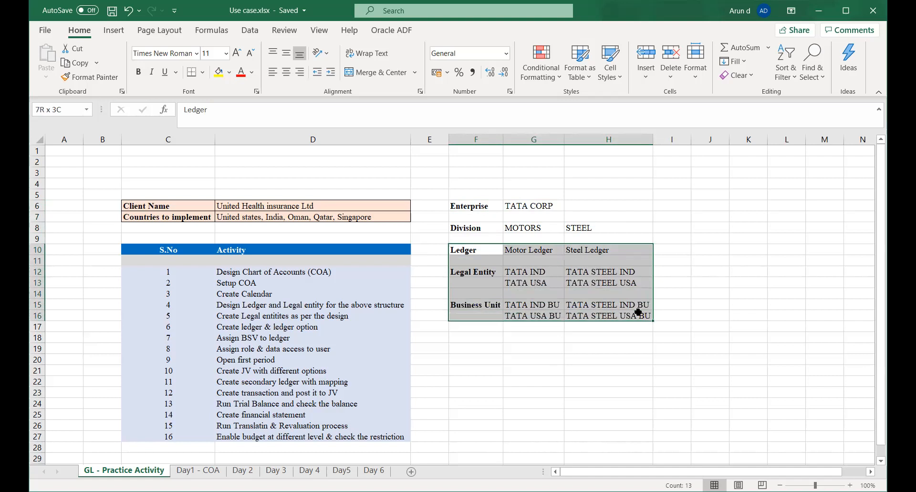
pyautogui.click(781, 292)
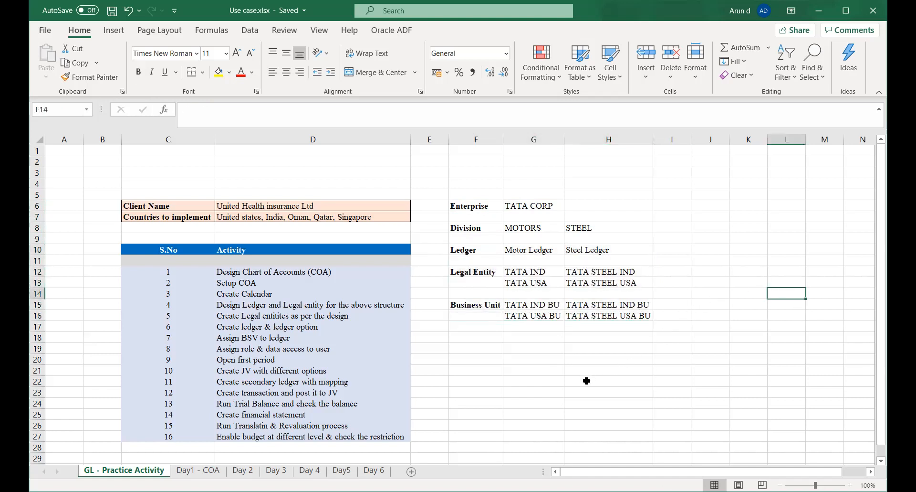
# Add a bold COA label in F18, below the Business Unit rows, and save the workbook.
pyautogui.click(459, 339)
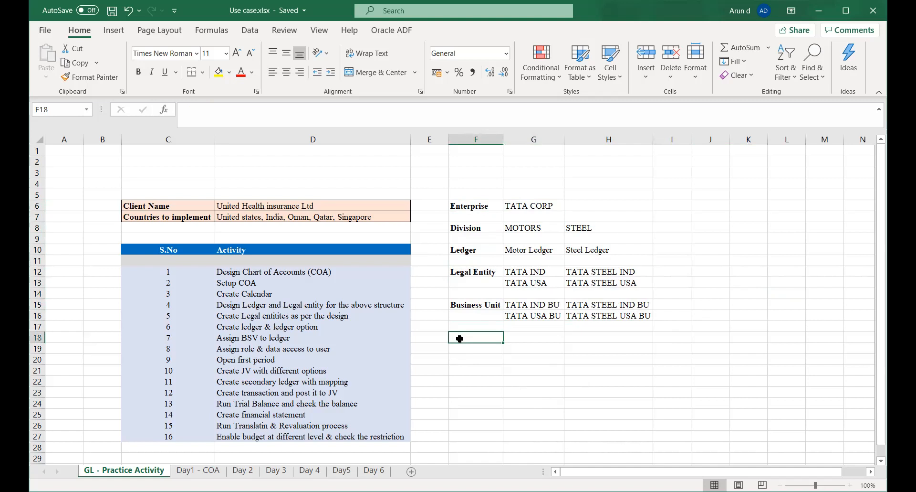
pyautogui.write('COA')
pyautogui.press('Tab')
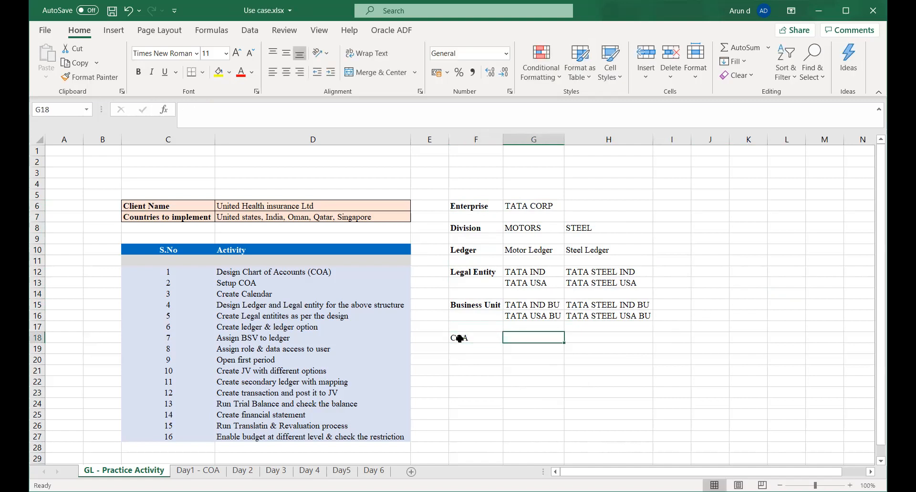
pyautogui.click(459, 338)
pyautogui.hotkey('ctrl', 'b')
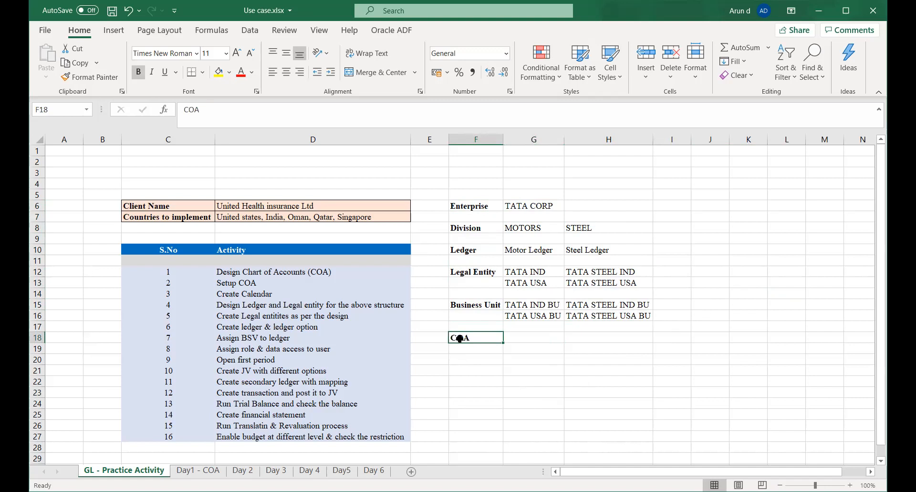
pyautogui.press('Tab')
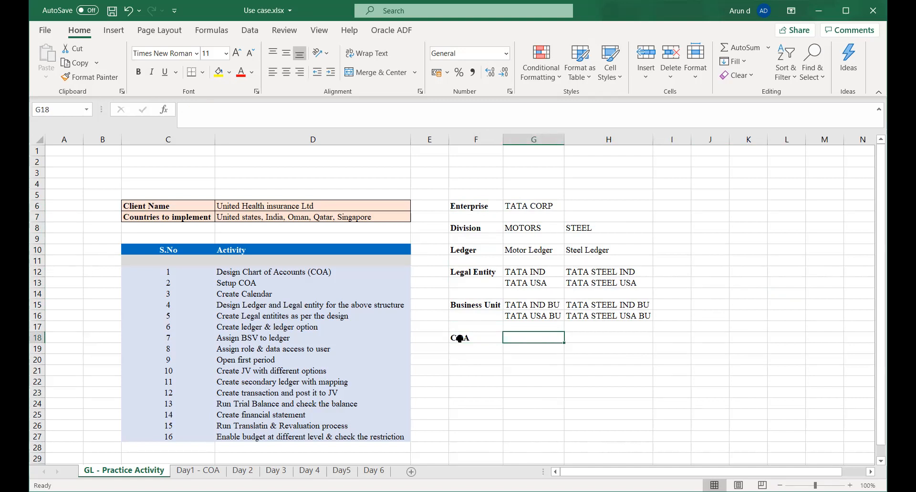
pyautogui.hotkey('ctrl', 's')
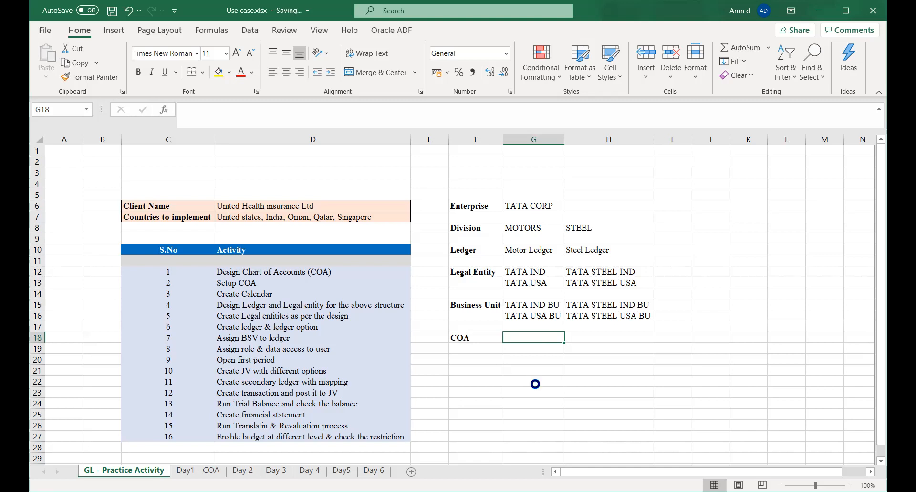